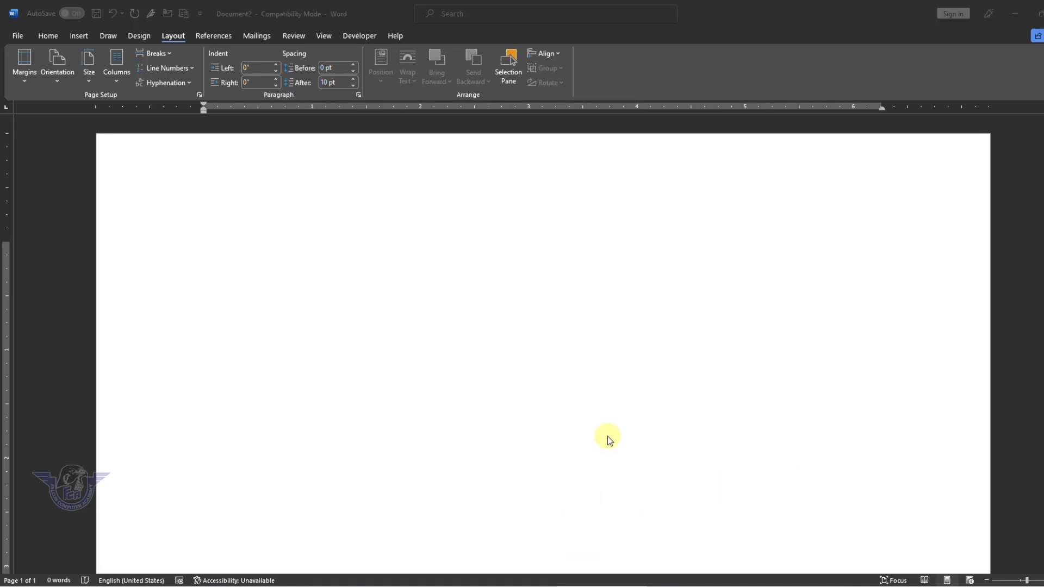
Enter the title "Office Management" as the first line of the blank document.
{"action": "left_click", "coordinate": [264, 215]}
{"action": "type", "text": "Office Manag"}
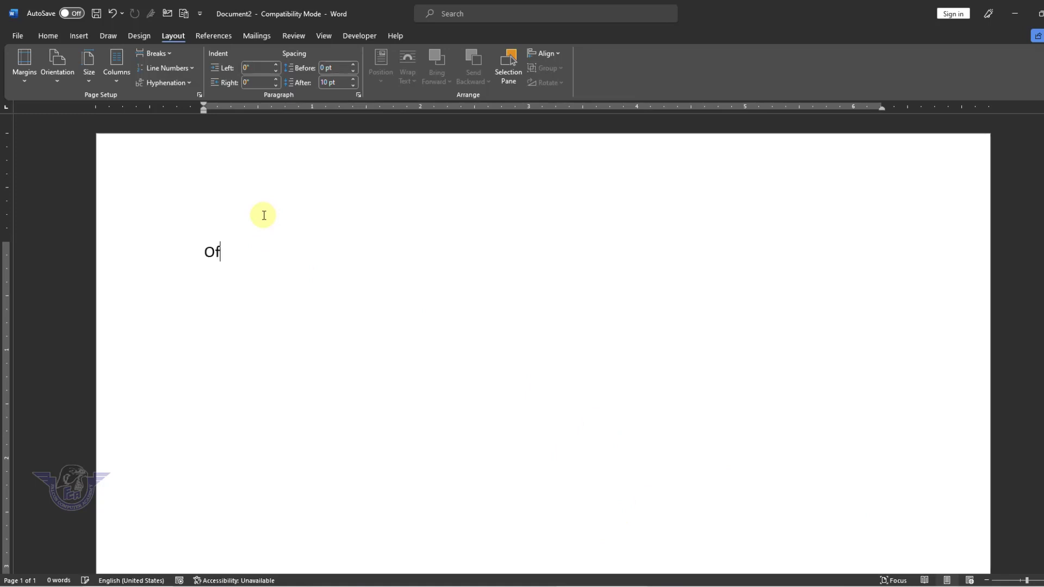
{"action": "type", "text": "ement"}
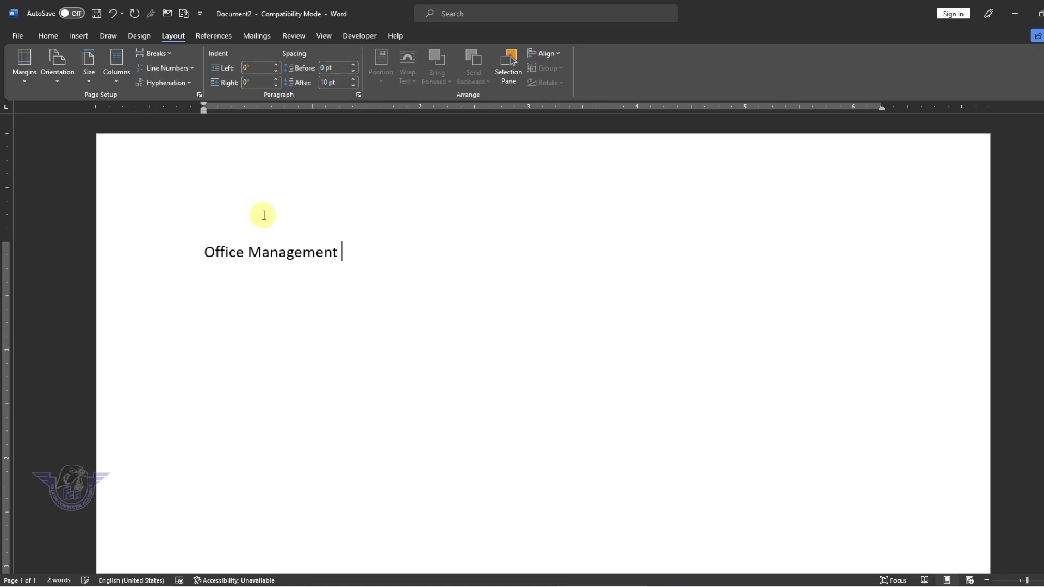
{"action": "key", "text": "Return"}
Generate sample paragraphs below the title with the =rand() function.
{"action": "type", "text": "="}
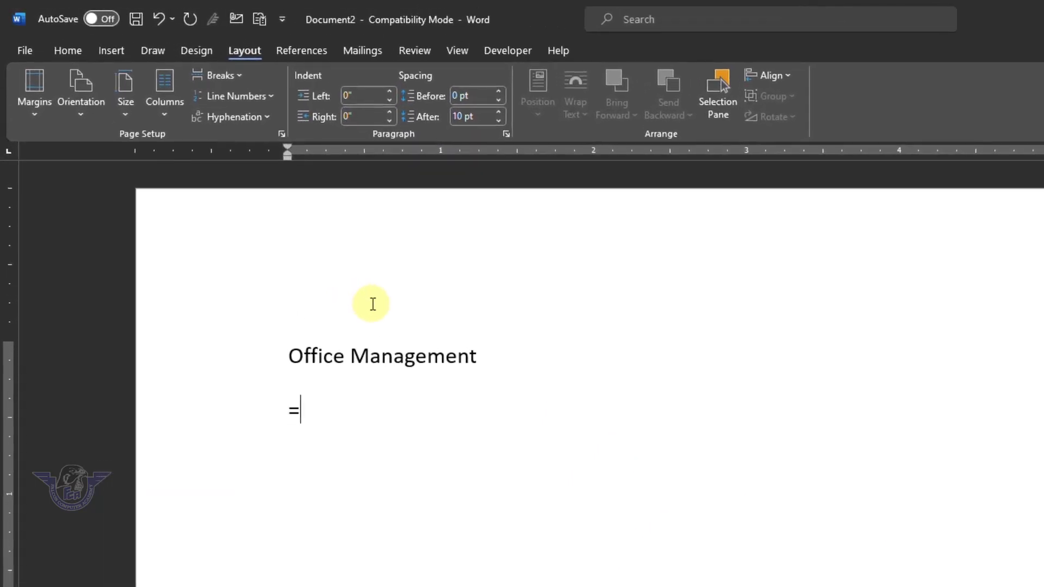
{"action": "type", "text": "rand()"}
{"action": "key", "text": "Return"}
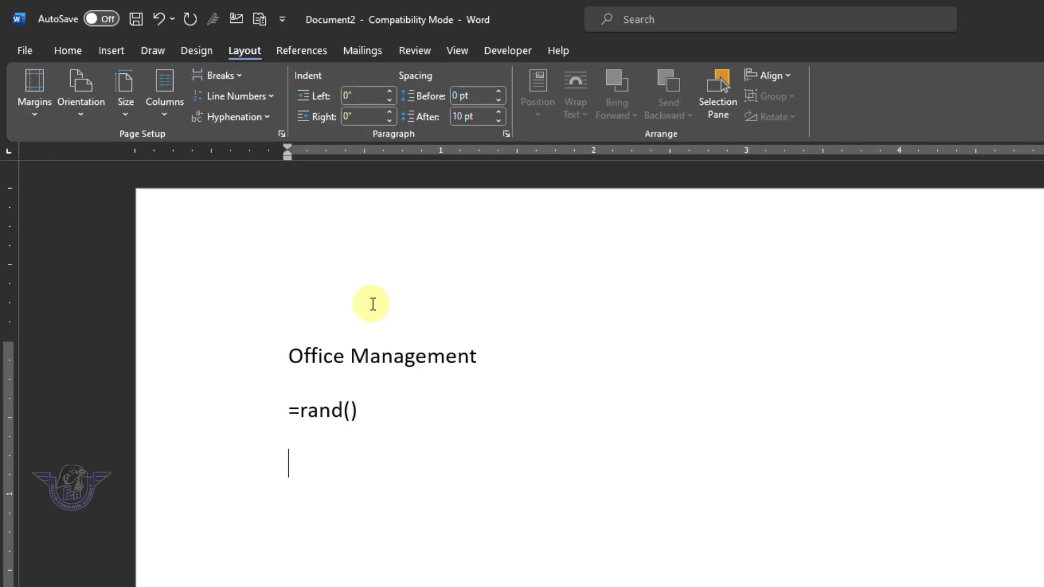
{"action": "scroll", "coordinate": [474, 496], "scroll_direction": "down", "scroll_amount": 4}
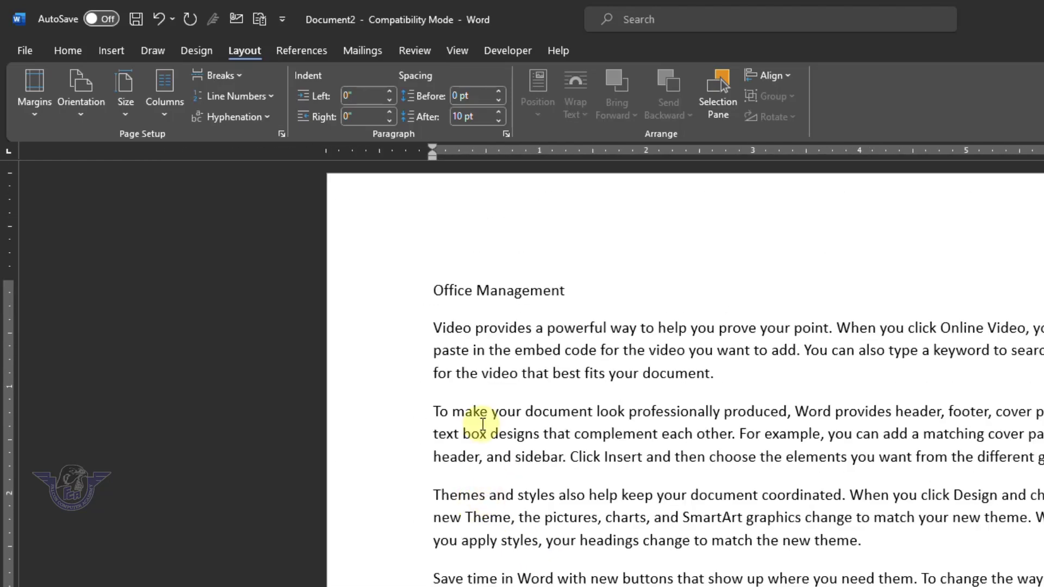
Apply the Heading 1 style to the "Office Management" title line.
{"action": "left_click", "coordinate": [426, 284]}
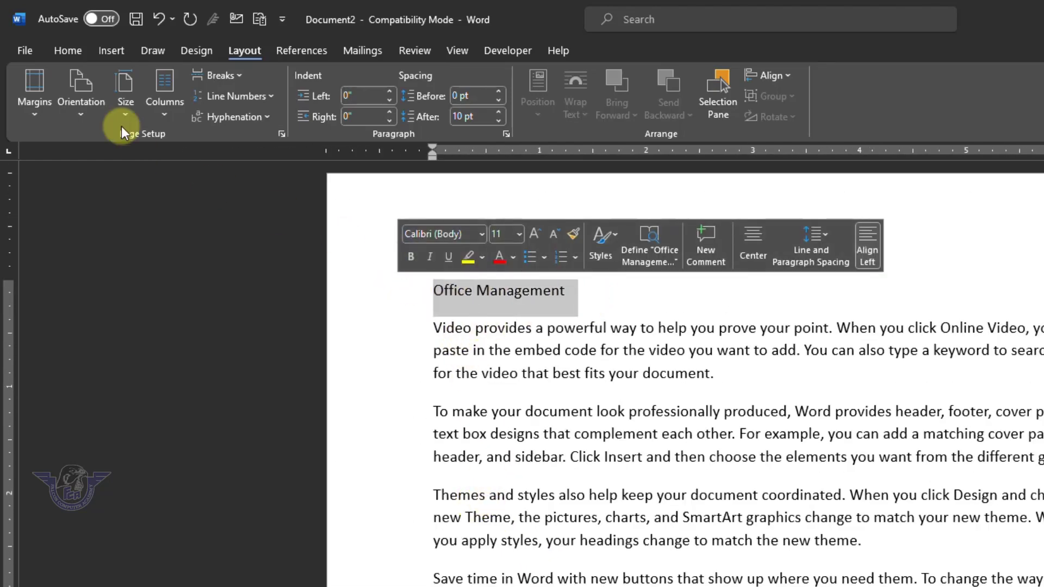
{"action": "left_click", "coordinate": [69, 50]}
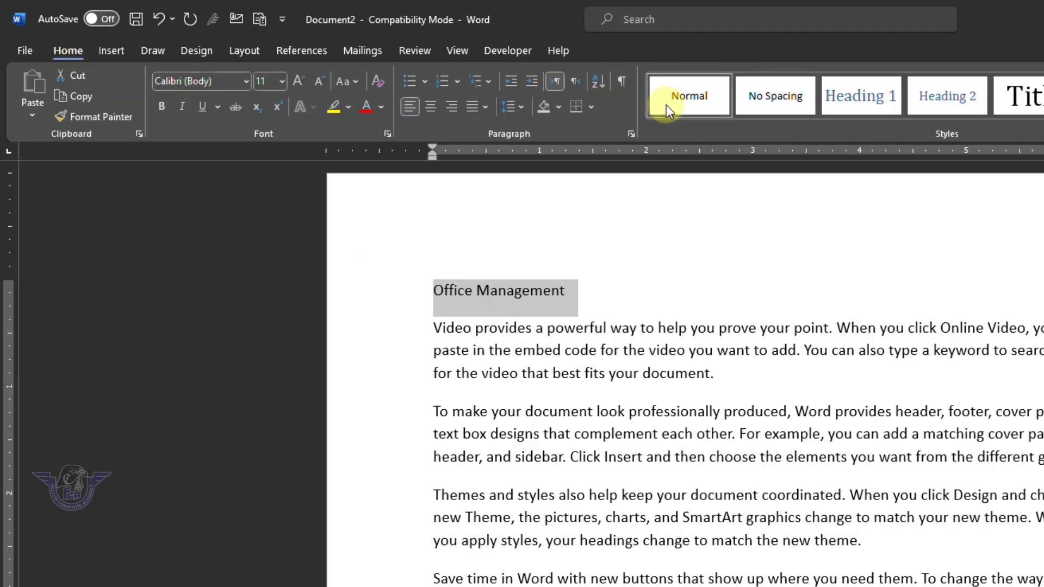
{"action": "left_click", "coordinate": [882, 99]}
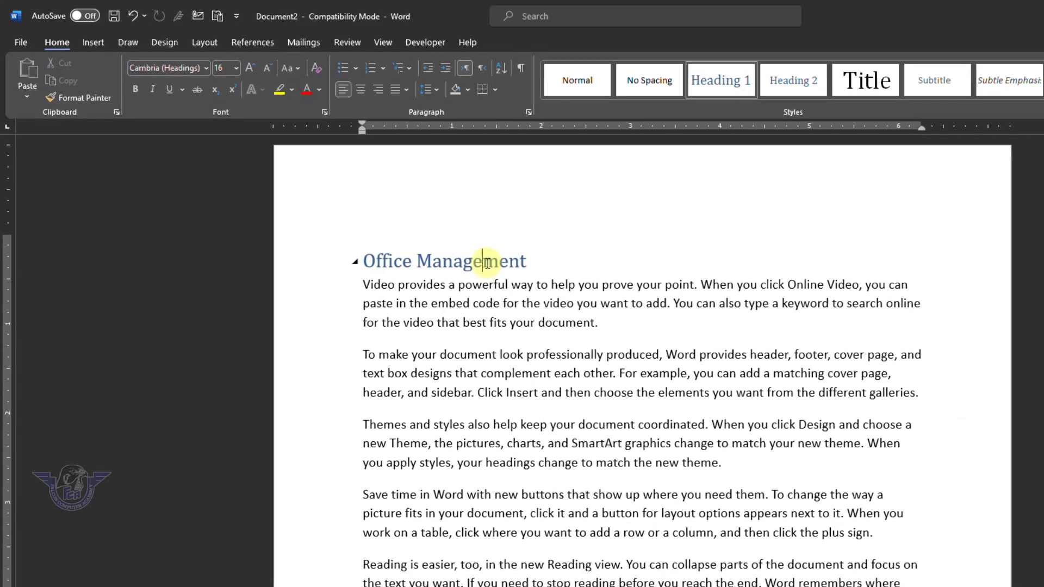
{"action": "left_click", "coordinate": [546, 293]}
Add a "Graphics" line after the third paragraph of sample text and format it as Heading 1.
{"action": "left_click", "coordinate": [750, 459]}
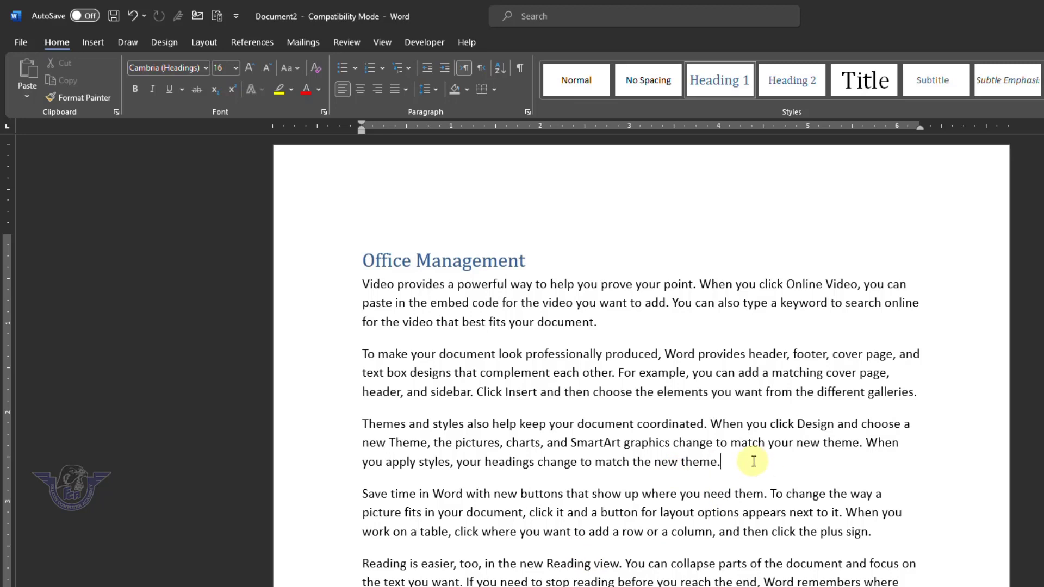
{"action": "key", "text": "Return"}
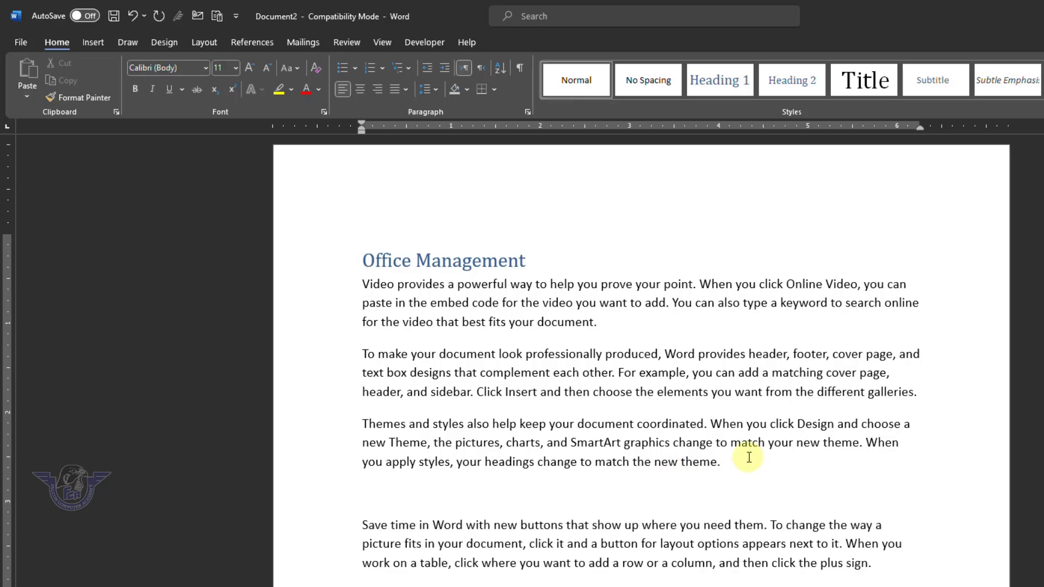
{"action": "type", "text": "Graphics"}
{"action": "left_click", "coordinate": [340, 494]}
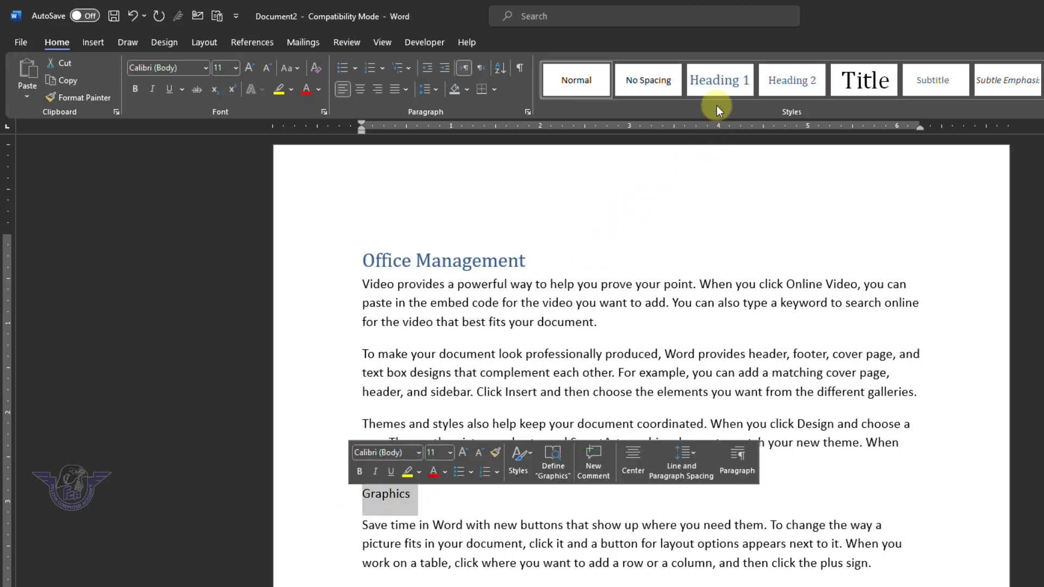
{"action": "left_click", "coordinate": [716, 80]}
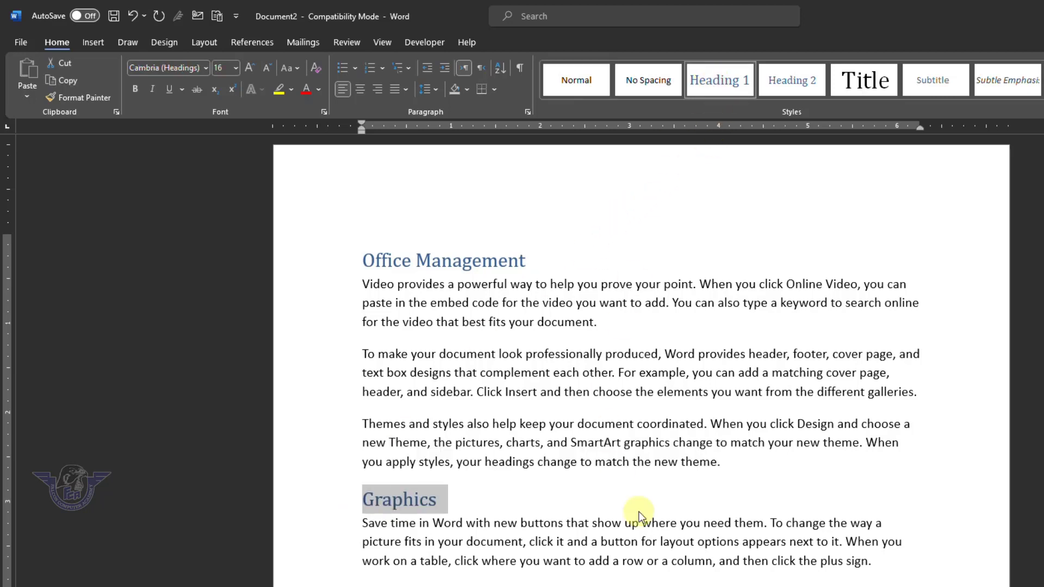
Add an "Accounting" line below the paragraph under Graphics, with an empty line above it, and format it as Heading 1.
{"action": "left_click", "coordinate": [908, 559]}
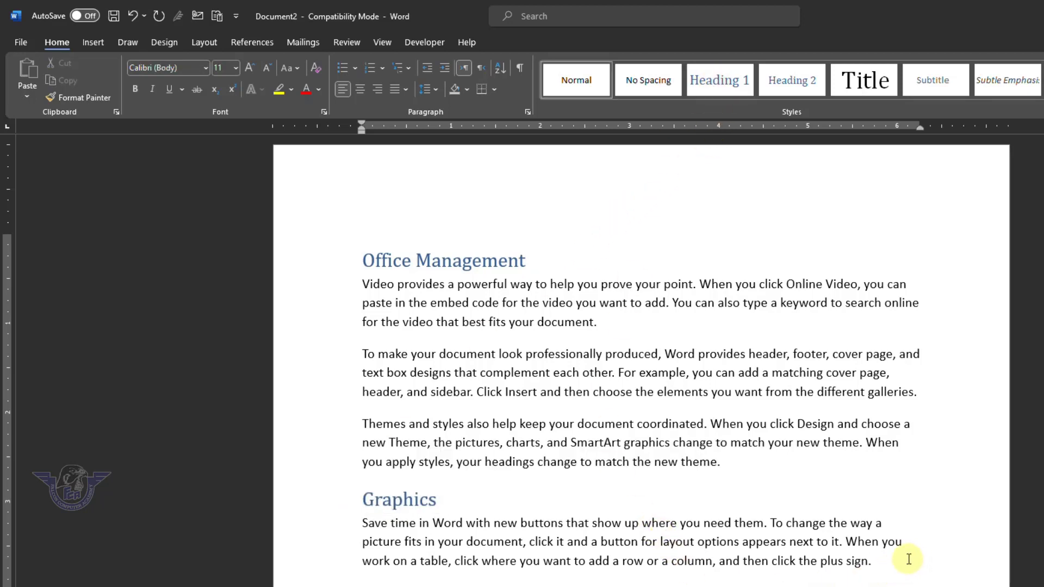
{"action": "key", "text": "Return"}
{"action": "key", "text": "Return"}
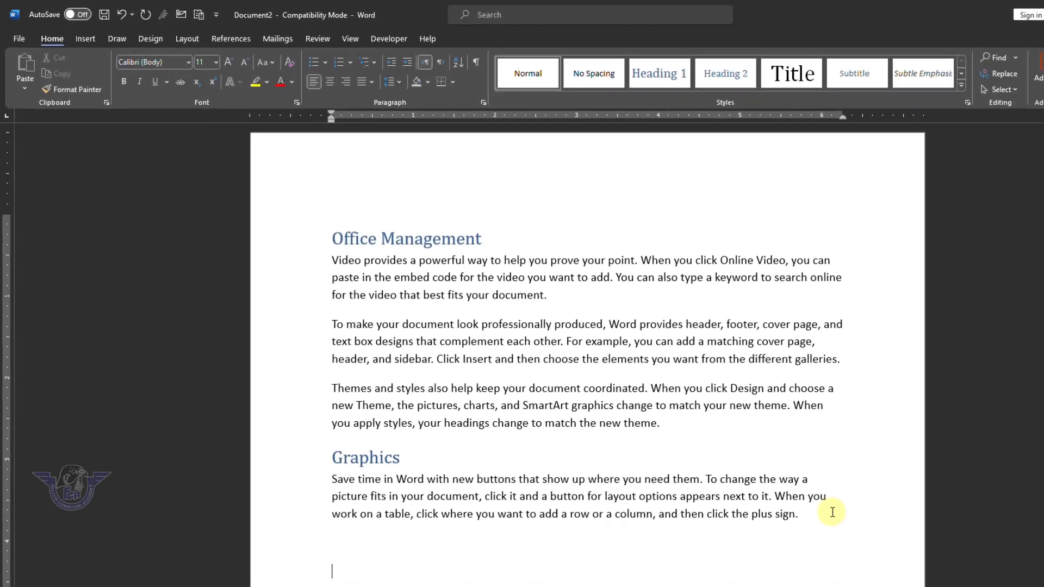
{"action": "type", "text": "Accounting"}
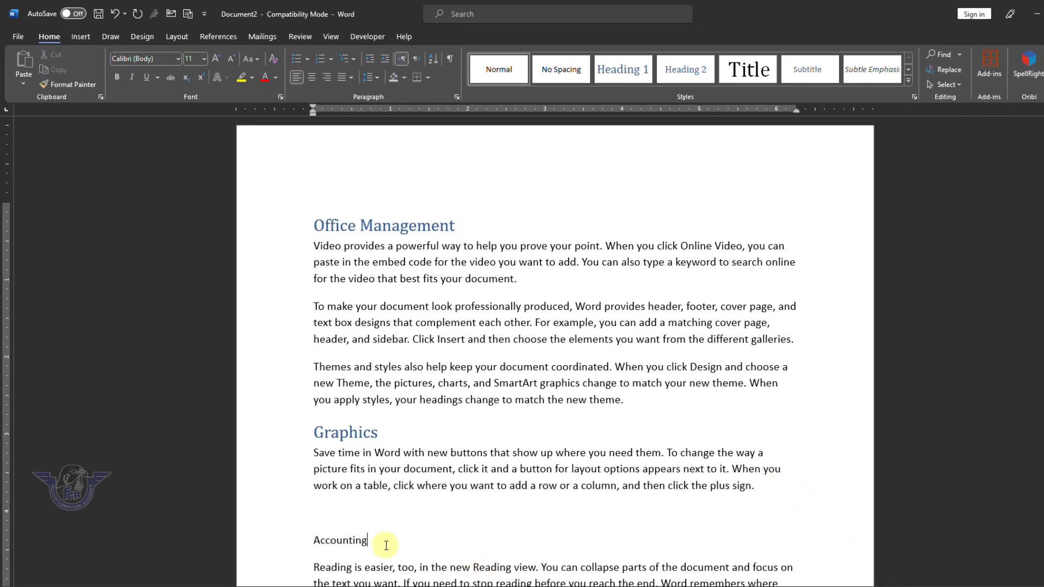
{"action": "left_click_drag", "start_coordinate": [387, 543], "coordinate": [258, 550]}
{"action": "left_click", "coordinate": [622, 69]}
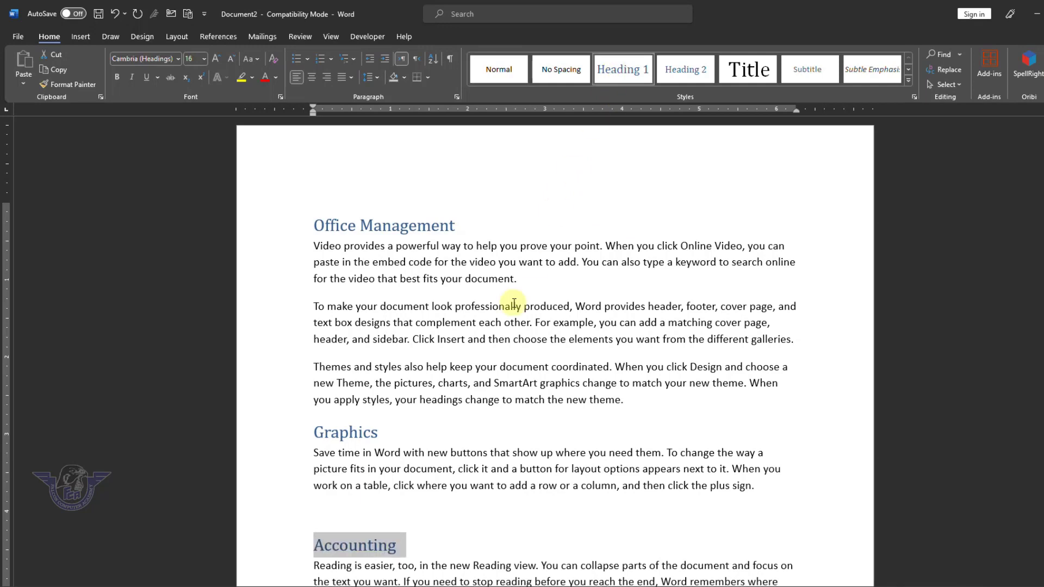
{"action": "left_click", "coordinate": [494, 525]}
{"action": "scroll", "coordinate": [547, 537], "scroll_direction": "down", "scroll_amount": 3}
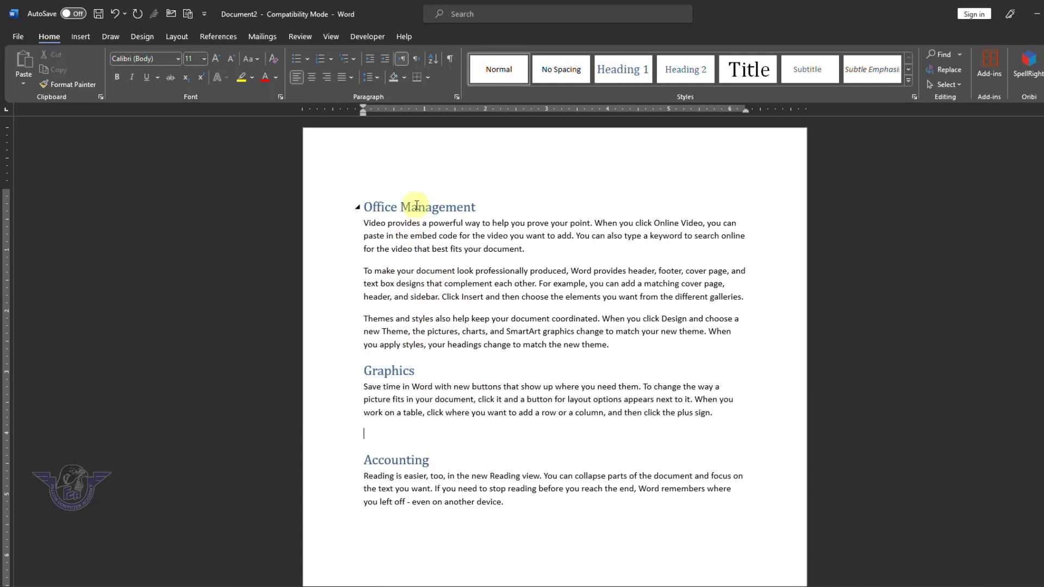
Select all headings at once by their similar formatting, colour them with the red theme colour and increase their font size.
{"action": "mouse_move", "coordinate": [402, 469]}
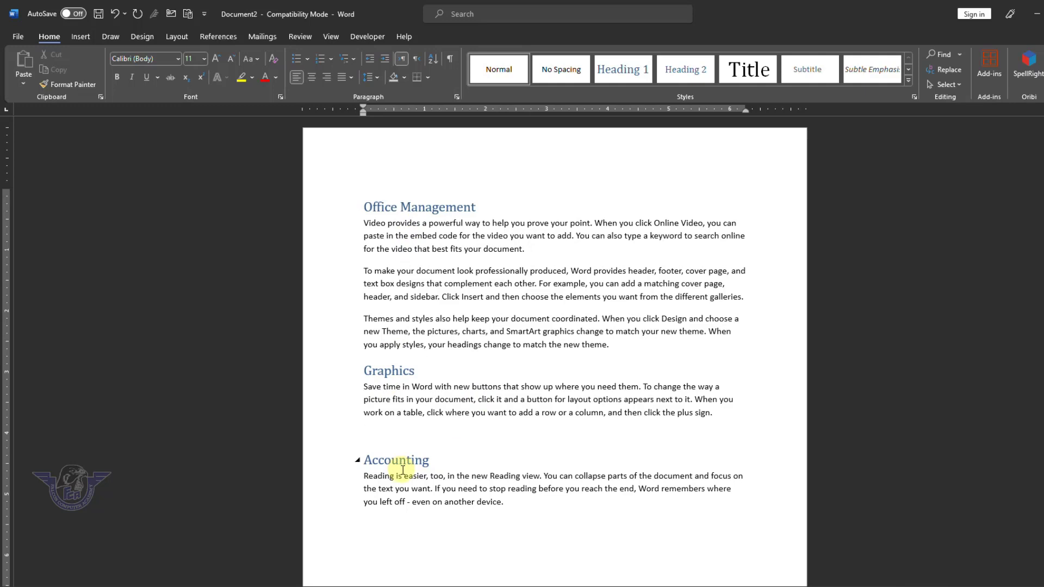
{"action": "left_click", "coordinate": [412, 208]}
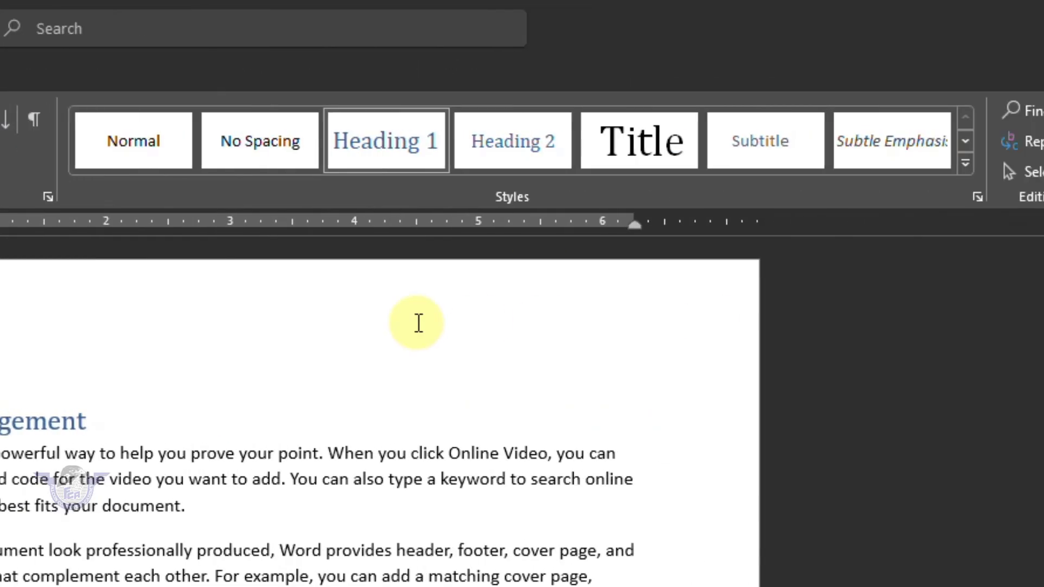
{"action": "left_click", "coordinate": [748, 171]}
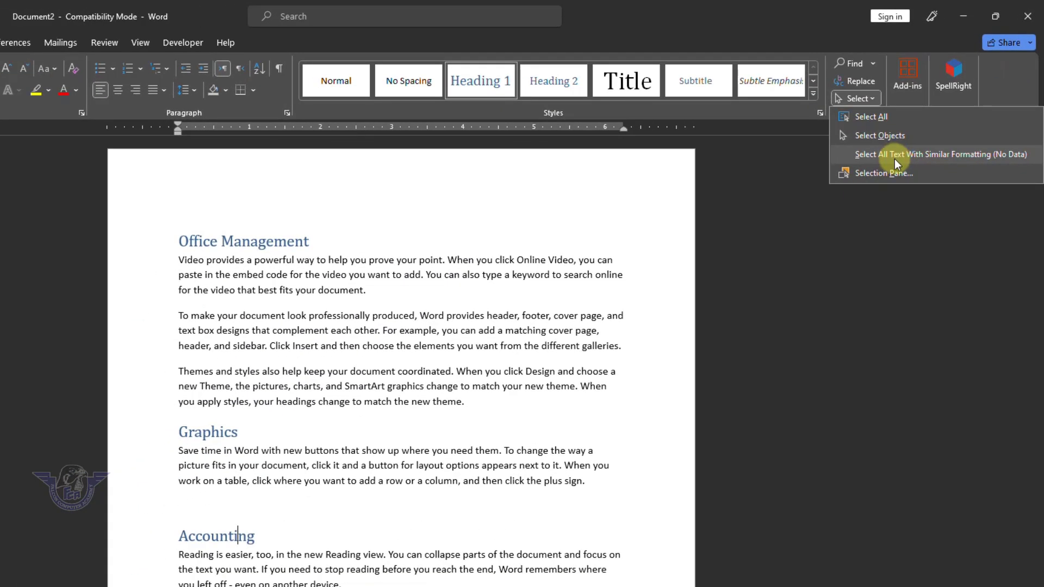
{"action": "left_click", "coordinate": [895, 158]}
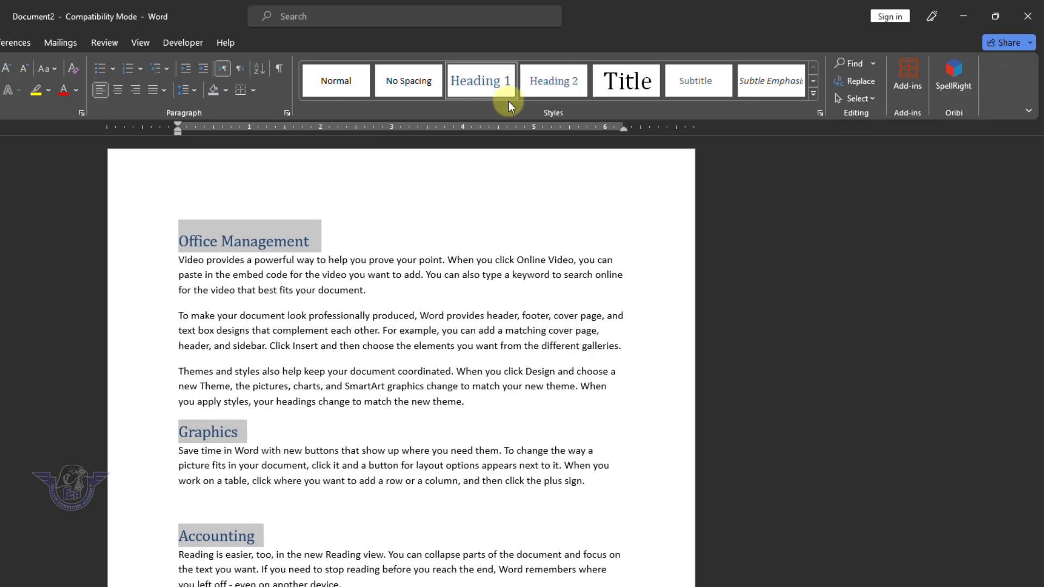
{"action": "left_click", "coordinate": [76, 89]}
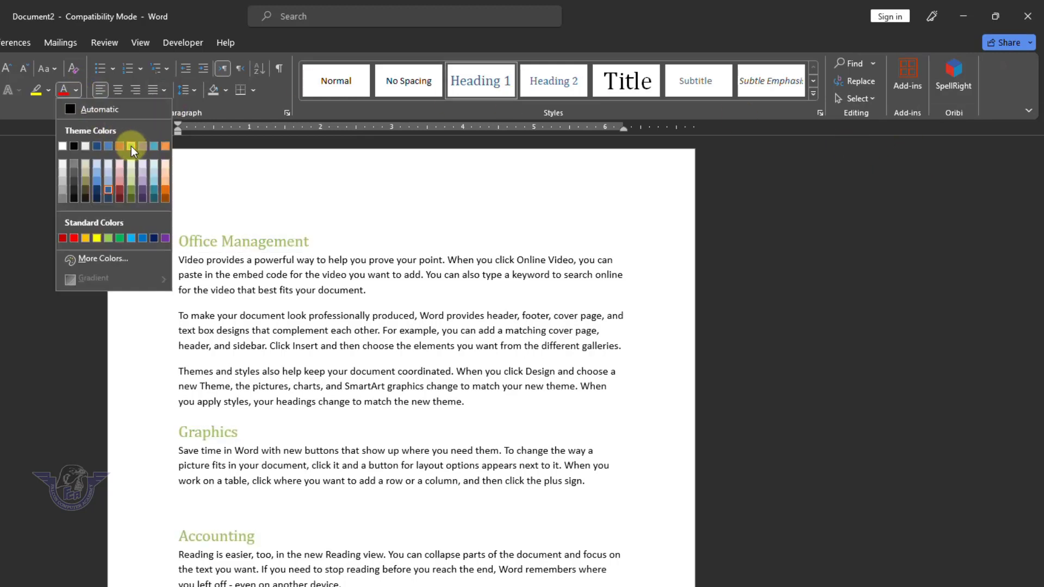
{"action": "left_click", "coordinate": [119, 145]}
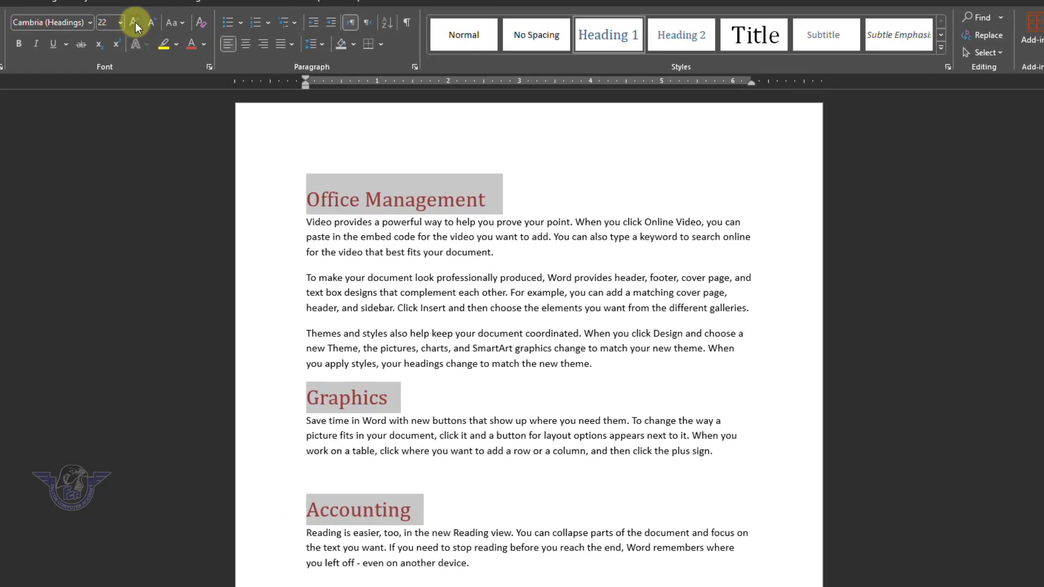
{"action": "left_click", "coordinate": [136, 22]}
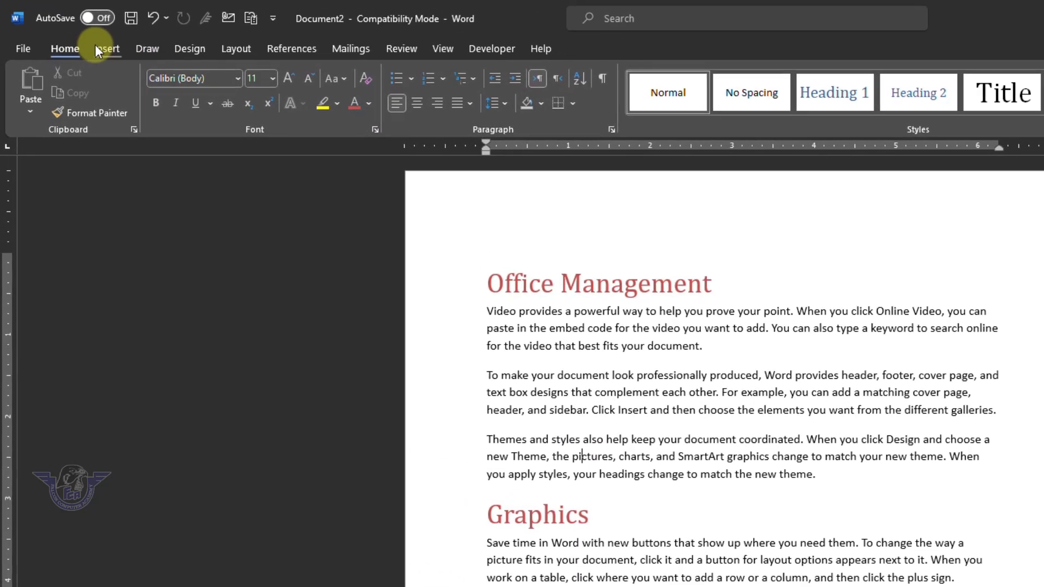
Draw a circle over the paragraphs below the Office Management heading.
{"action": "left_click", "coordinate": [98, 46]}
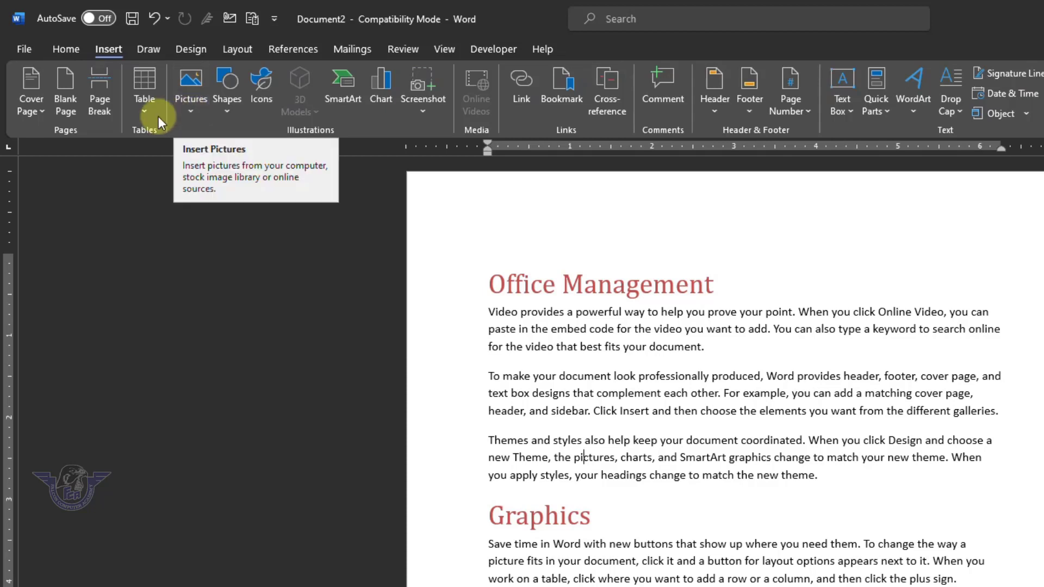
{"action": "left_click", "coordinate": [227, 108]}
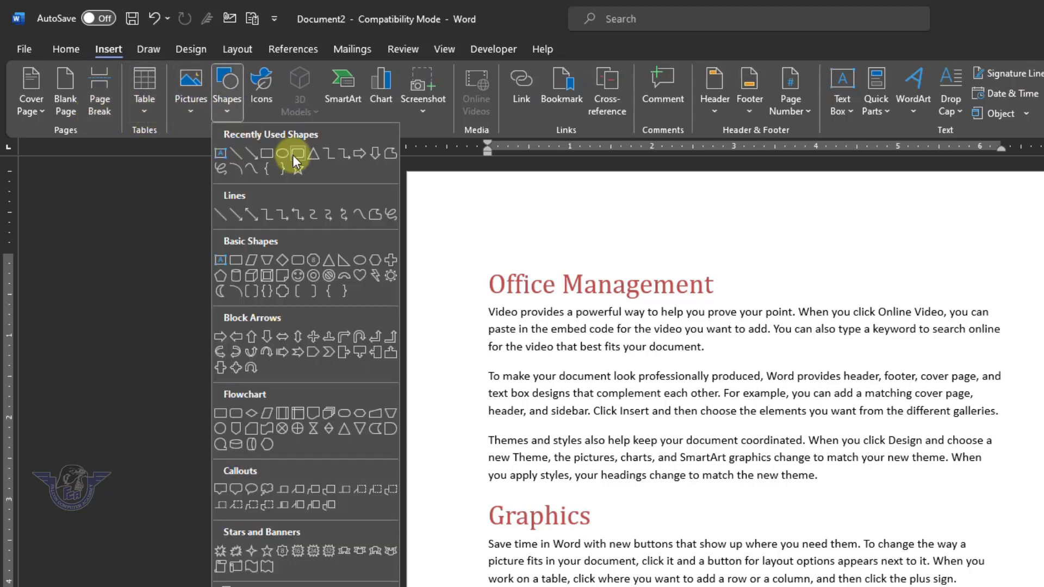
{"action": "left_click", "coordinate": [281, 156]}
{"action": "left_click_drag", "start_coordinate": [551, 323], "coordinate": [707, 482]}
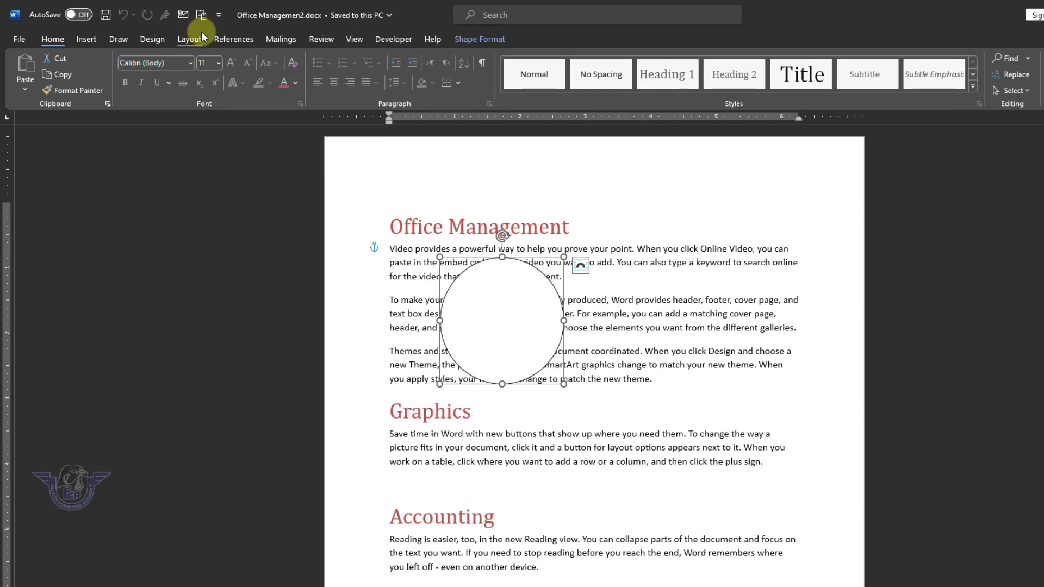
Draw a five-pointed star beside the circle and a down arrow beside the Graphics heading, reaching to Accounting.
{"action": "left_click", "coordinate": [470, 38]}
{"action": "left_click", "coordinate": [93, 44]}
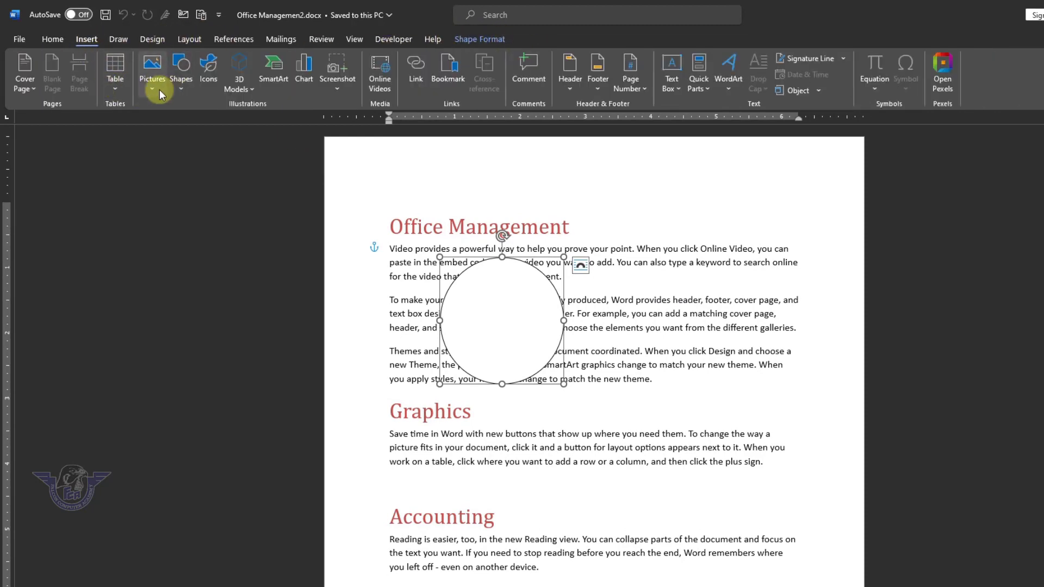
{"action": "left_click", "coordinate": [182, 89]}
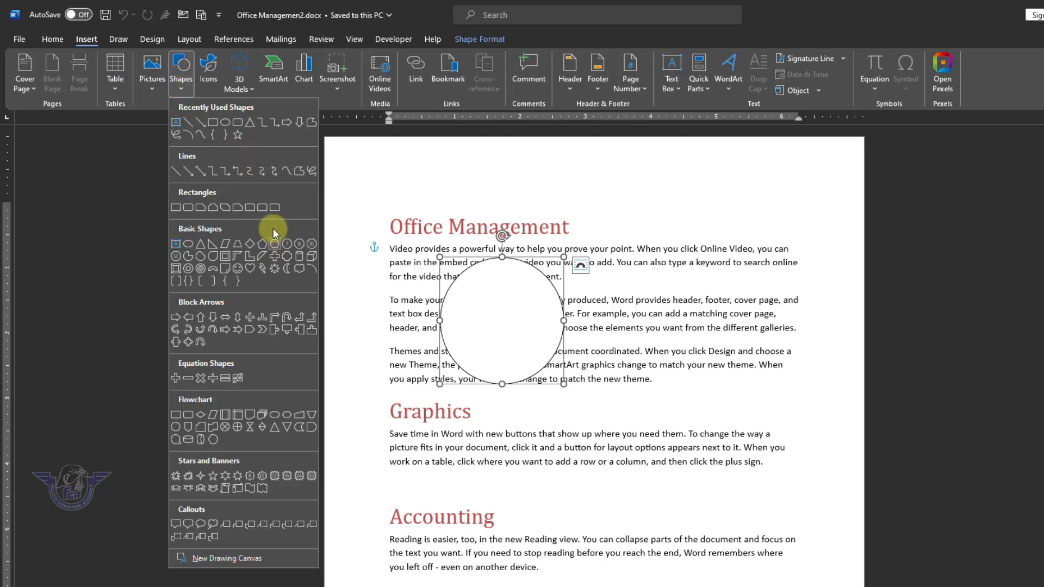
{"action": "left_click", "coordinate": [239, 137]}
{"action": "left_click_drag", "start_coordinate": [615, 290], "coordinate": [748, 408]}
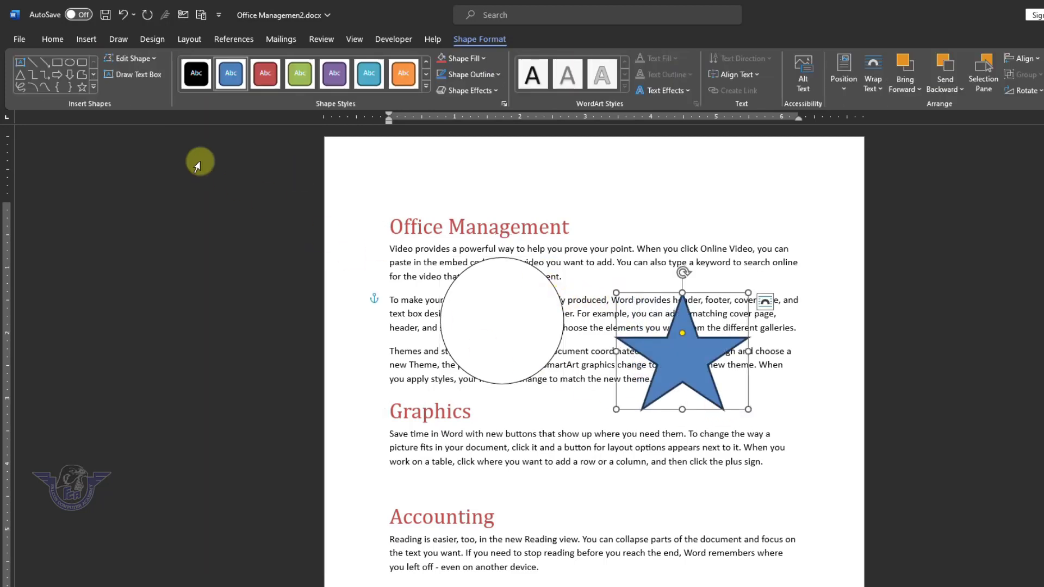
{"action": "left_click", "coordinate": [70, 74]}
{"action": "left_click_drag", "start_coordinate": [391, 361], "coordinate": [618, 500]}
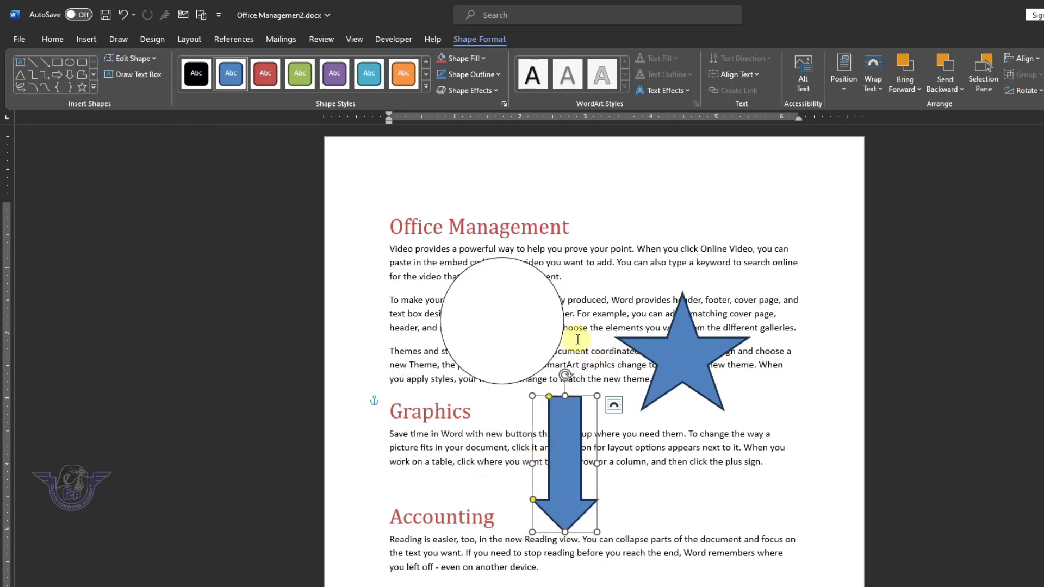
Insert a picture stored on this computer from the Downloads folder into the document.
{"action": "left_click", "coordinate": [85, 39]}
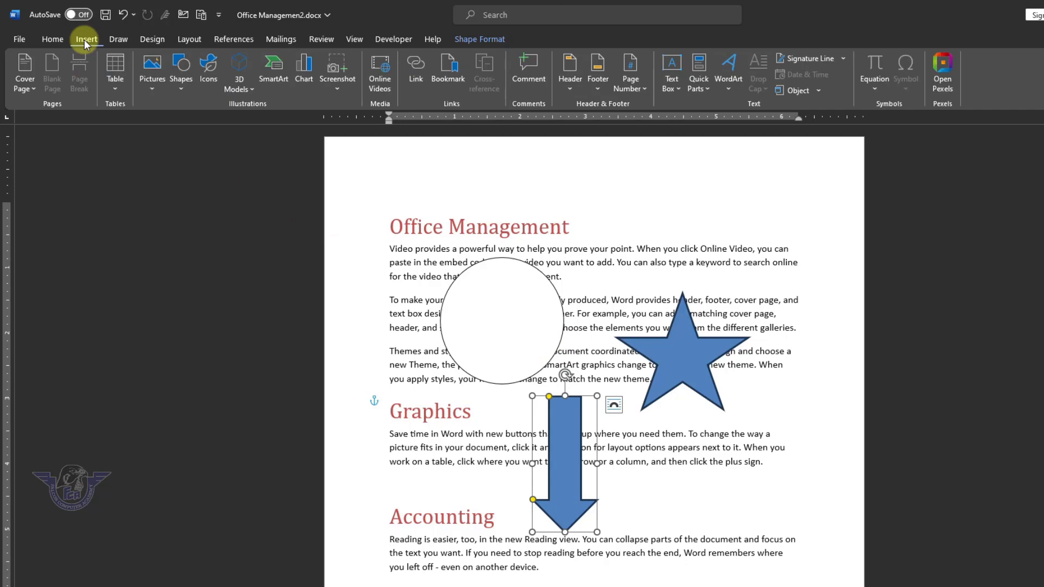
{"action": "left_click", "coordinate": [153, 71]}
{"action": "left_click", "coordinate": [165, 124]}
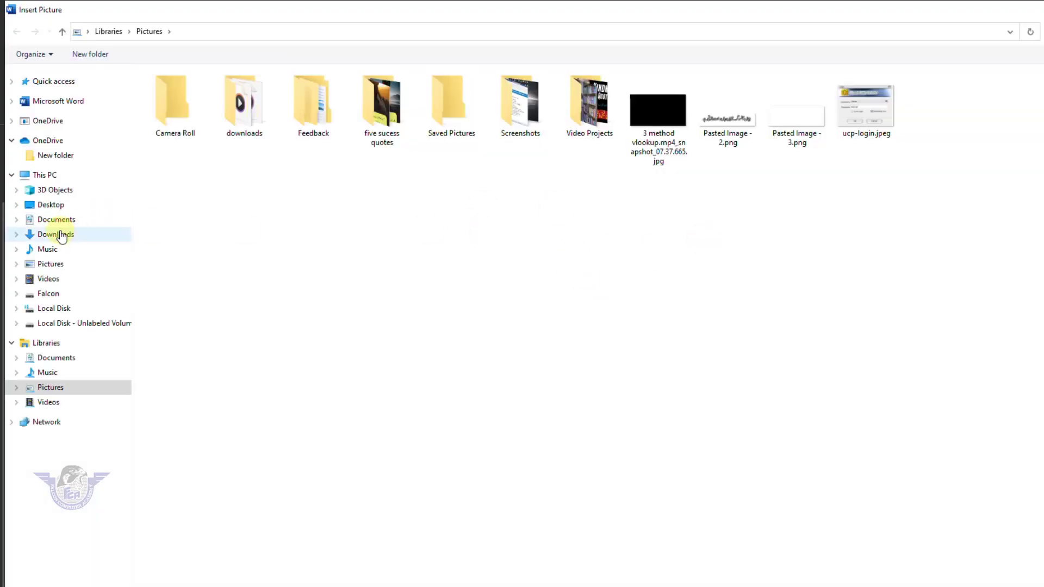
{"action": "left_click", "coordinate": [56, 233]}
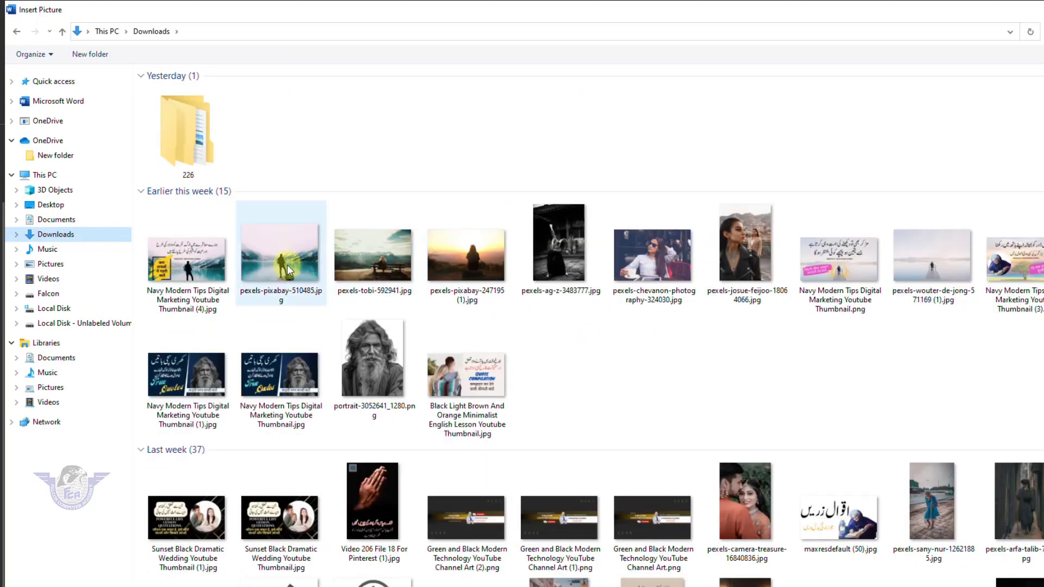
{"action": "key", "text": "Escape"}
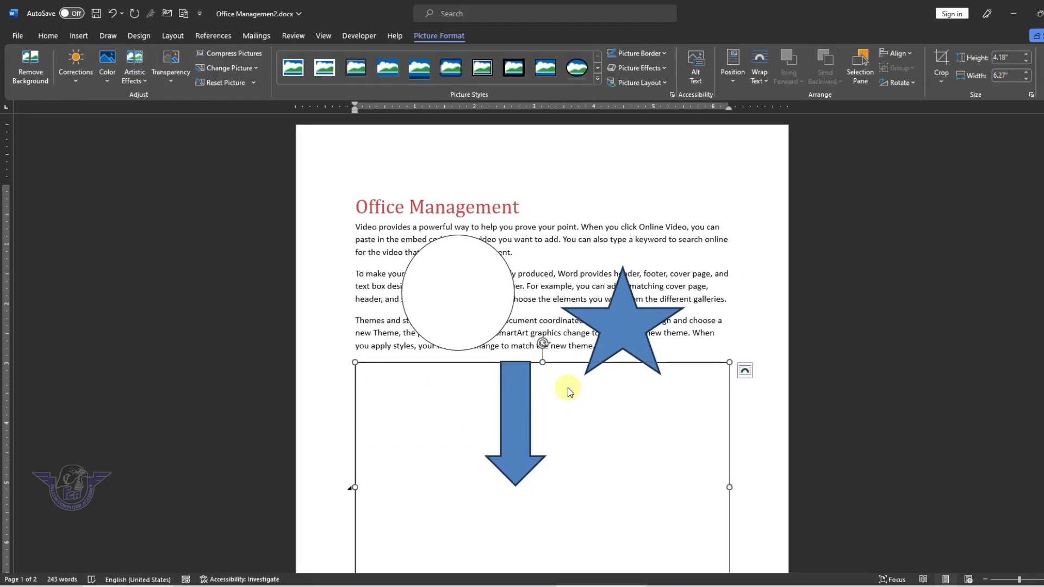
Set the inserted picture's text wrapping to Square and shrink it to about 1.55 by 2.32 inches.
{"action": "left_click", "coordinate": [743, 373]}
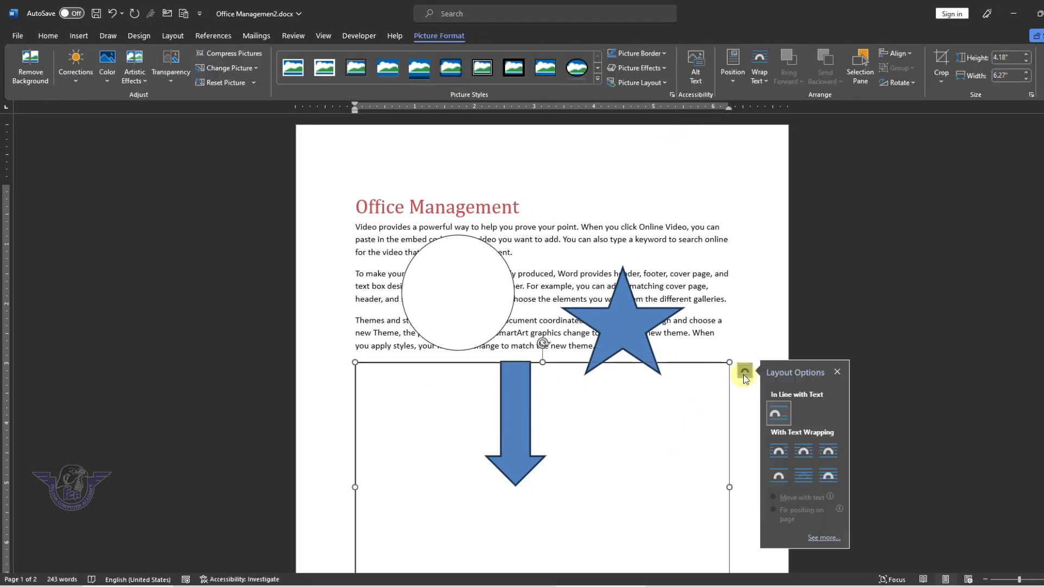
{"action": "left_click", "coordinate": [780, 455]}
{"action": "left_click_drag", "start_coordinate": [730, 363], "coordinate": [422, 523]}
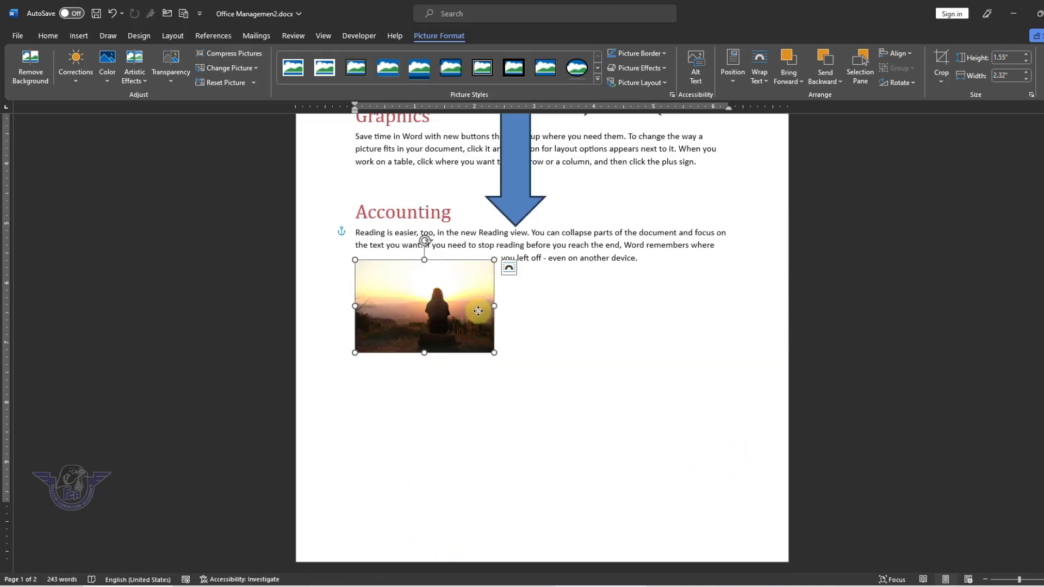
Move the picture up the page to sit beside the Office Management heading, above the star.
{"action": "left_click_drag", "start_coordinate": [478, 313], "coordinate": [648, 201]}
{"action": "scroll", "coordinate": [667, 260], "scroll_direction": "up", "scroll_amount": 5}
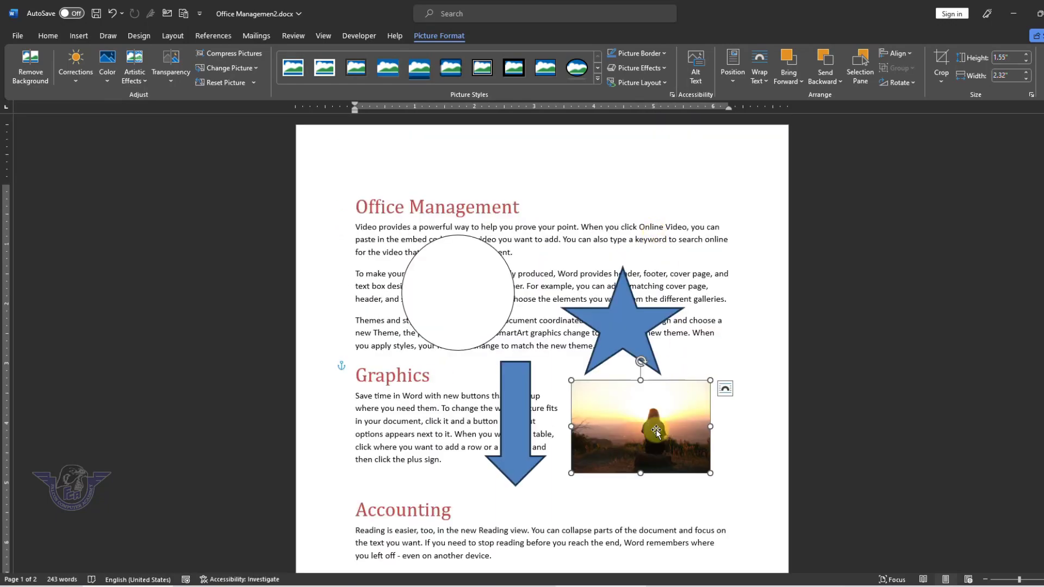
{"action": "left_click_drag", "start_coordinate": [655, 430], "coordinate": [651, 241]}
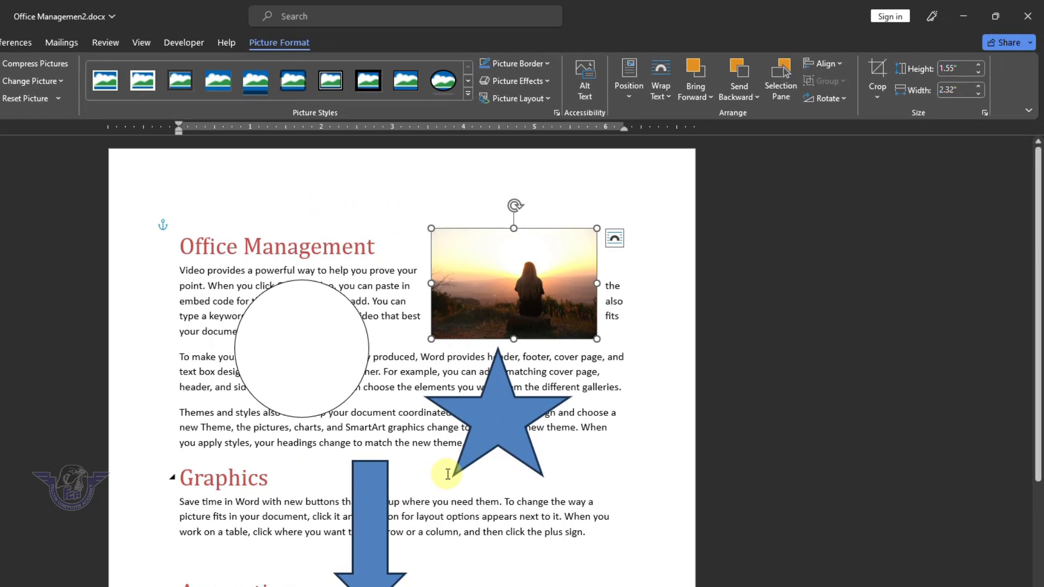
Select the whole document, delete its contents, undo the deletion and clear the selection.
{"action": "left_click", "coordinate": [641, 254]}
{"action": "key", "text": "ctrl+a"}
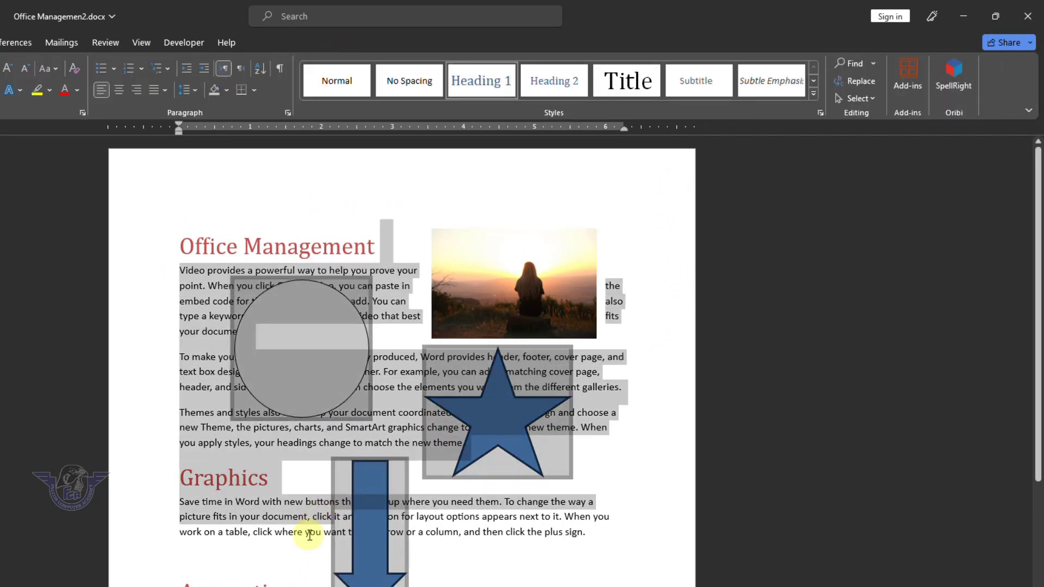
{"action": "key", "text": "Delete"}
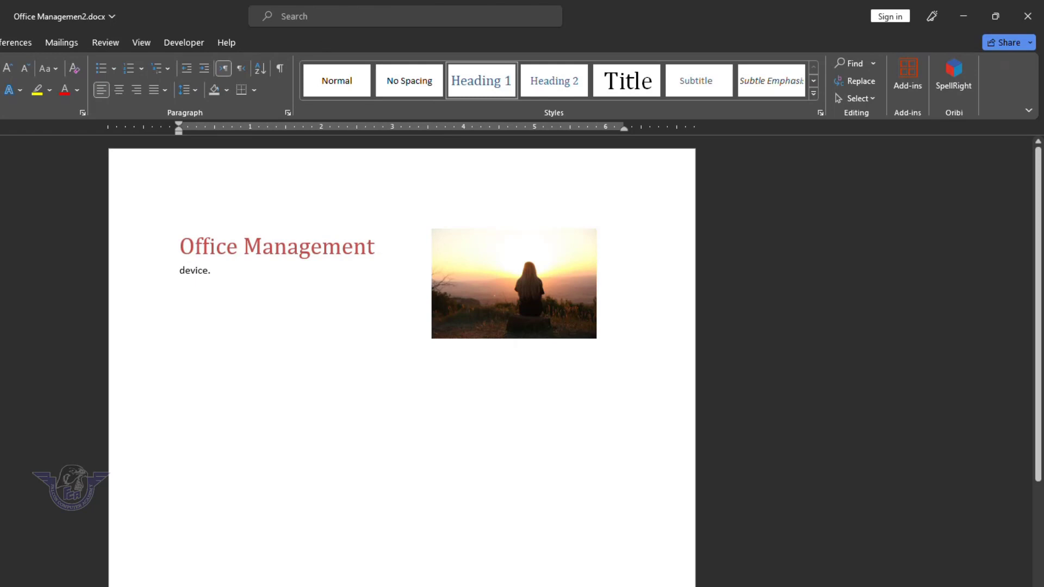
{"action": "key", "text": "ctrl+z"}
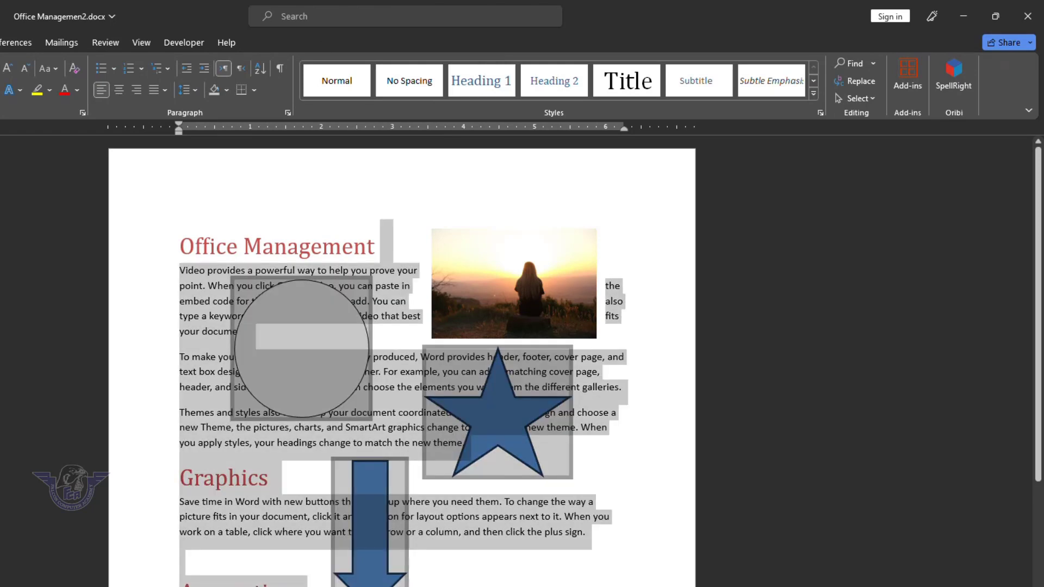
{"action": "left_click", "coordinate": [565, 545]}
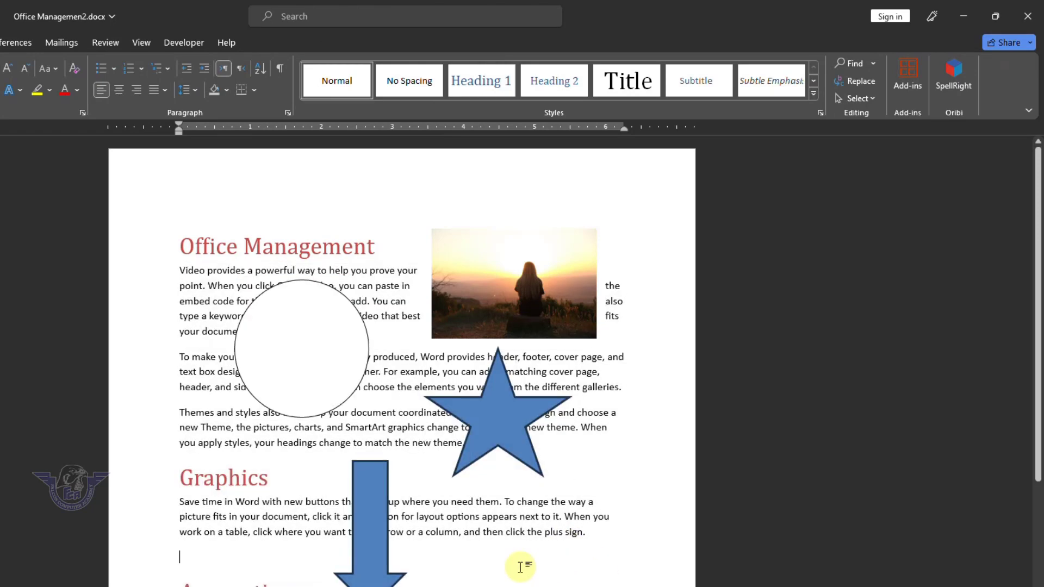
Select the picture, star, circle and down arrow individually, ending with a line of text in the first paragraph.
{"action": "left_click", "coordinate": [527, 305]}
{"action": "left_click", "coordinate": [468, 434]}
{"action": "left_click", "coordinate": [314, 373]}
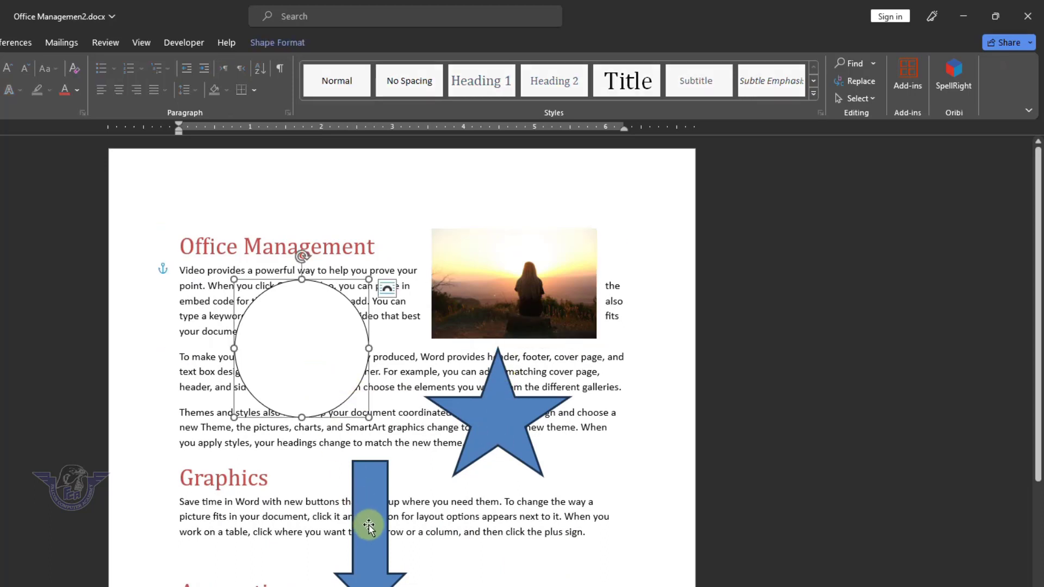
{"action": "left_click", "coordinate": [369, 525]}
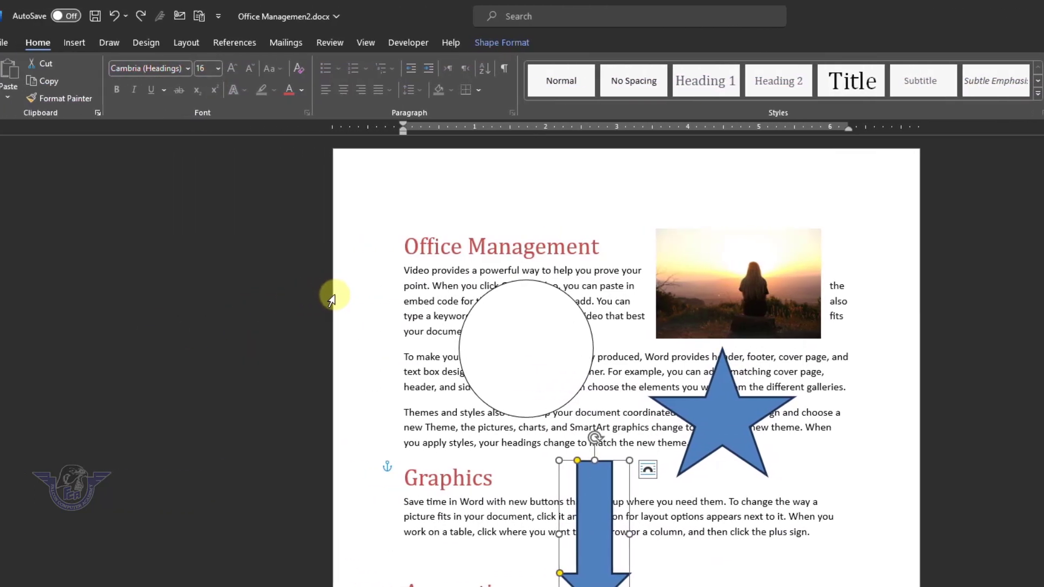
{"action": "left_click", "coordinate": [121, 299]}
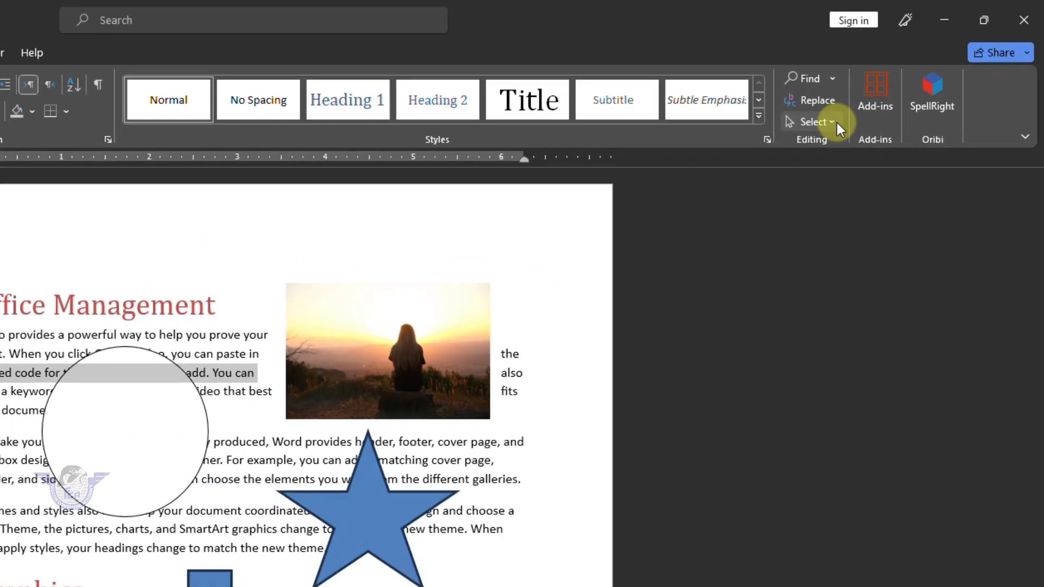
Select the picture, circle, star and arrow together with Select Objects and move them slightly down and to the left on the page.
{"action": "left_click", "coordinate": [858, 98]}
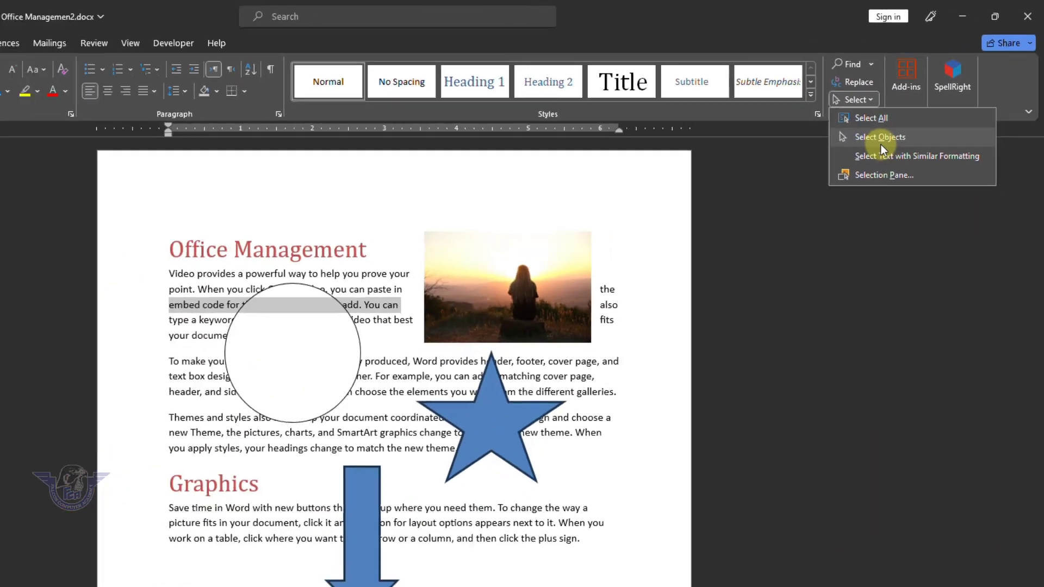
{"action": "left_click", "coordinate": [759, 236]}
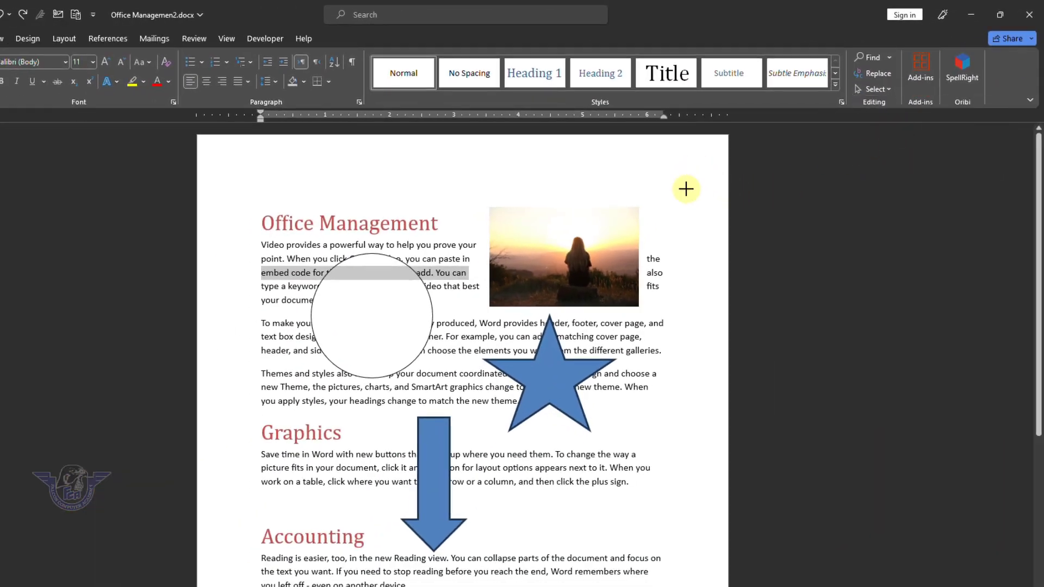
{"action": "left_click_drag", "start_coordinate": [686, 189], "coordinate": [298, 575]}
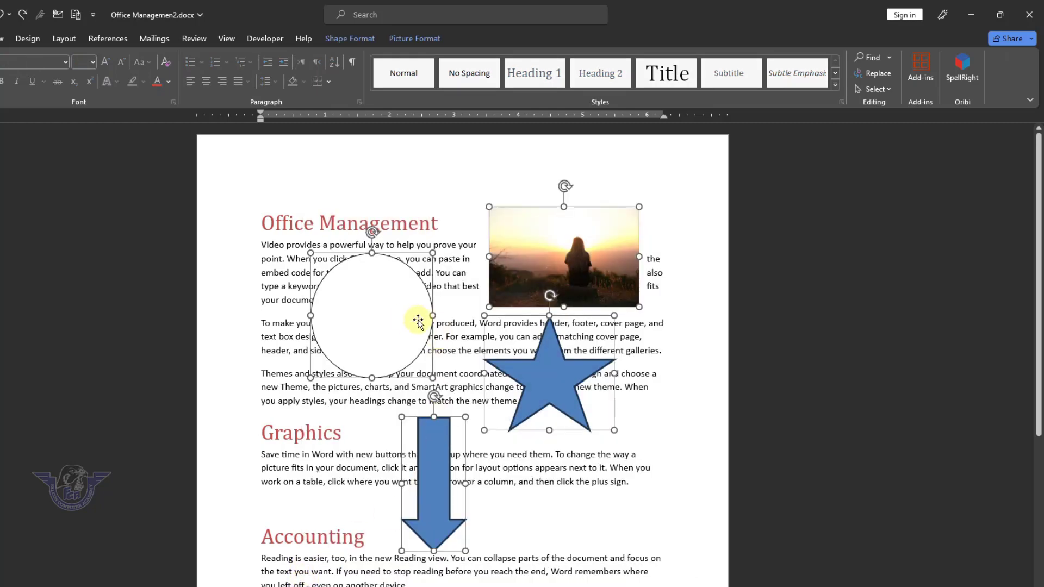
{"action": "left_click_drag", "start_coordinate": [494, 315], "coordinate": [368, 378]}
Delete the four selected objects, undo that deletion and deselect them.
{"action": "key", "text": "Delete"}
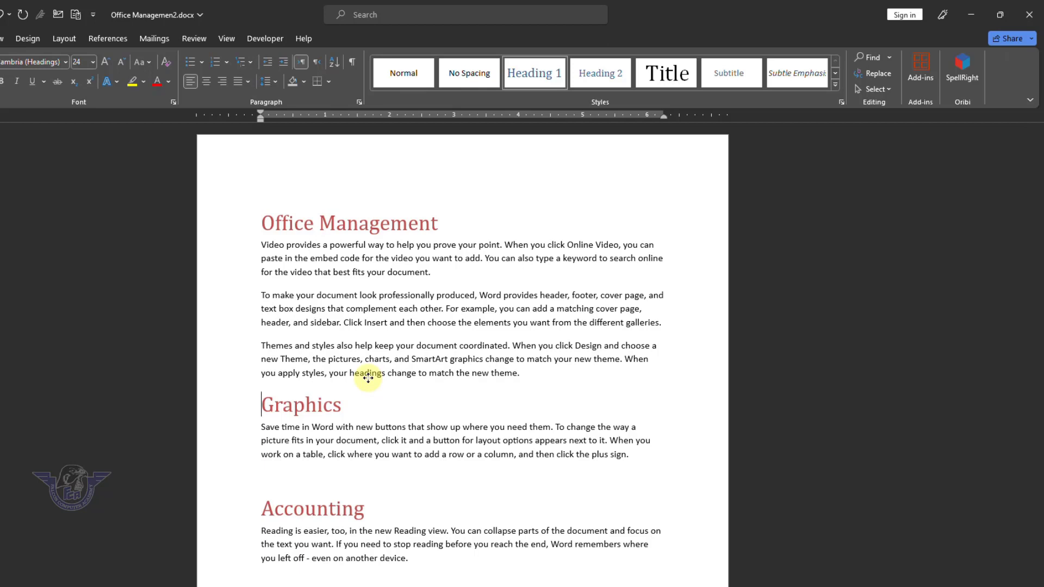
{"action": "key", "text": "ctrl+z"}
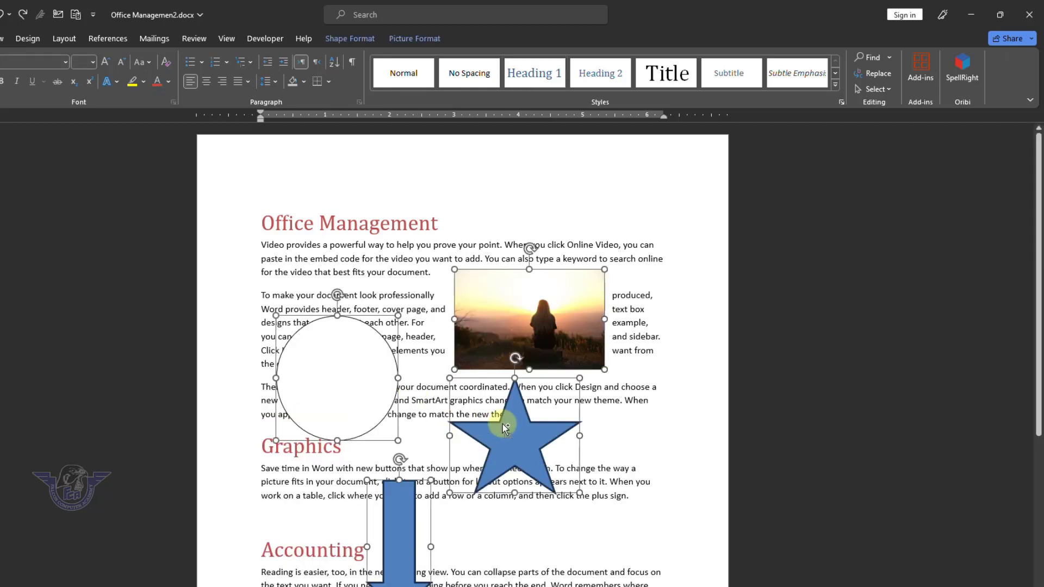
{"action": "left_click", "coordinate": [626, 440]}
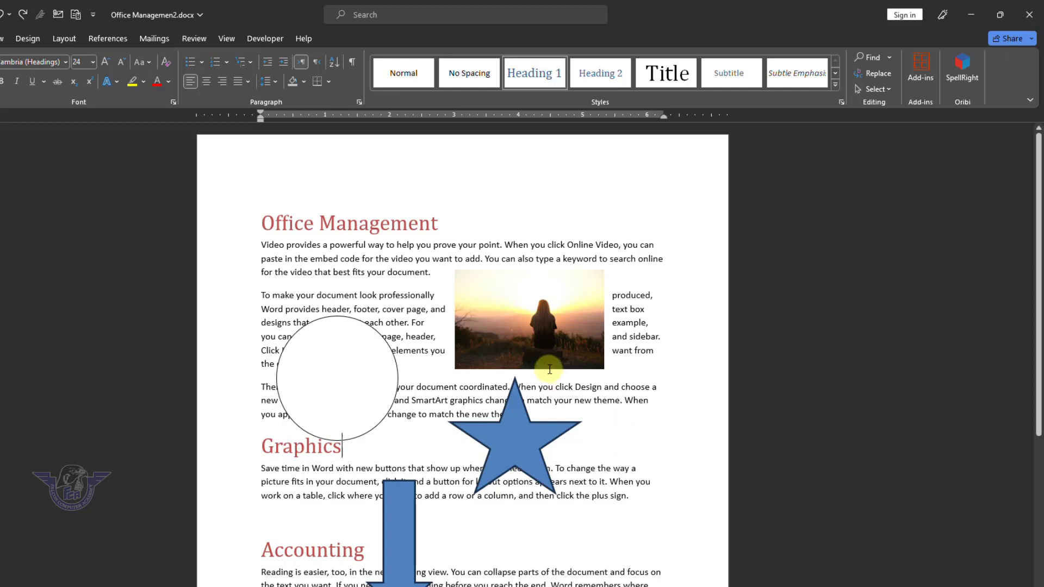
Show the Selection Pane and use it to select the oval, star, picture and down arrow together, and clear the selection.
{"action": "left_click", "coordinate": [527, 321]}
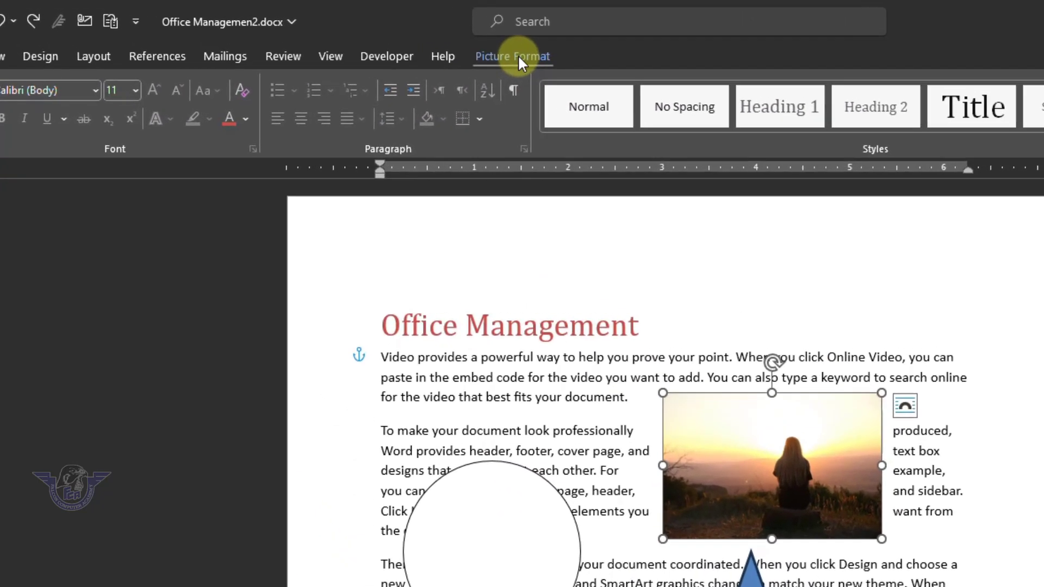
{"action": "left_click", "coordinate": [354, 37]}
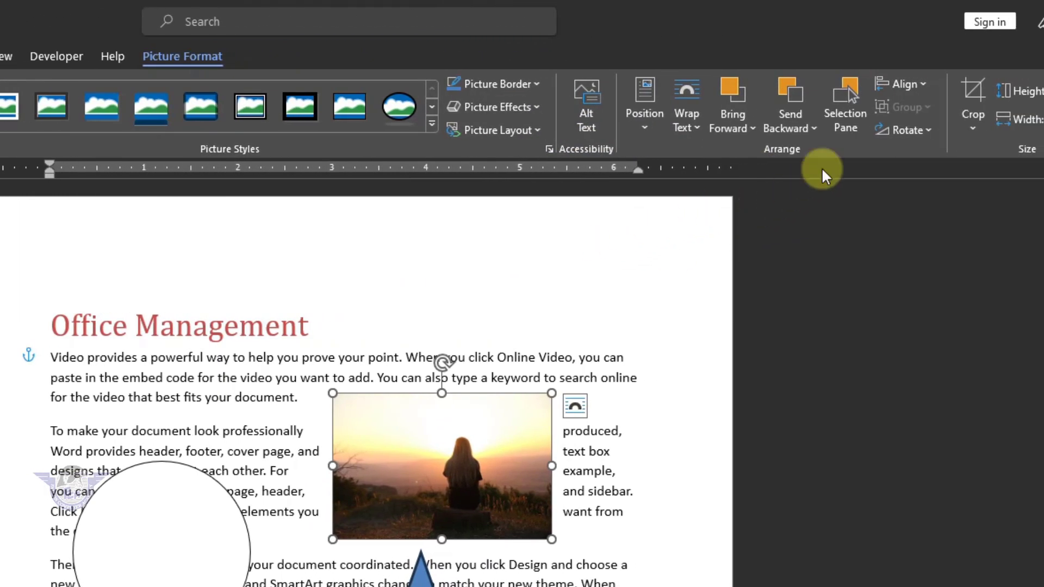
{"action": "left_click", "coordinate": [846, 110]}
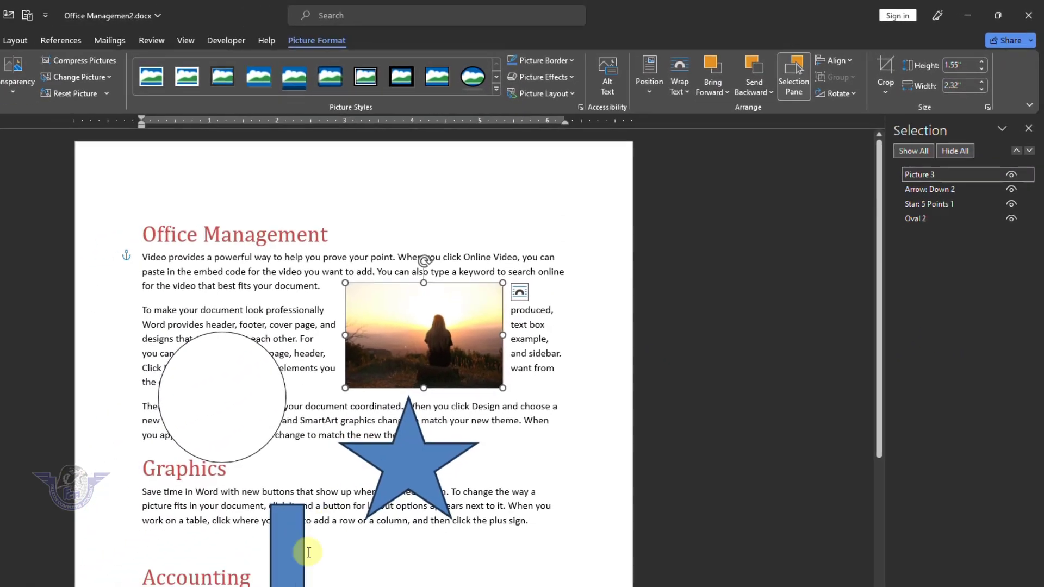
{"action": "left_click", "coordinate": [931, 211]}
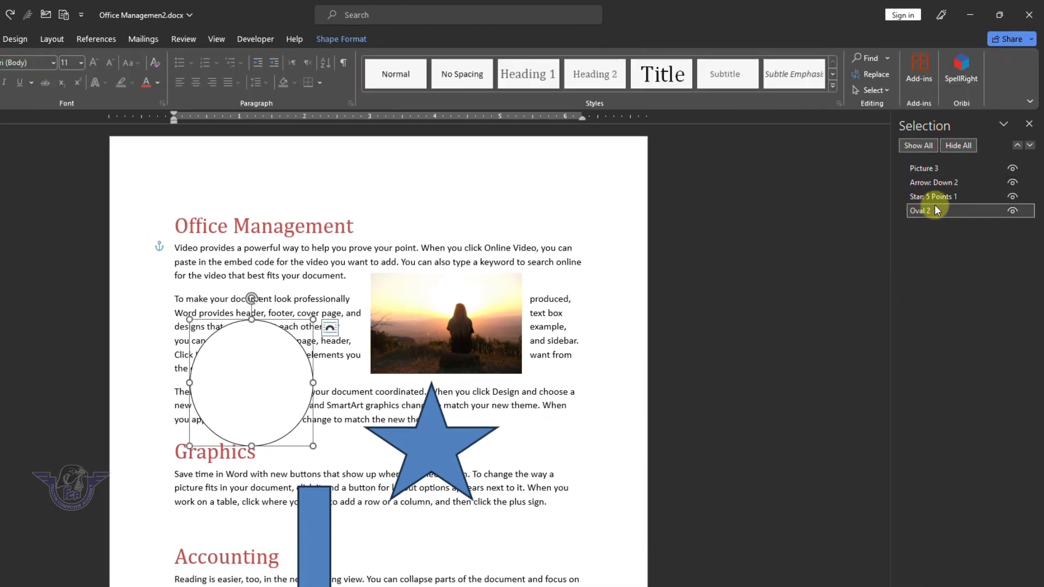
{"action": "left_click", "coordinate": [937, 196], "text": "ctrl"}
{"action": "left_click", "coordinate": [922, 168], "text": "ctrl"}
{"action": "left_click", "coordinate": [931, 183], "text": "ctrl"}
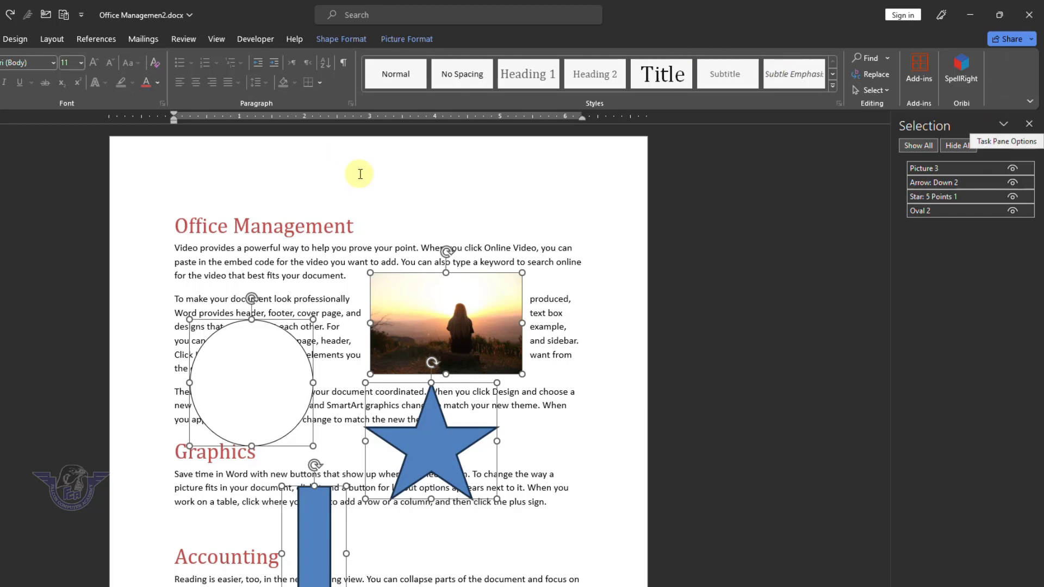
{"action": "left_click", "coordinate": [397, 223]}
{"action": "key", "text": "Escape"}
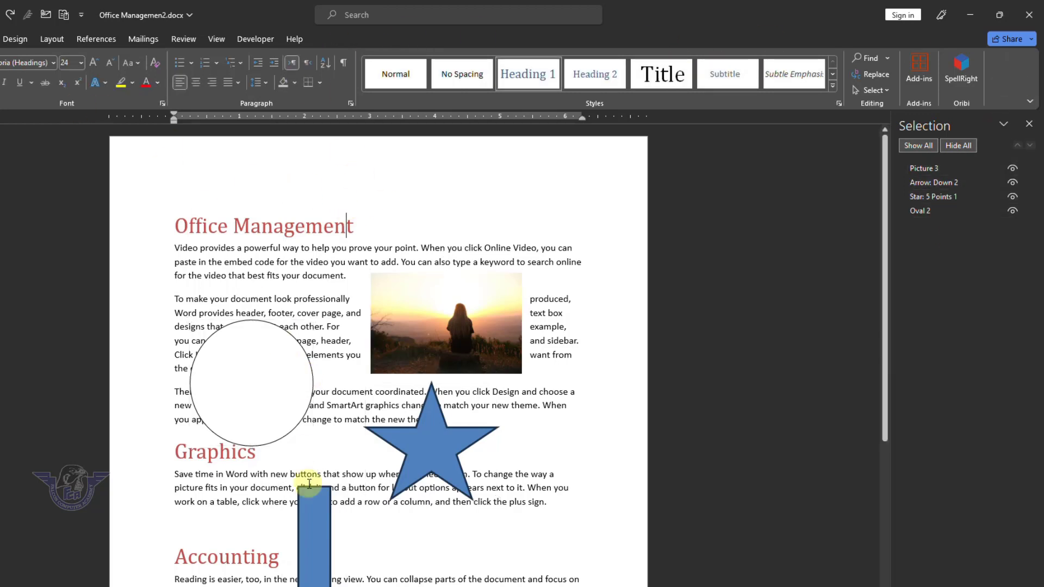
Delete all text and objects from the document to leave a blank page.
{"action": "left_click", "coordinate": [383, 519]}
{"action": "key", "text": "ctrl+a"}
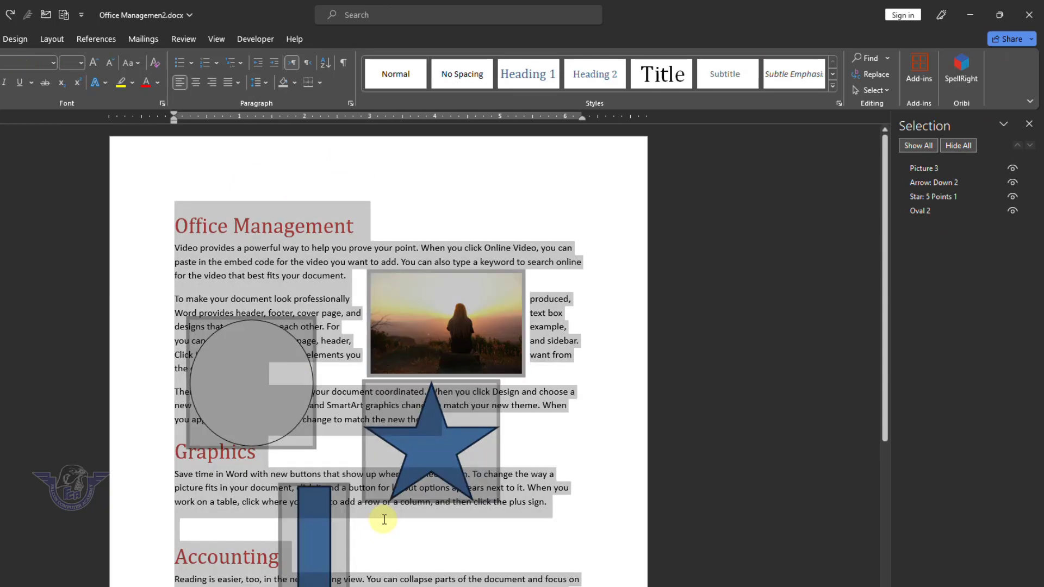
{"action": "key", "text": "Delete"}
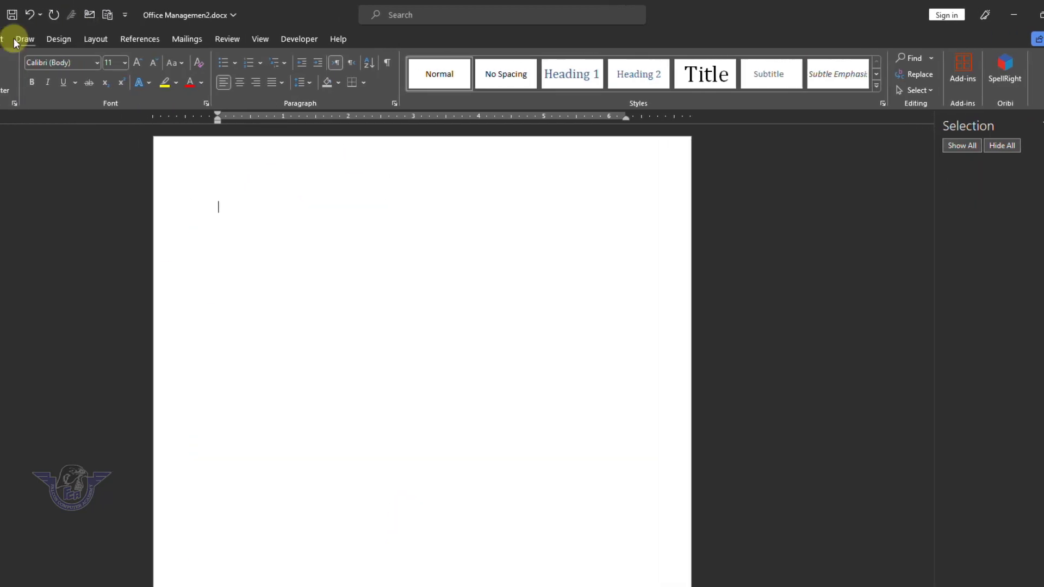
Draw a wide rectangle near the top of the blank page, spanning roughly the text width.
{"action": "left_click", "coordinate": [83, 41]}
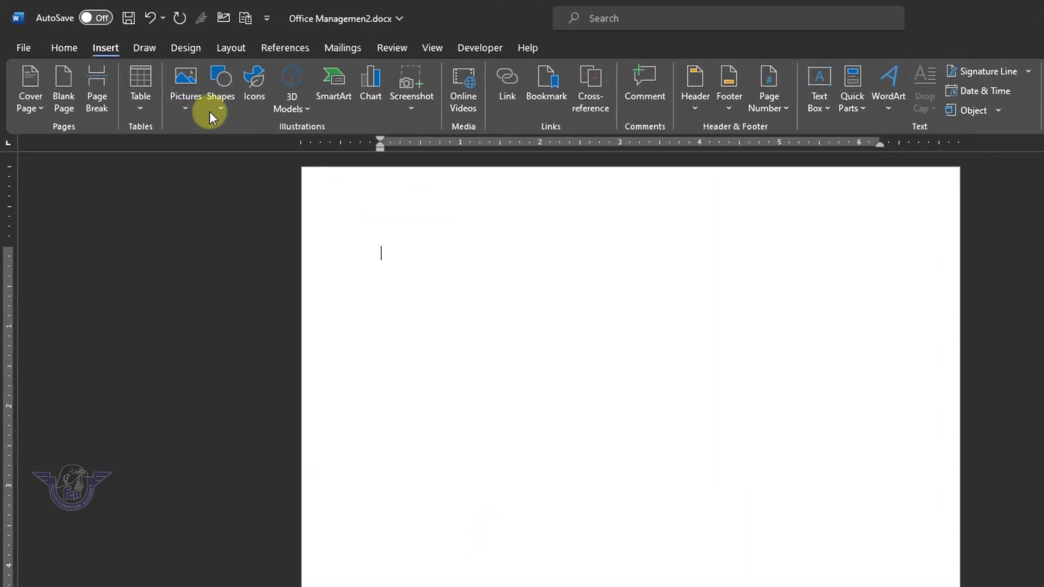
{"action": "left_click", "coordinate": [262, 125]}
{"action": "left_click", "coordinate": [305, 175]}
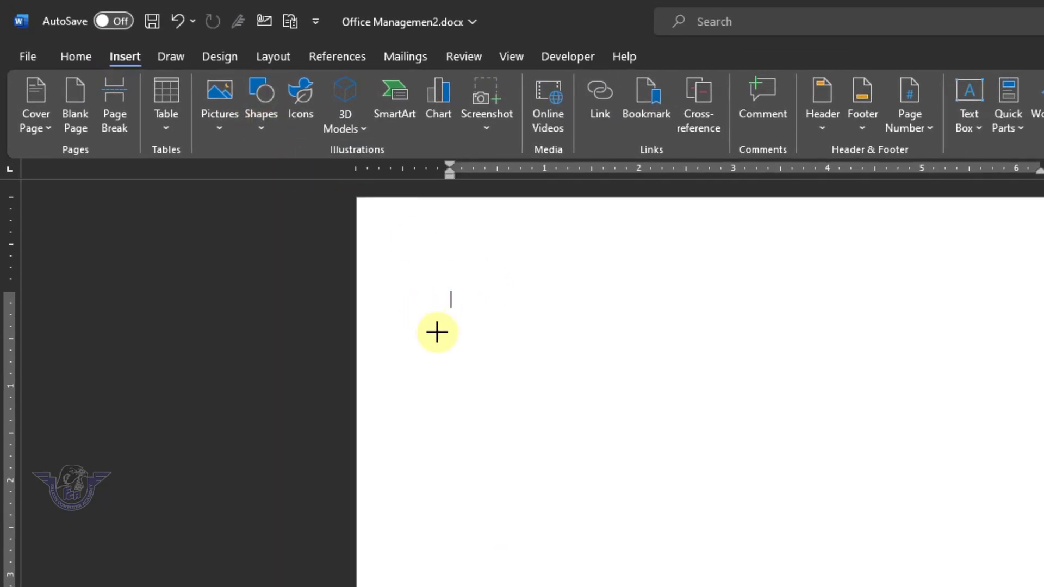
{"action": "left_click_drag", "start_coordinate": [419, 311], "coordinate": [1020, 431]}
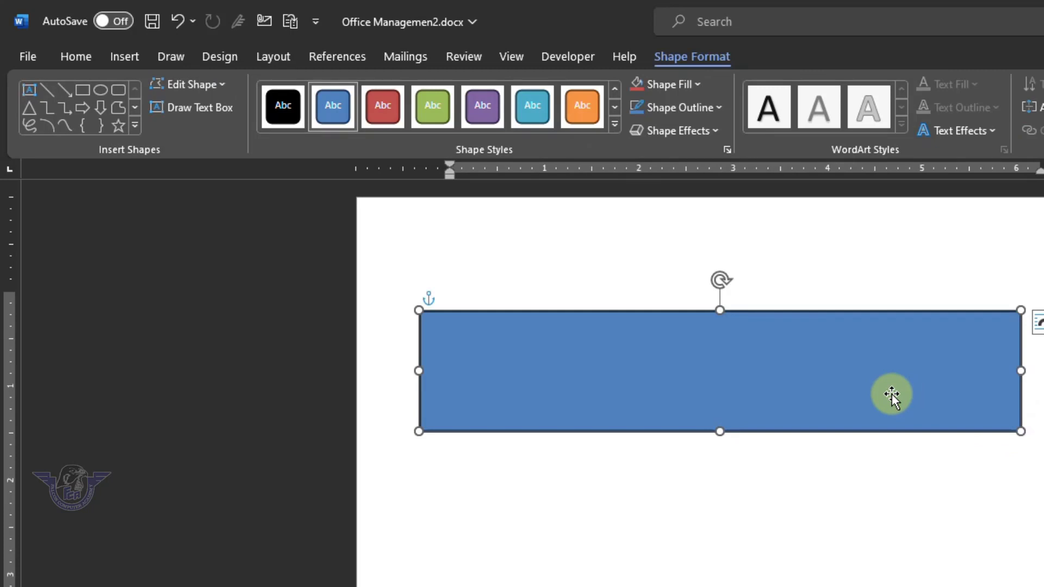
Edit the rectangle's points and delete its lower-right corner point to make a triangle.
{"action": "right_click", "coordinate": [799, 396]}
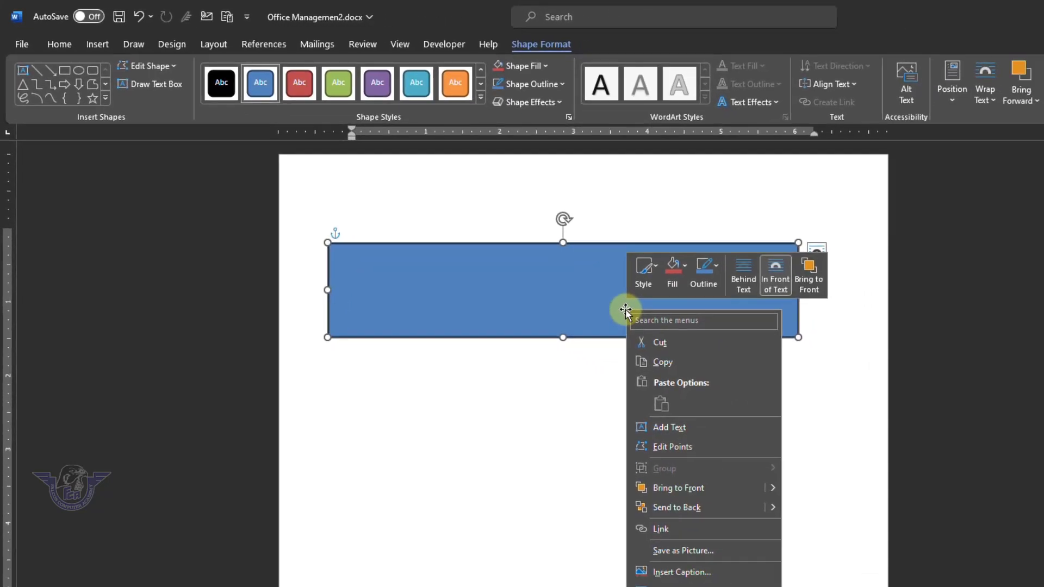
{"action": "left_click", "coordinate": [661, 439]}
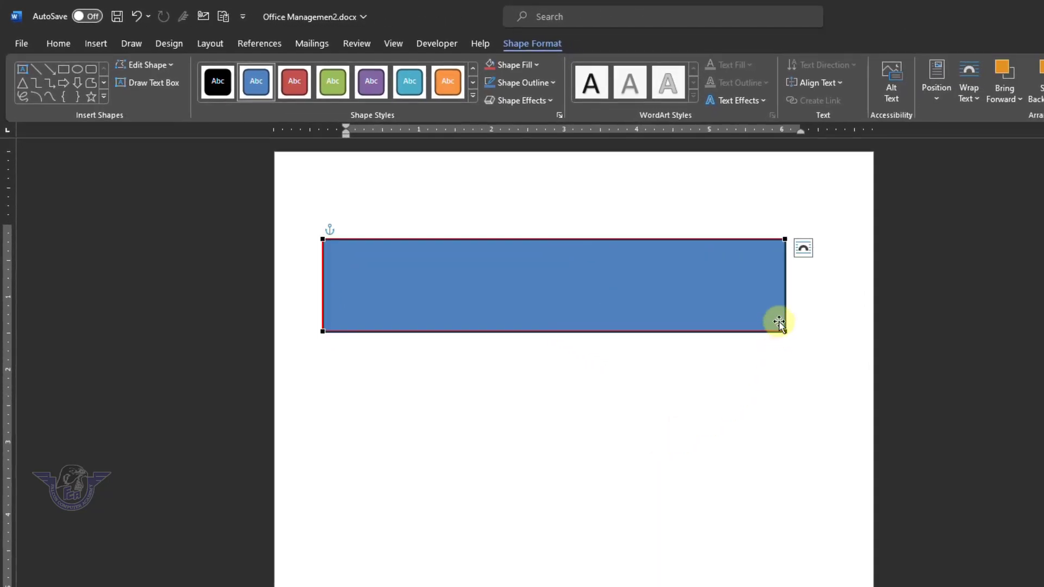
{"action": "right_click", "coordinate": [787, 331]}
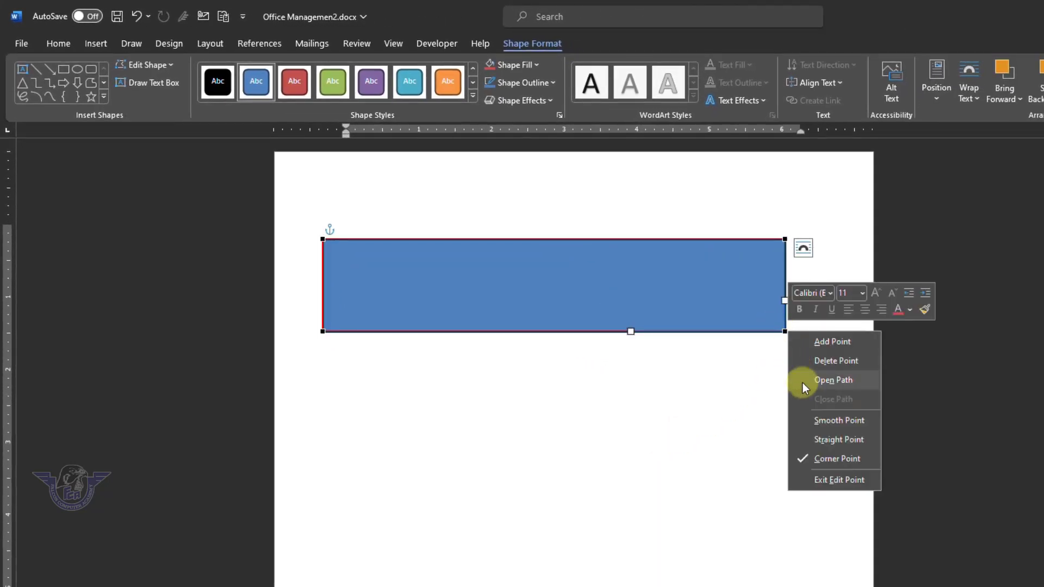
{"action": "left_click", "coordinate": [843, 365]}
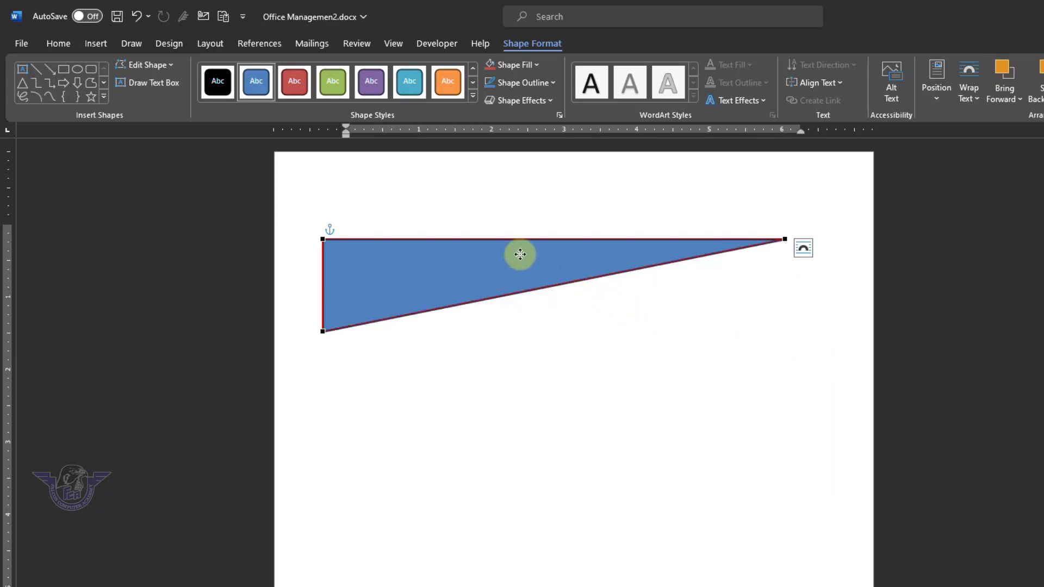
Move the triangle into the page's top-left corner and enlarge it across most of the page width.
{"action": "left_click_drag", "start_coordinate": [517, 252], "coordinate": [464, 175]}
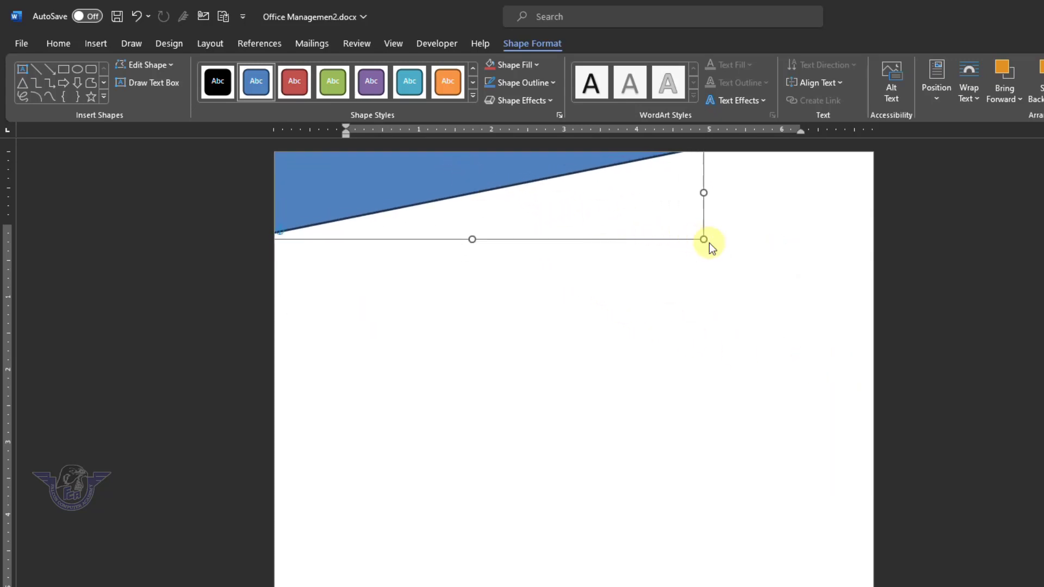
{"action": "left_click_drag", "start_coordinate": [711, 250], "coordinate": [744, 320]}
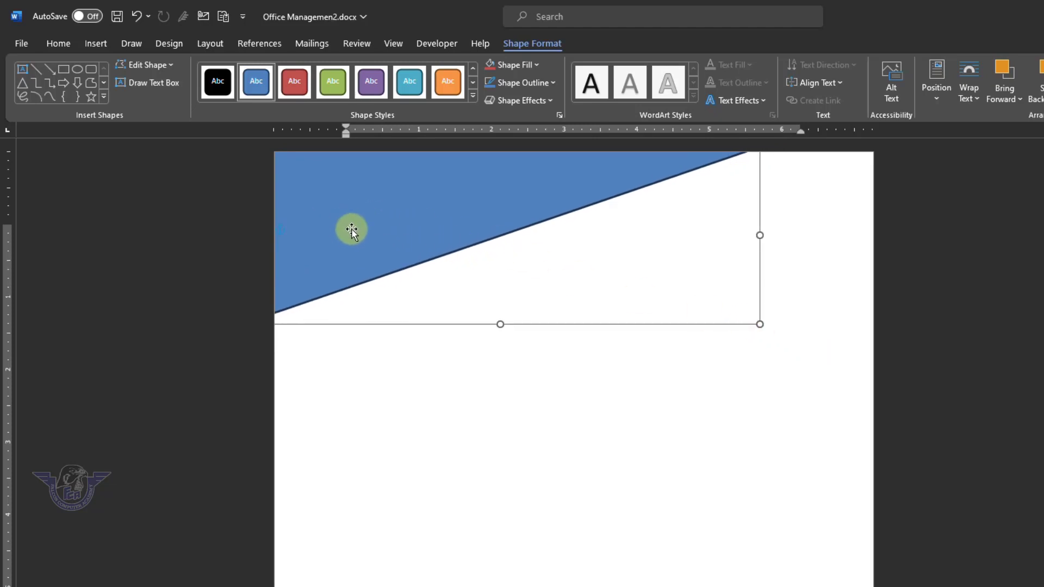
Insert the picture anyrgb.com - 2023-08-31T164056.900.png, showing hands exchanging money, from the Downloads folder.
{"action": "left_click", "coordinate": [95, 47]}
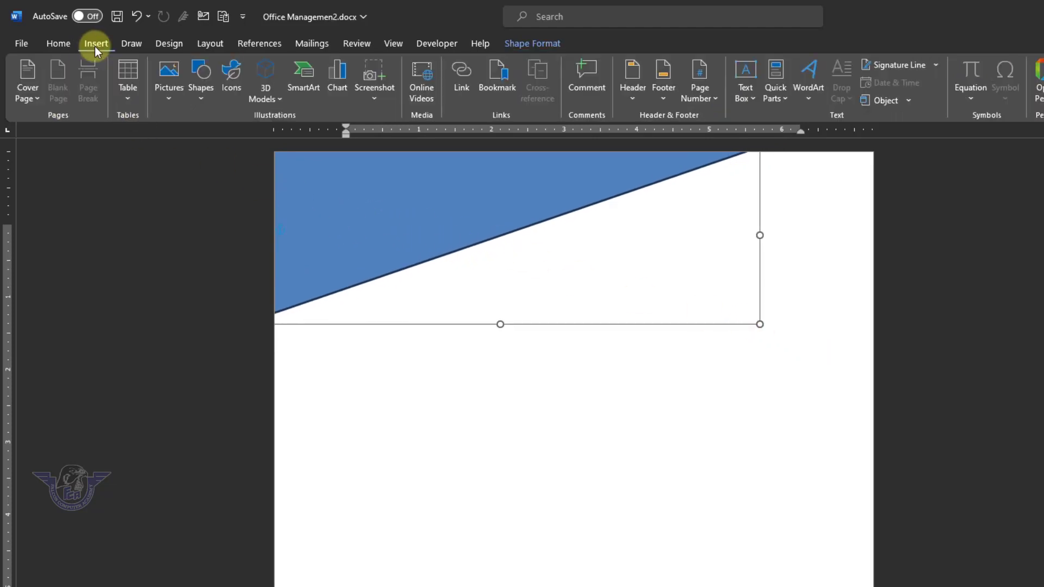
{"action": "left_click", "coordinate": [166, 73]}
{"action": "left_click", "coordinate": [189, 140]}
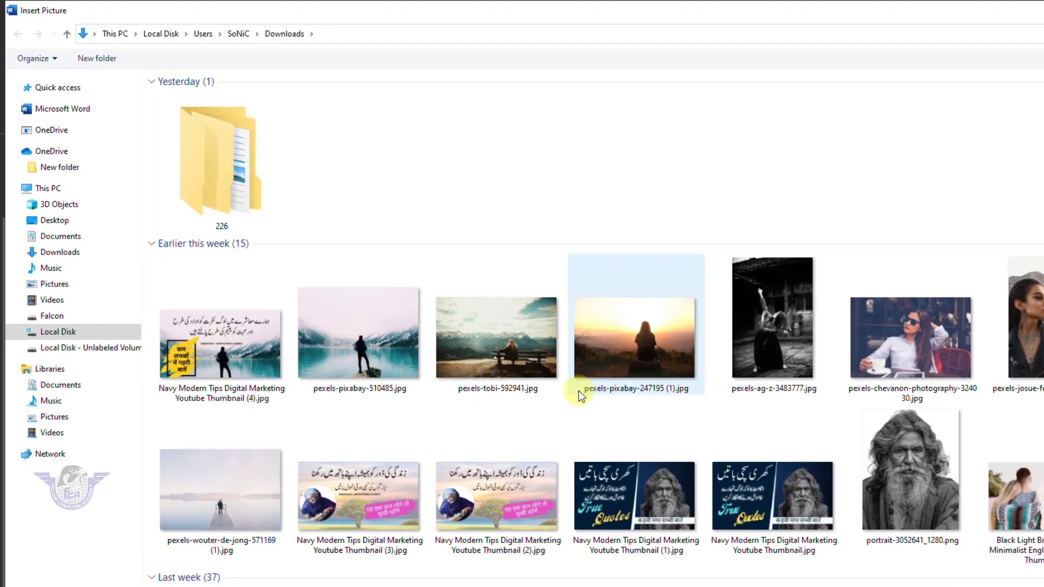
{"action": "scroll", "coordinate": [579, 390], "scroll_direction": "down", "scroll_amount": 5}
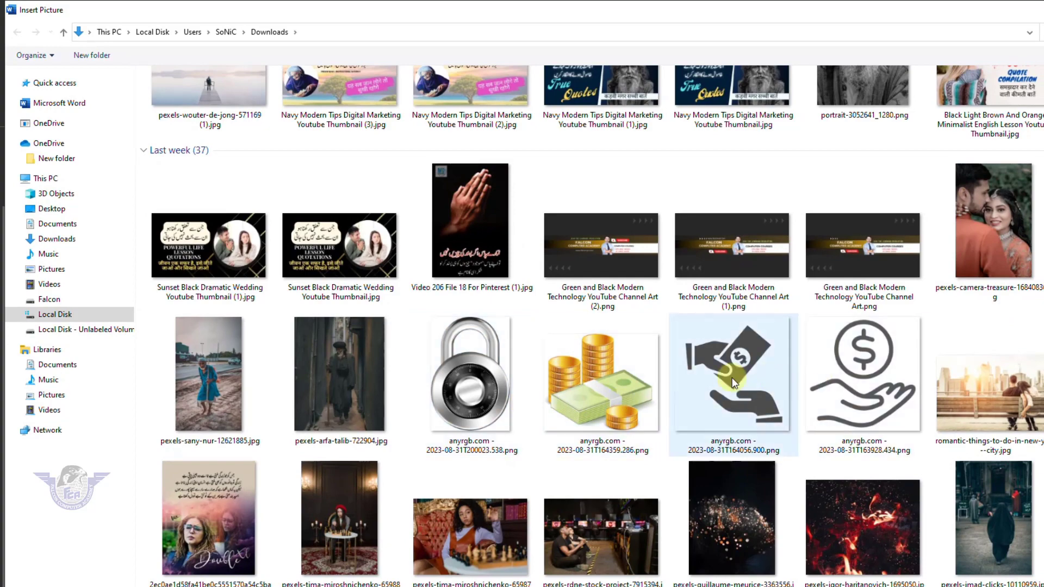
{"action": "left_click", "coordinate": [737, 356]}
{"action": "double_click", "coordinate": [736, 356]}
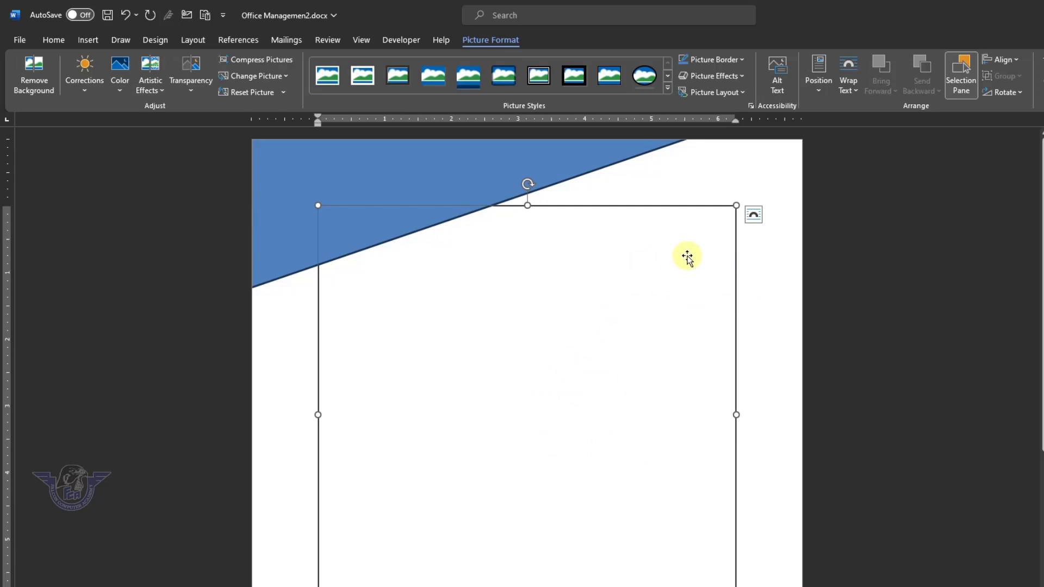
Set the hands picture to Square wrapping, shrink it to about 1.1 inches wide and move it onto the blank area below the triangle.
{"action": "left_click", "coordinate": [754, 216]}
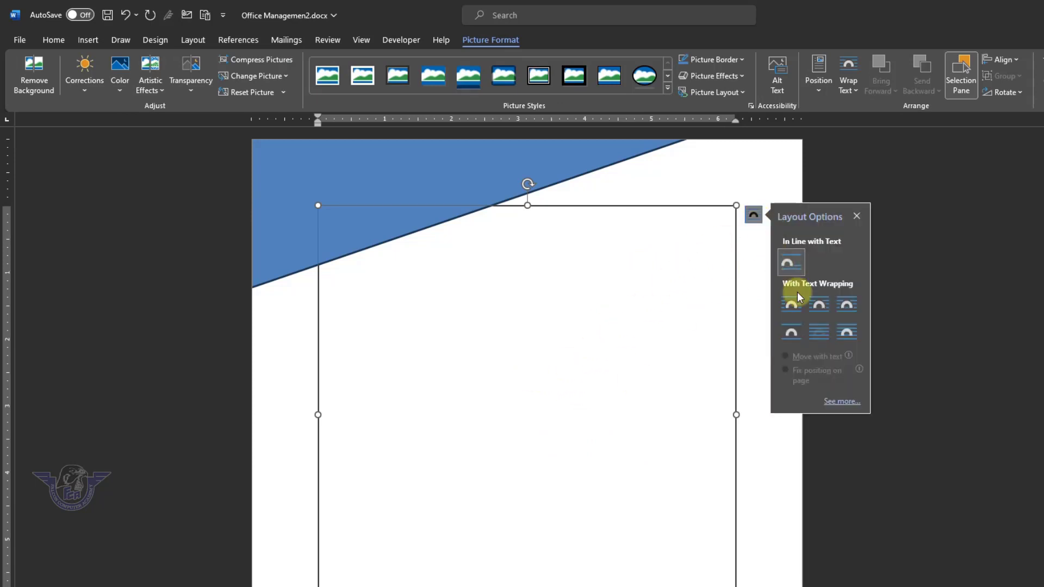
{"action": "left_click", "coordinate": [790, 307]}
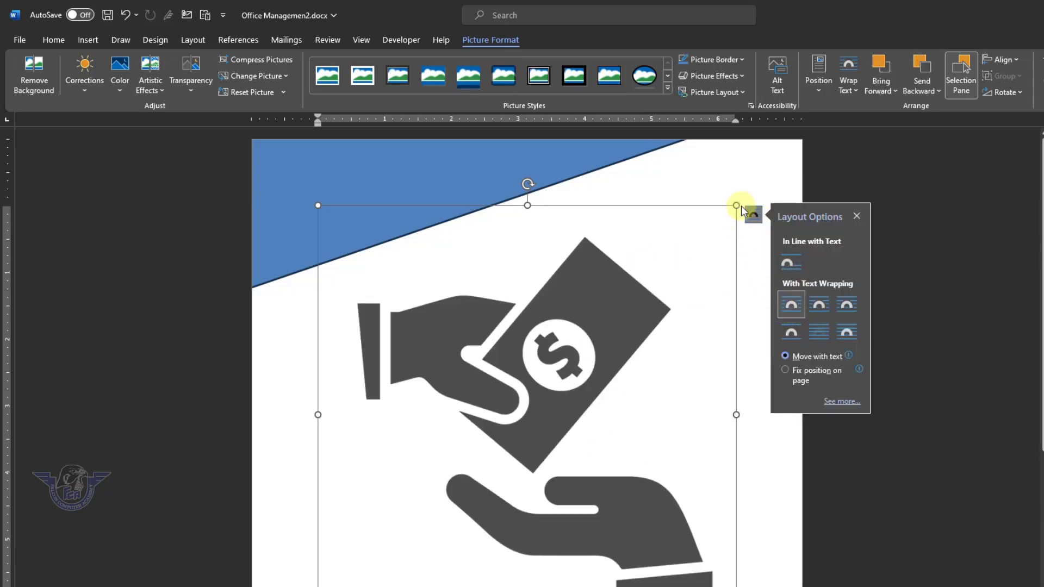
{"action": "left_click_drag", "start_coordinate": [743, 211], "coordinate": [318, 184]}
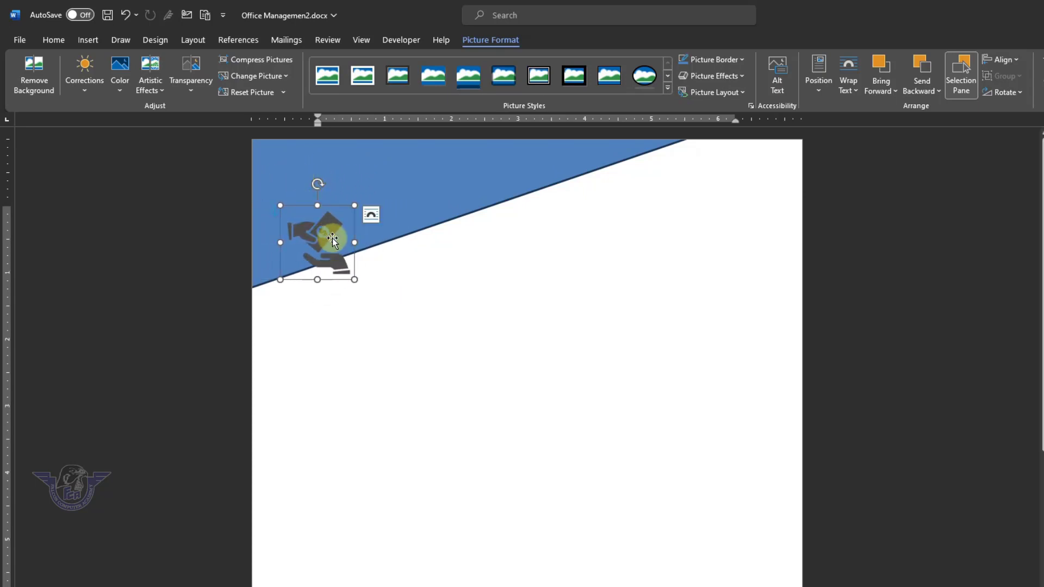
{"action": "left_click_drag", "start_coordinate": [331, 235], "coordinate": [474, 384]}
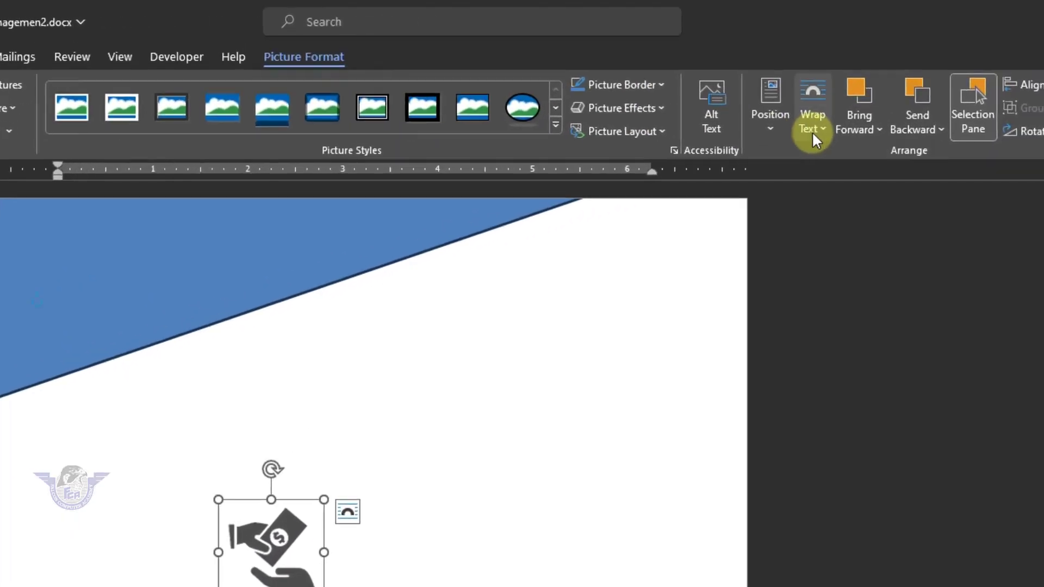
Set the hands picture's wrapping to In Front of Text and place it over the triangle in the page's top-left corner.
{"action": "left_click", "coordinate": [824, 129]}
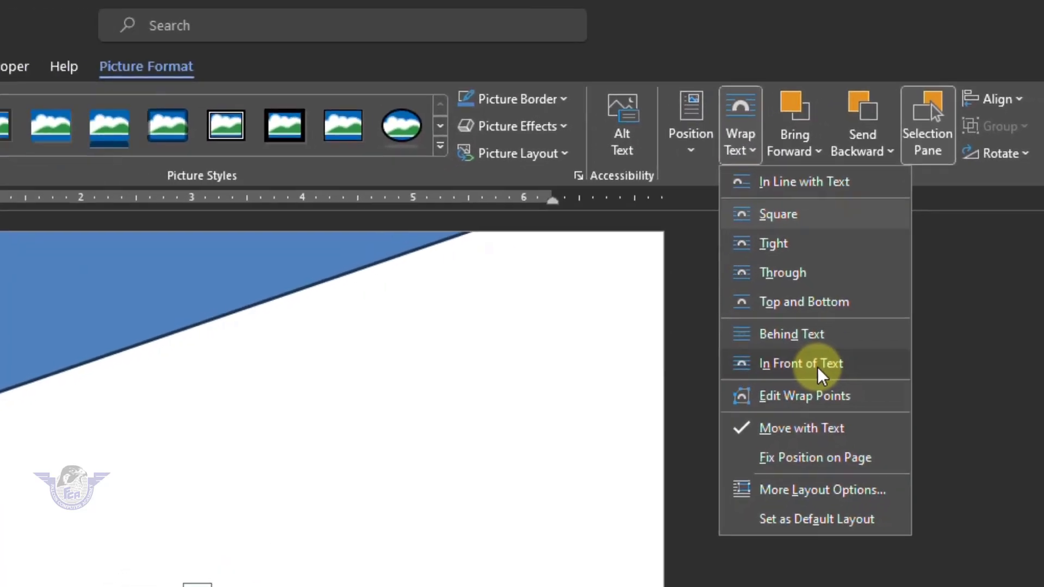
{"action": "left_click", "coordinate": [817, 367]}
{"action": "left_click_drag", "start_coordinate": [385, 466], "coordinate": [195, 225]}
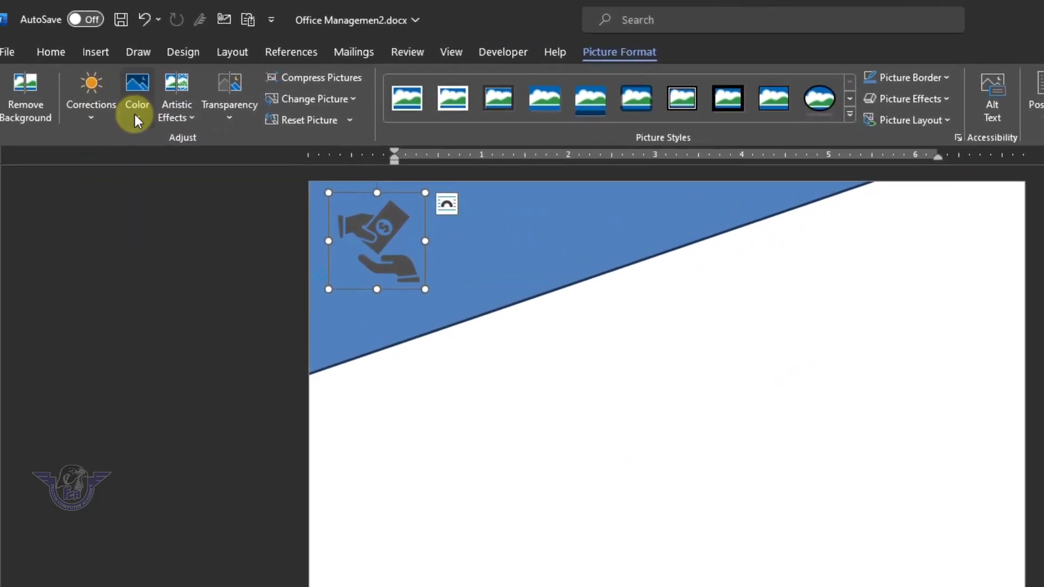
Recolor the hands picture with the light orange variation and reapply the In Front of Text wrapping.
{"action": "left_click", "coordinate": [135, 111]}
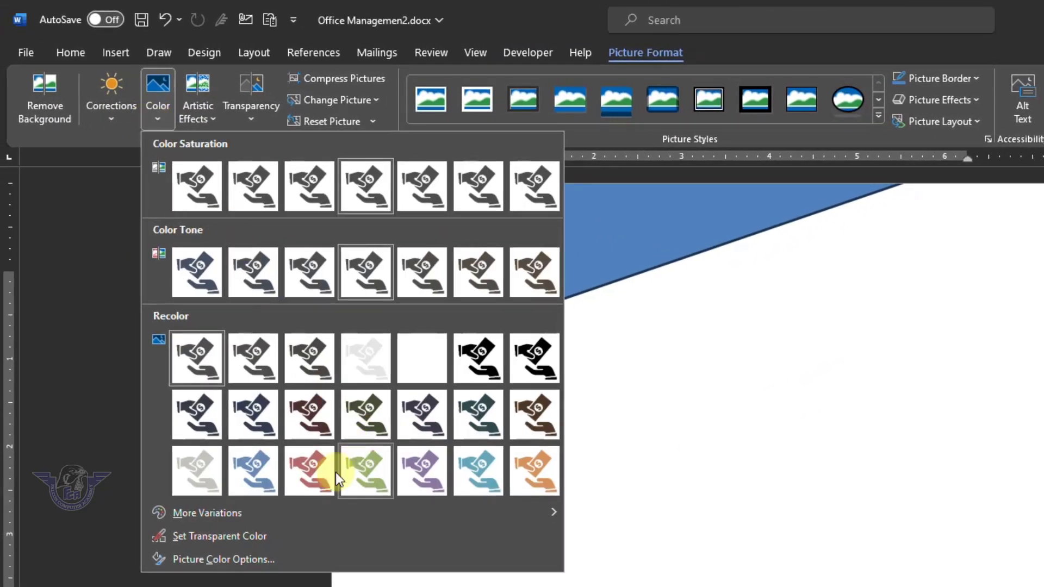
{"action": "left_click", "coordinate": [533, 473]}
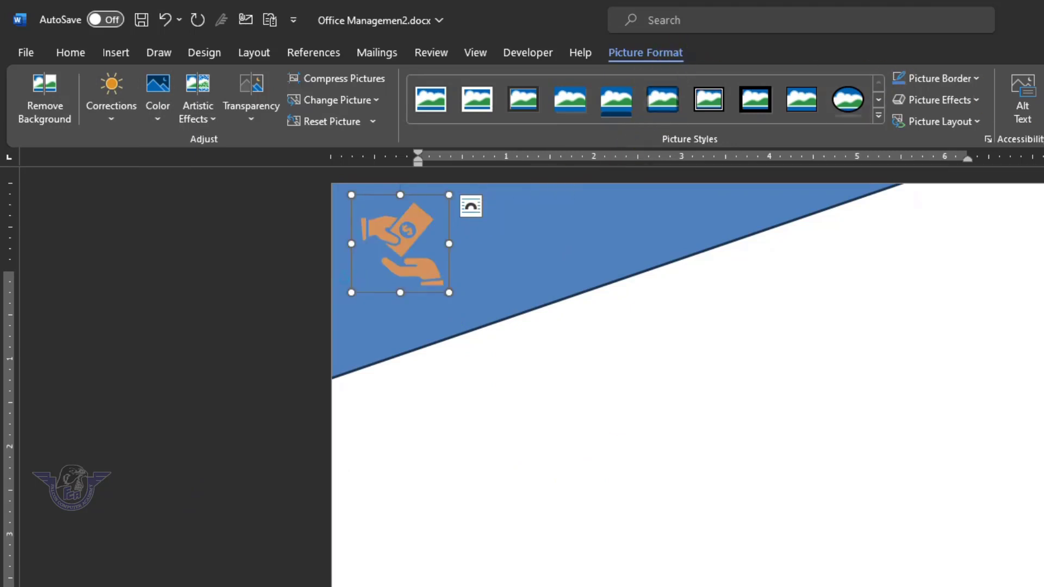
{"action": "left_click", "coordinate": [901, 115]}
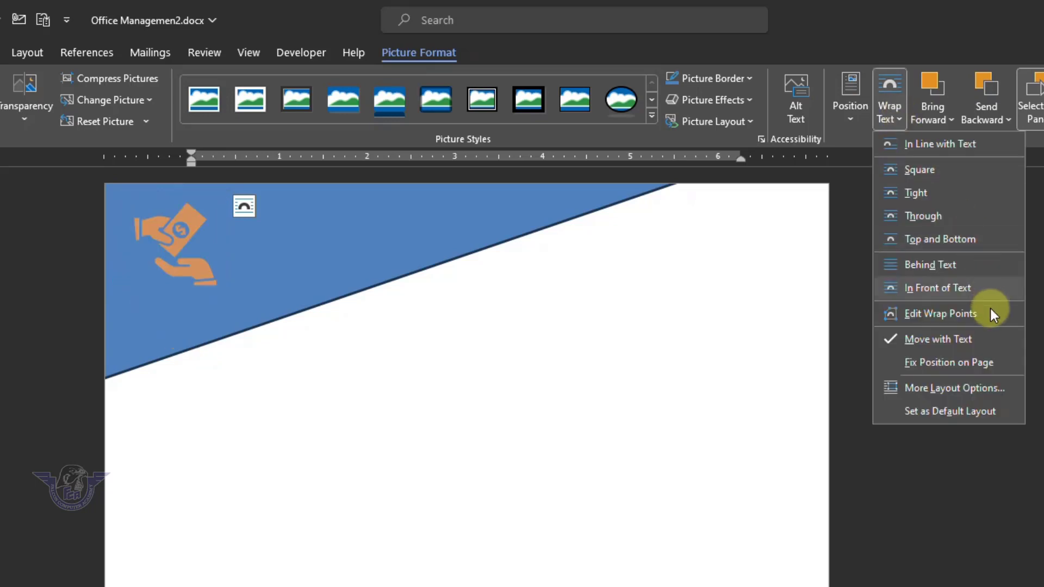
{"action": "left_click", "coordinate": [954, 290]}
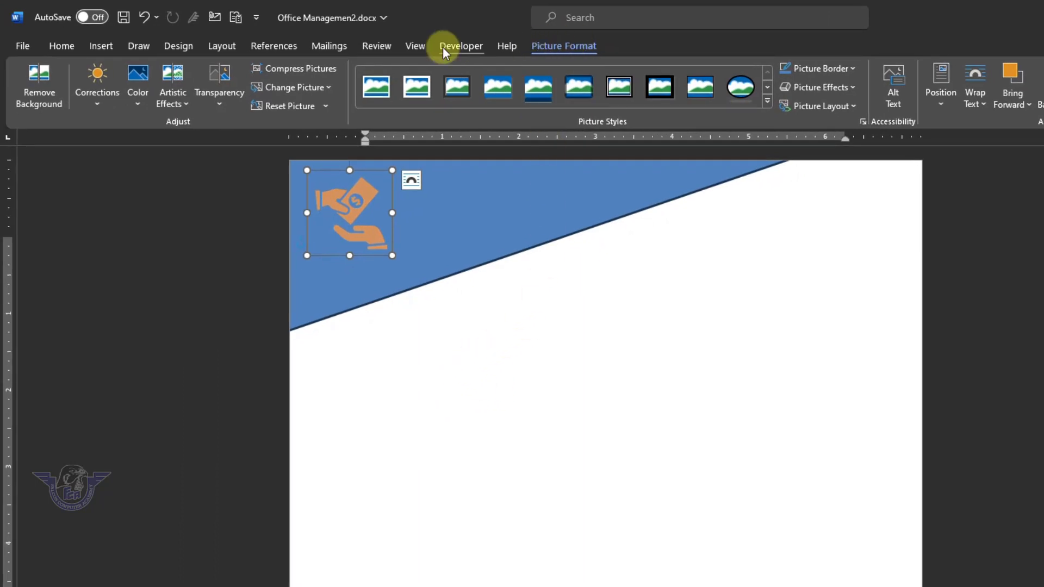
Display the References commands, and collapse and restore the ribbon twice.
{"action": "left_click", "coordinate": [277, 47]}
{"action": "double_click", "coordinate": [278, 45]}
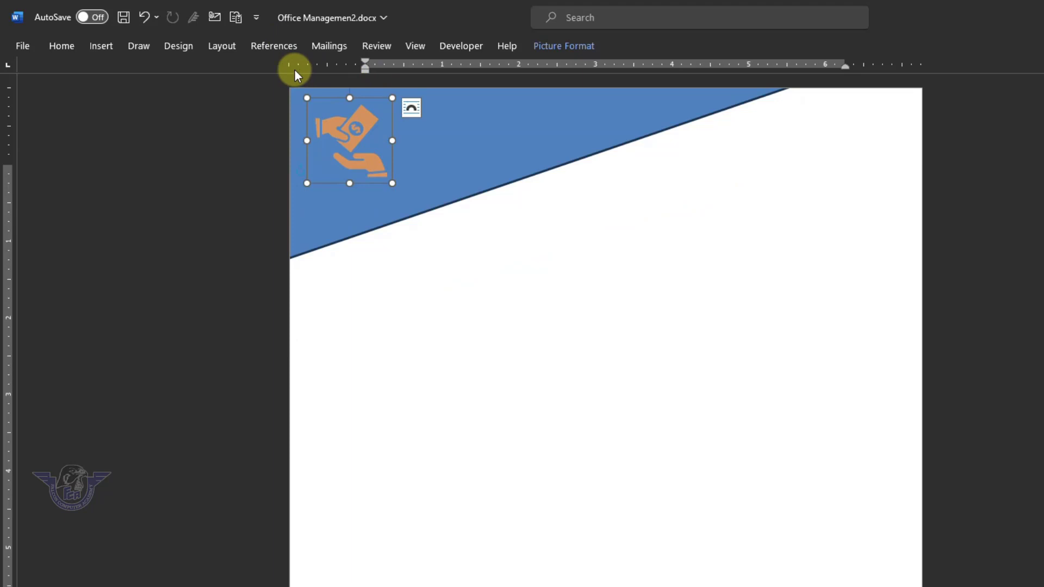
{"action": "double_click", "coordinate": [287, 46]}
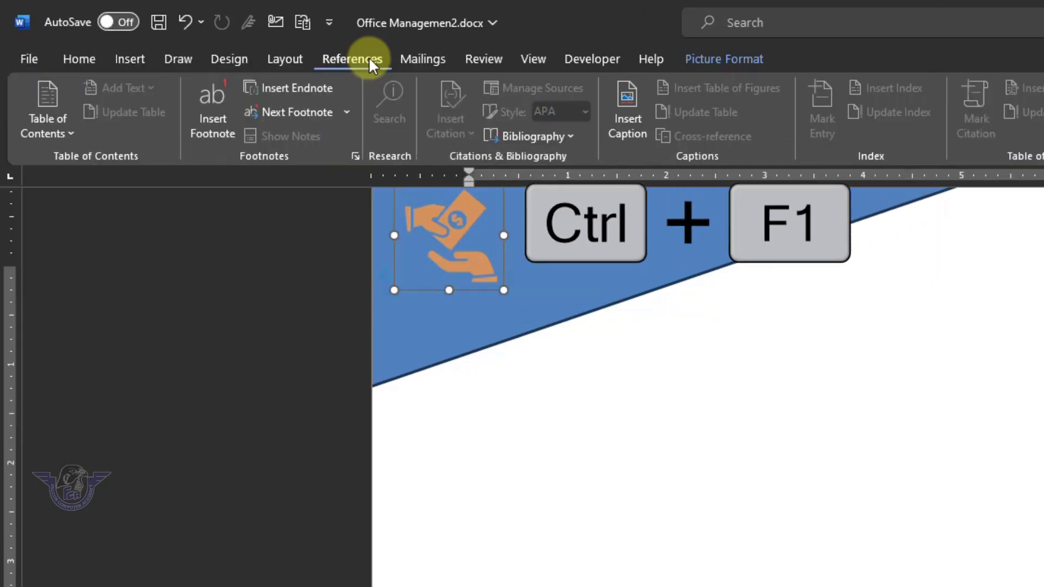
{"action": "key", "text": "ctrl+F1"}
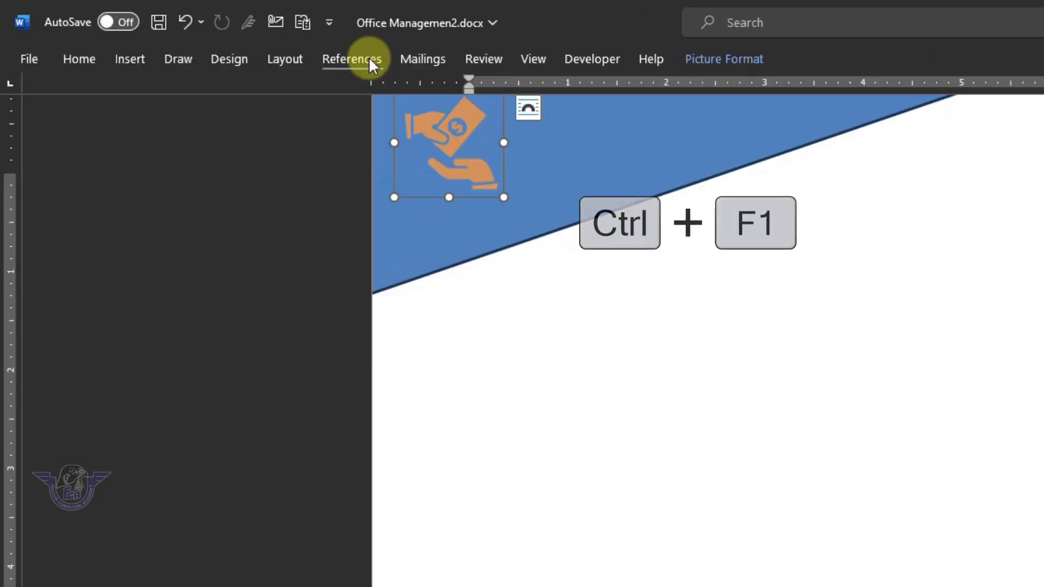
{"action": "key", "text": "ctrl+F1"}
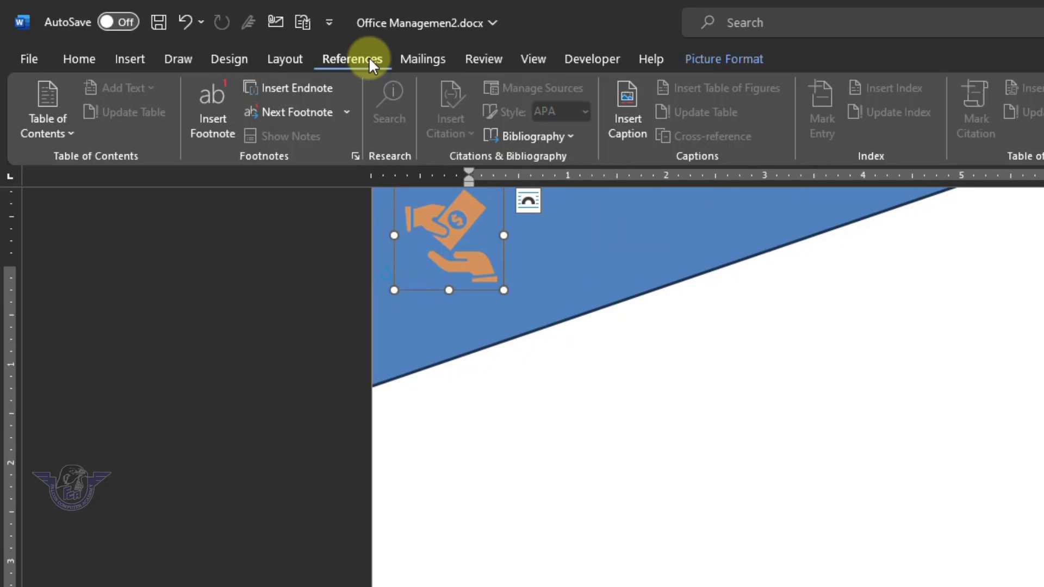
Display the Layout commands, and hide and show the ribbon two more times.
{"action": "left_click", "coordinate": [282, 61]}
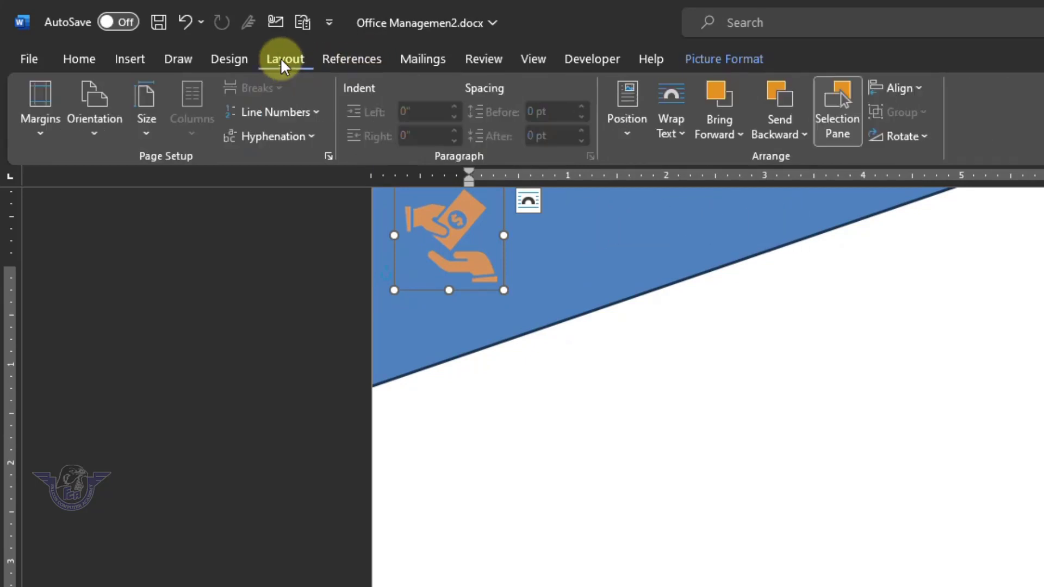
{"action": "double_click", "coordinate": [282, 58]}
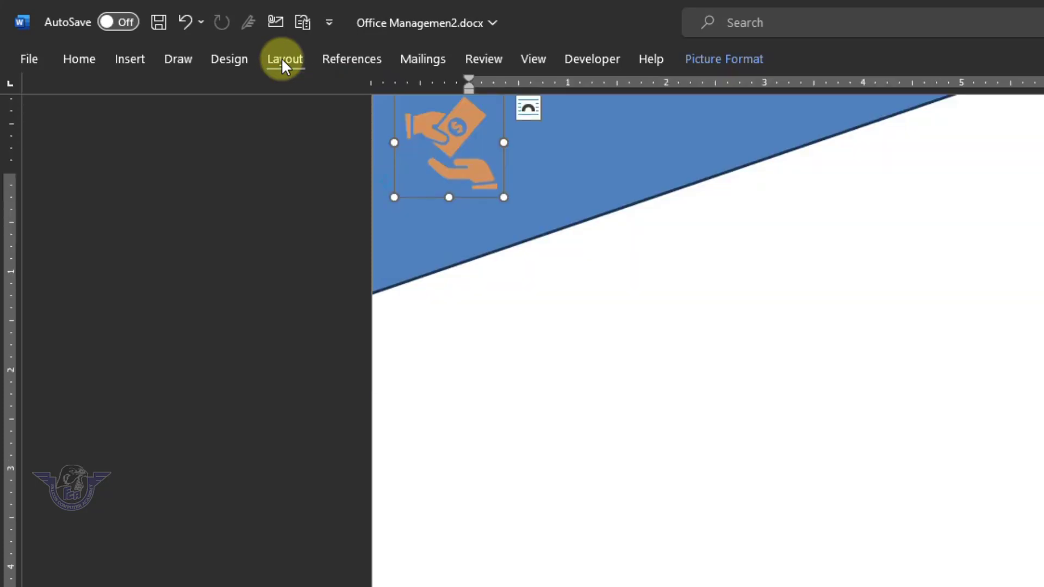
{"action": "double_click", "coordinate": [282, 59]}
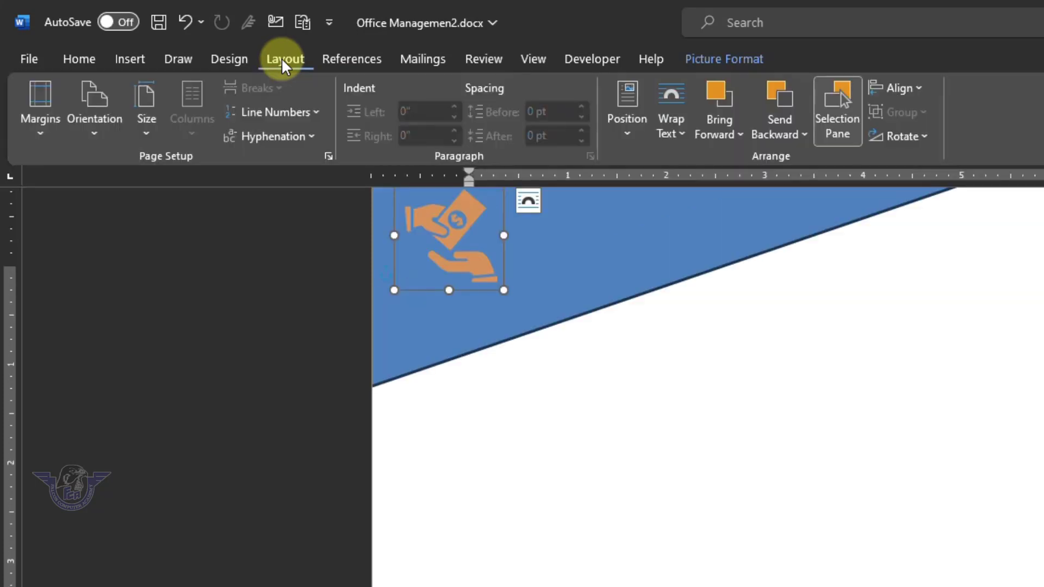
{"action": "double_click", "coordinate": [281, 58]}
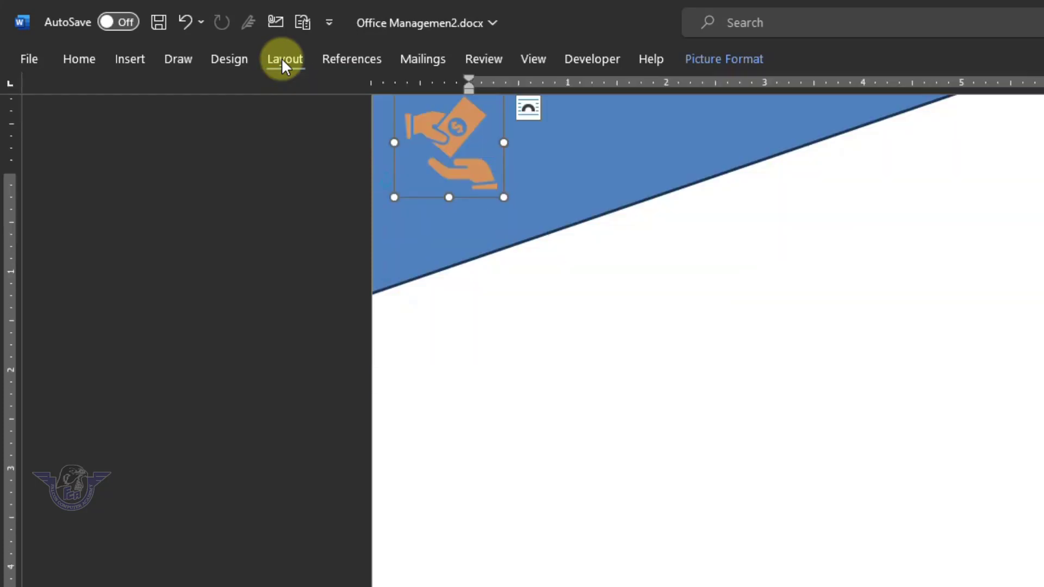
{"action": "double_click", "coordinate": [282, 59]}
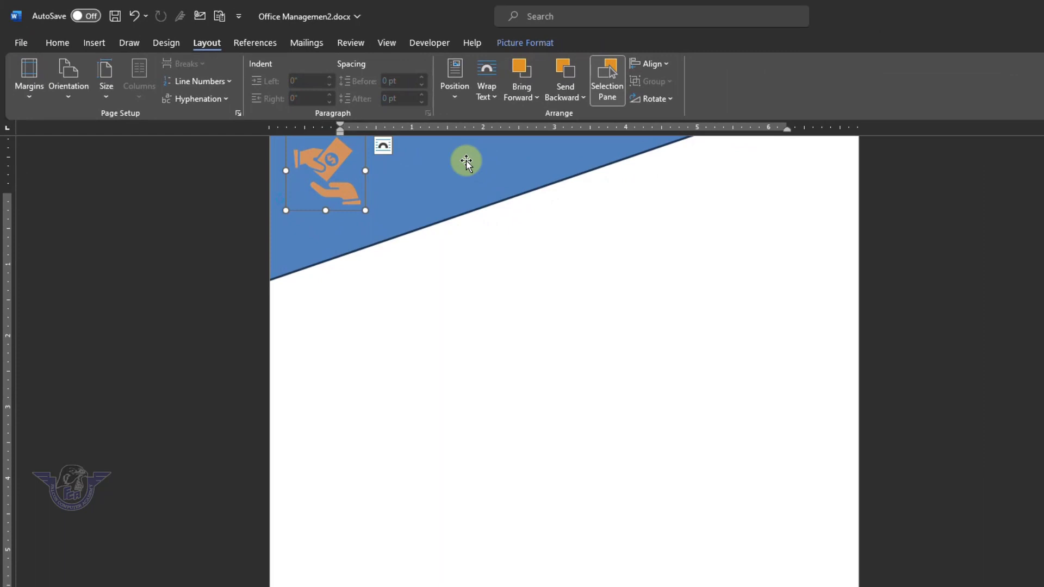
Create two new blank documents, one after the other.
{"action": "left_click", "coordinate": [27, 47]}
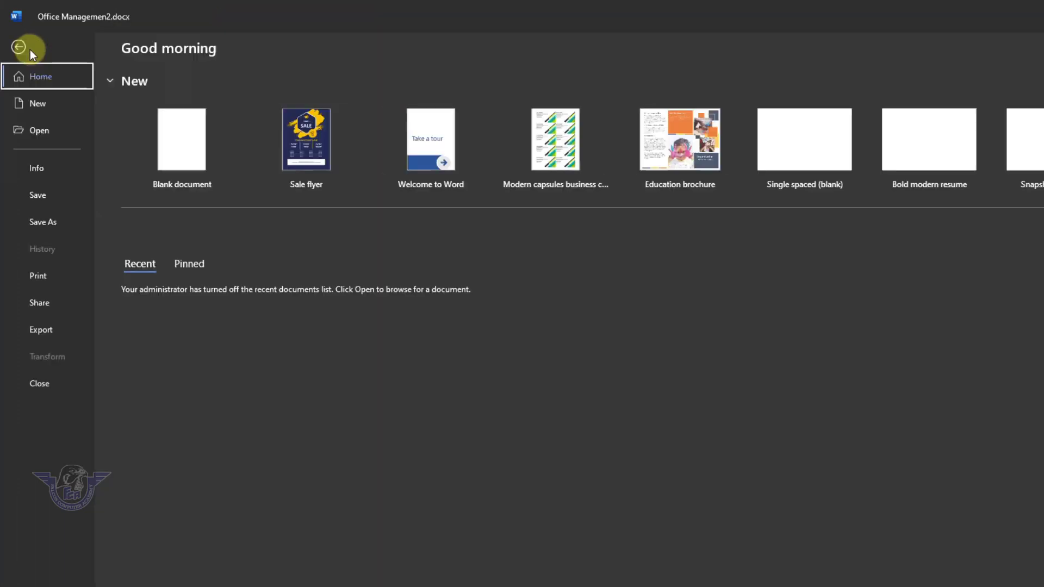
{"action": "left_click", "coordinate": [40, 106]}
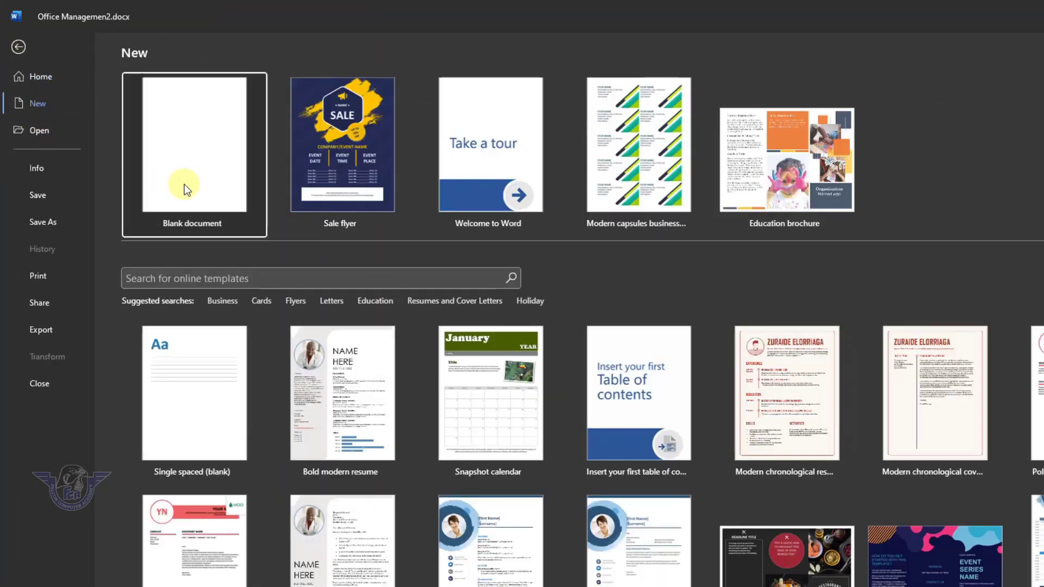
{"action": "left_click", "coordinate": [186, 189]}
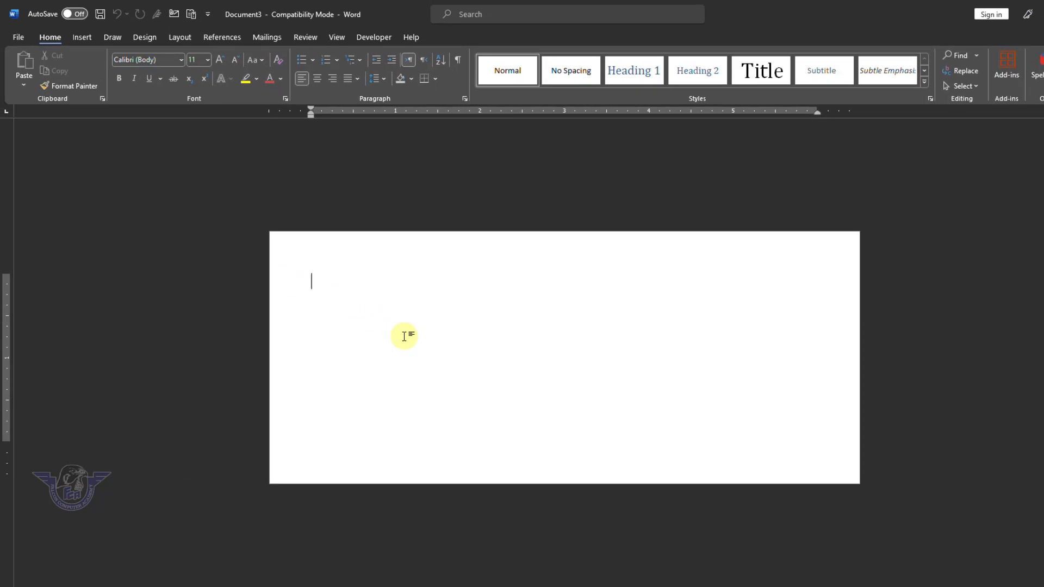
{"action": "left_click", "coordinate": [18, 38]}
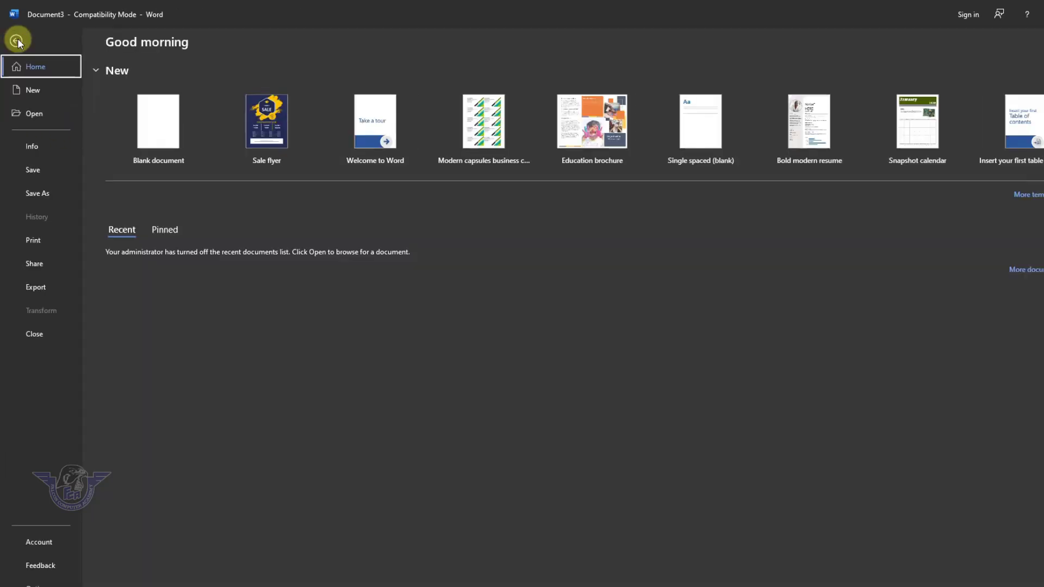
{"action": "left_click", "coordinate": [33, 91]}
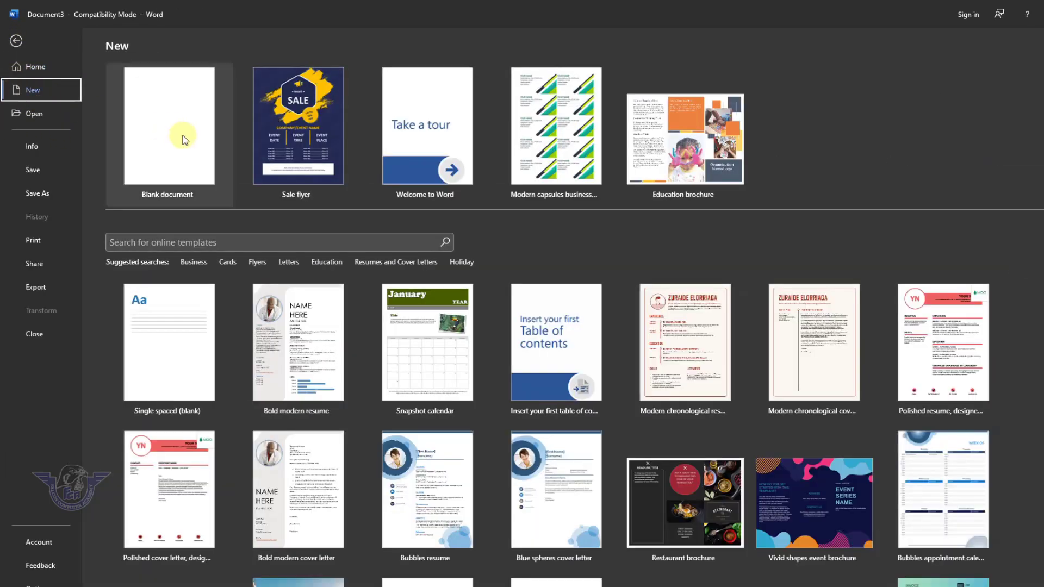
{"action": "left_click", "coordinate": [184, 142]}
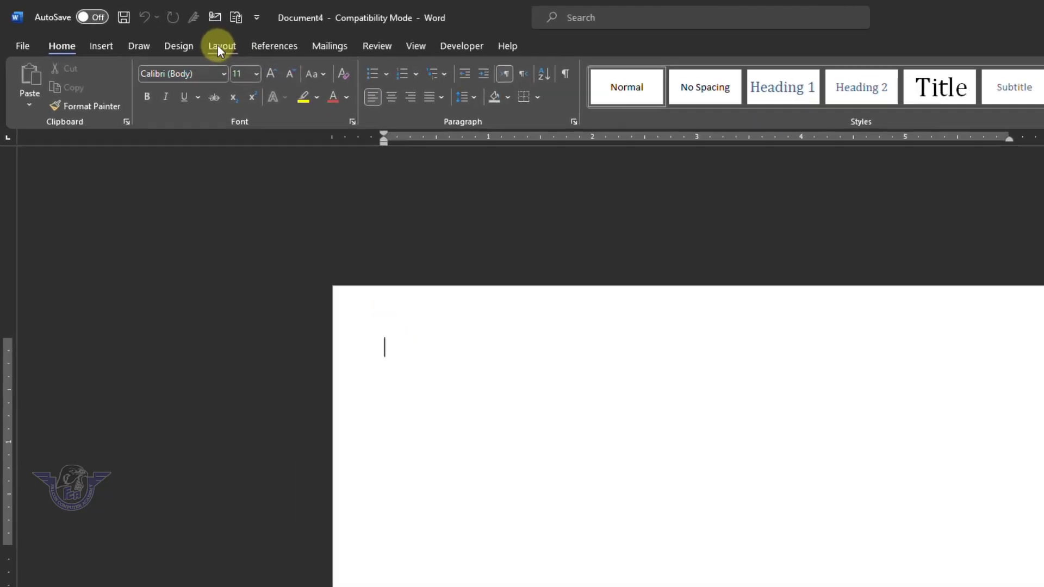
Set up the new document's page as A4 in portrait orientation with Normal 1-inch margins.
{"action": "left_click", "coordinate": [175, 37]}
{"action": "left_click", "coordinate": [158, 146]}
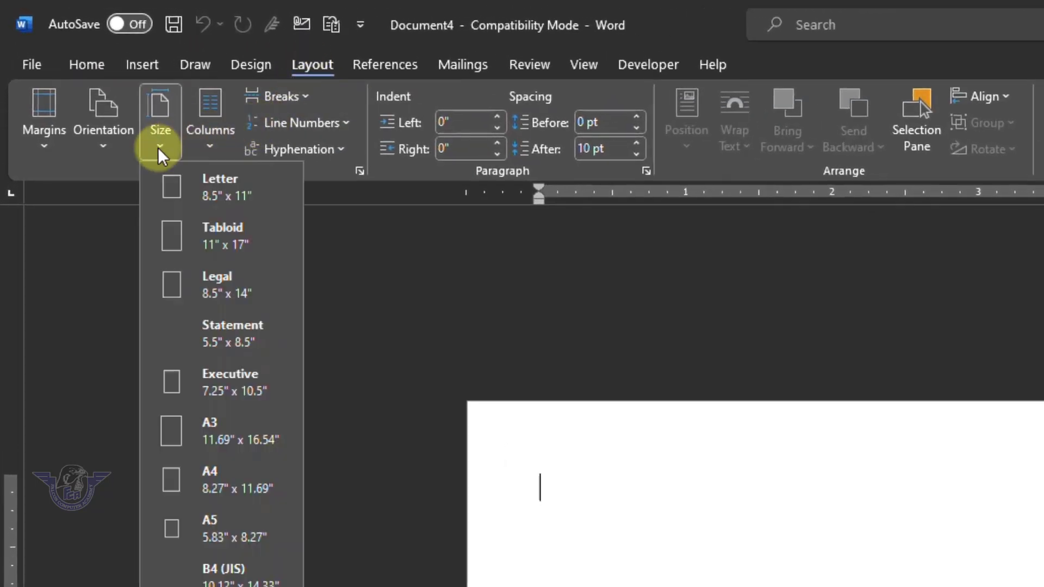
{"action": "left_click", "coordinate": [235, 481]}
{"action": "left_click", "coordinate": [108, 144]}
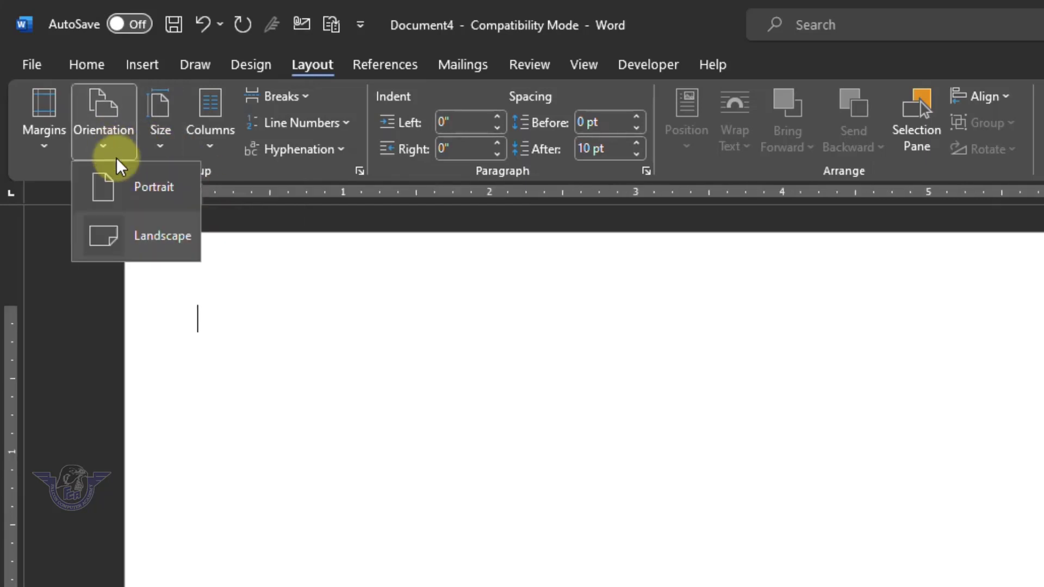
{"action": "left_click", "coordinate": [143, 196]}
{"action": "left_click", "coordinate": [53, 144]}
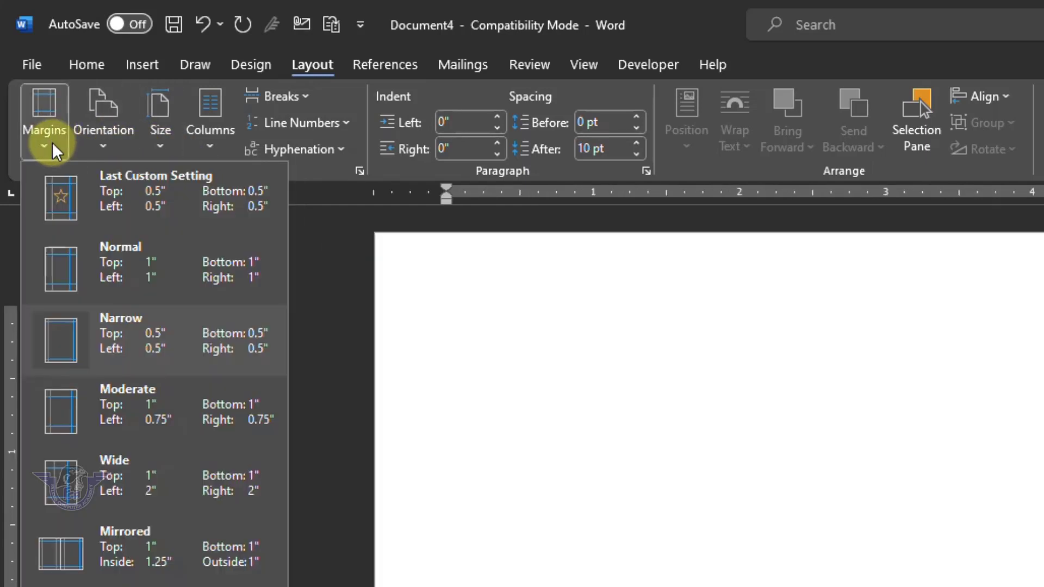
{"action": "left_click", "coordinate": [121, 272]}
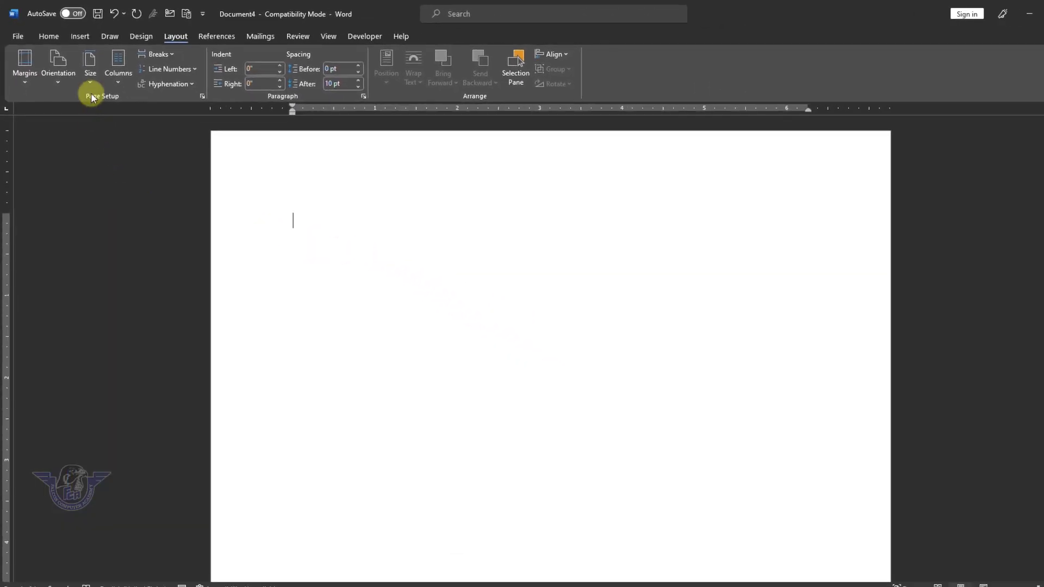
Set the A4 page setup for the whole document as the default for all new documents based on the Normal template.
{"action": "left_click", "coordinate": [91, 76]}
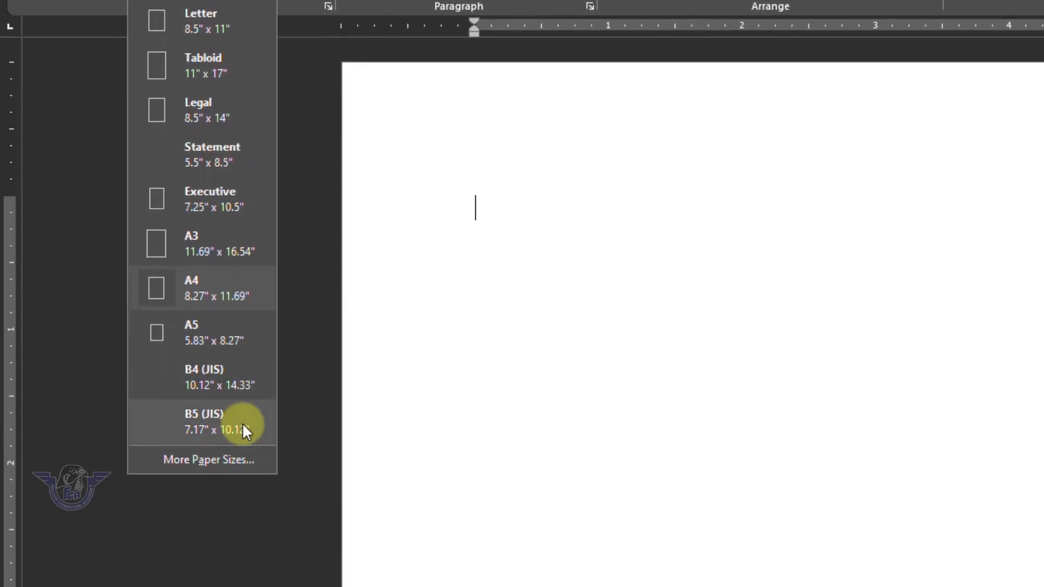
{"action": "left_click", "coordinate": [240, 459]}
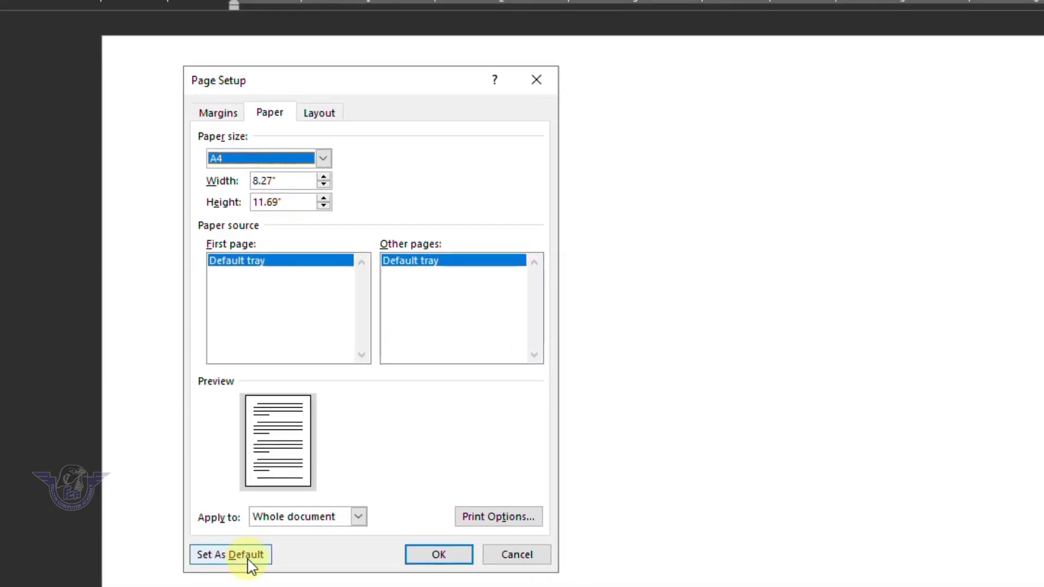
{"action": "left_click", "coordinate": [247, 560]}
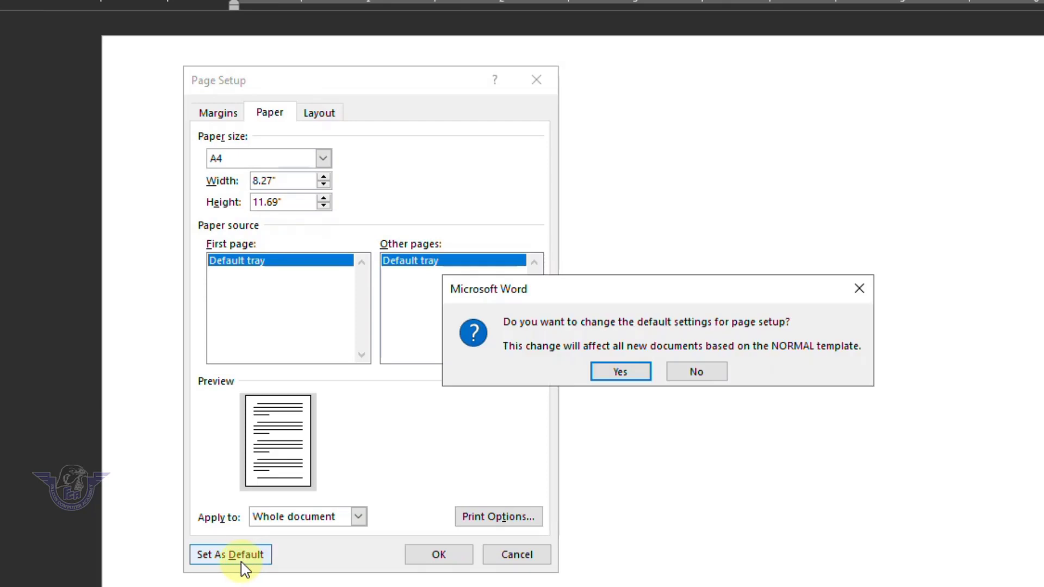
{"action": "left_click", "coordinate": [631, 375]}
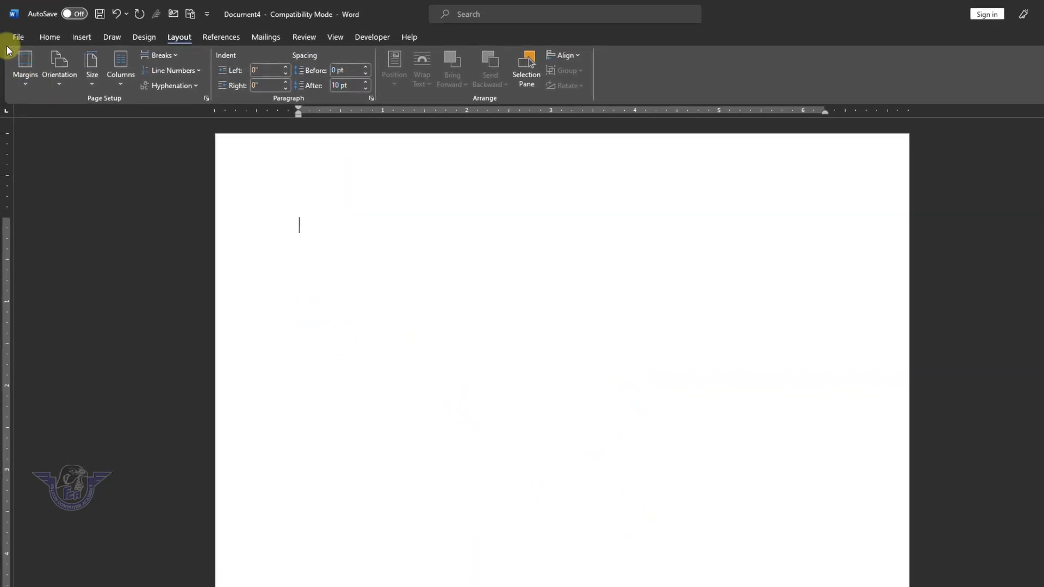
Create a new blank document.
{"action": "left_click", "coordinate": [24, 35]}
{"action": "left_click", "coordinate": [37, 93]}
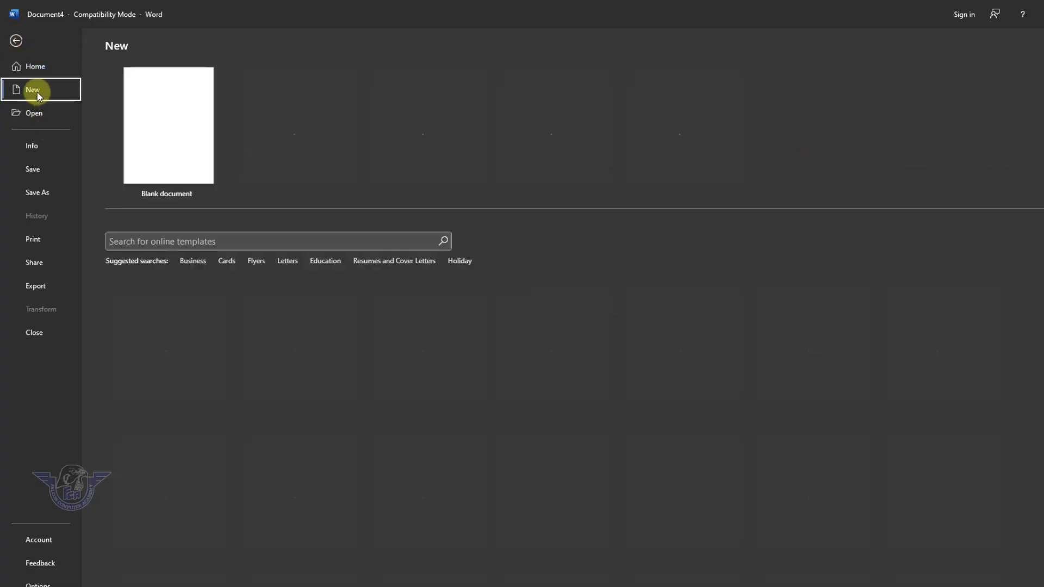
{"action": "left_click", "coordinate": [156, 156]}
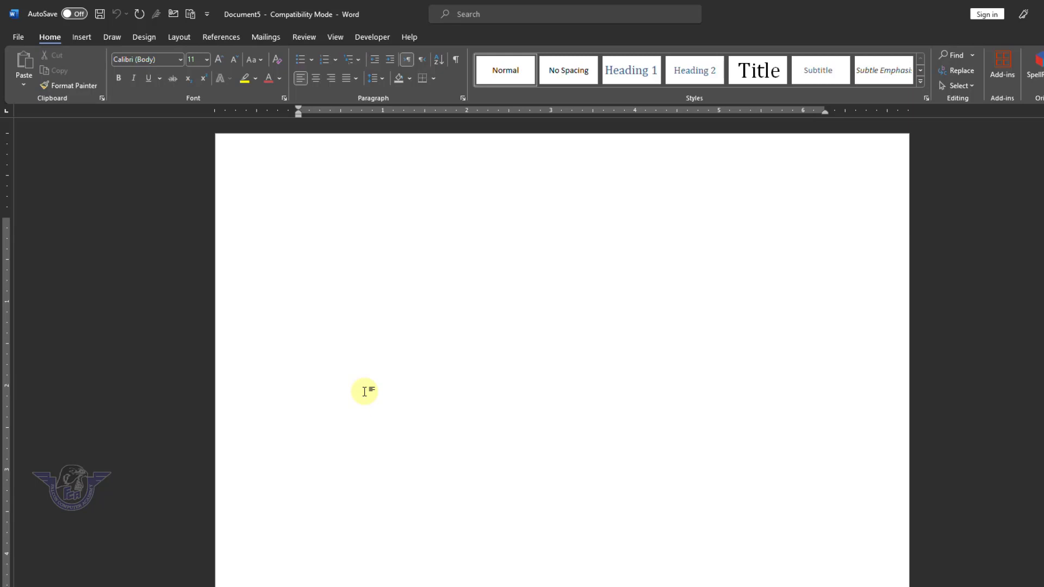
Change the advanced display option for measurement units to Centimeters.
{"action": "left_click", "coordinate": [180, 37]}
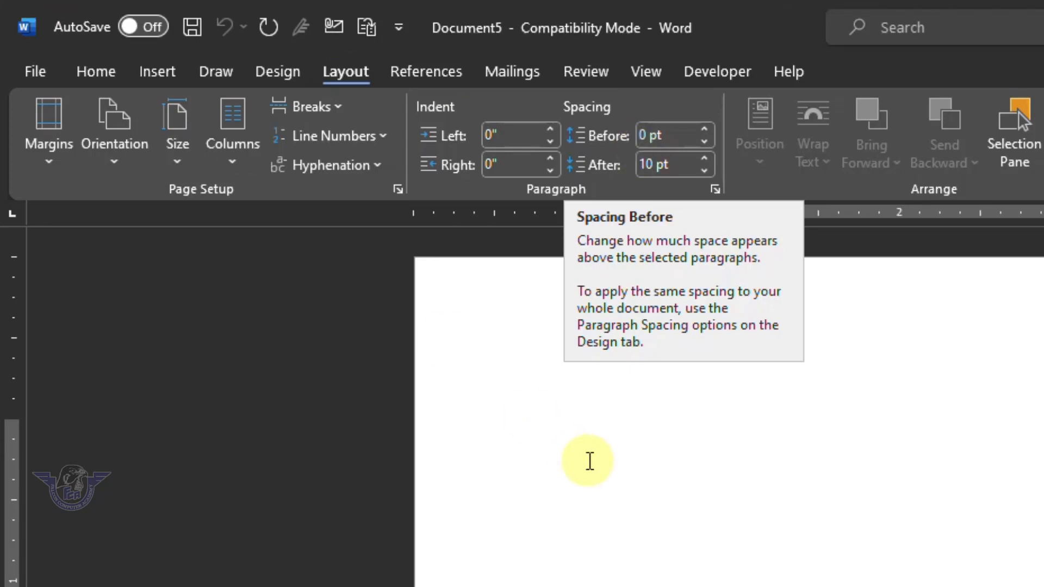
{"action": "left_click", "coordinate": [42, 71]}
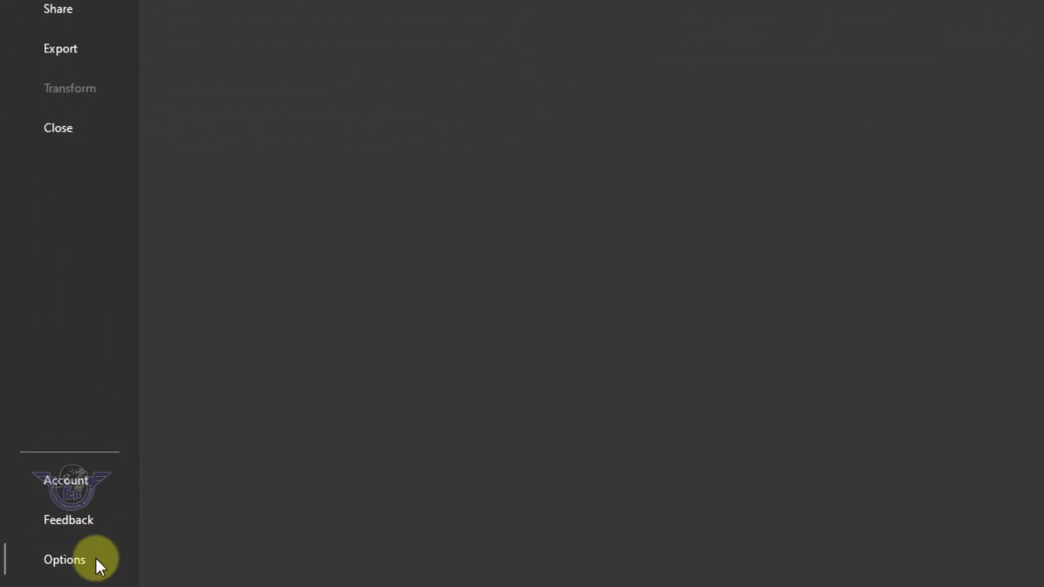
{"action": "left_click", "coordinate": [96, 559]}
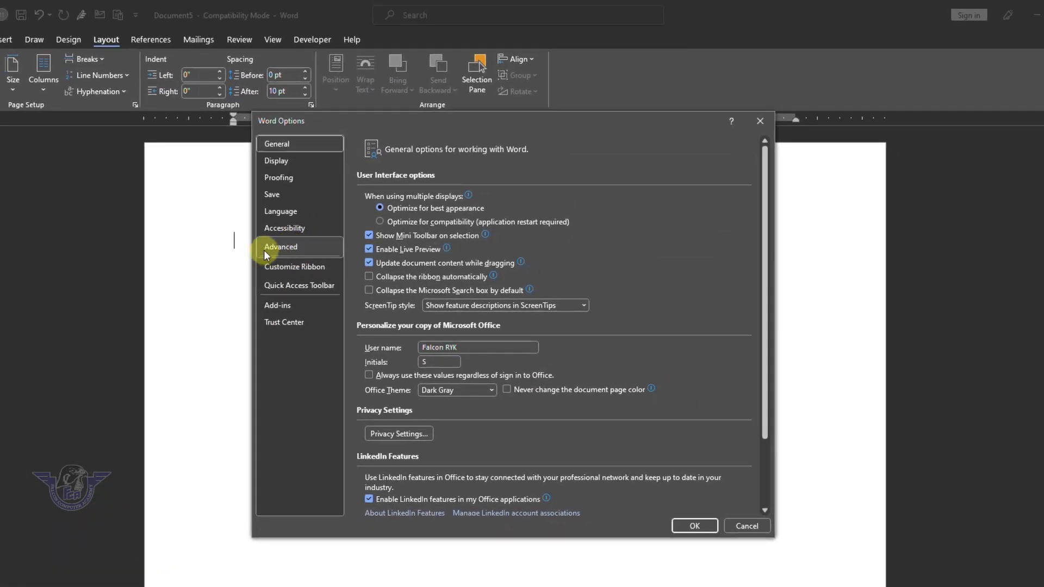
{"action": "left_click", "coordinate": [266, 253]}
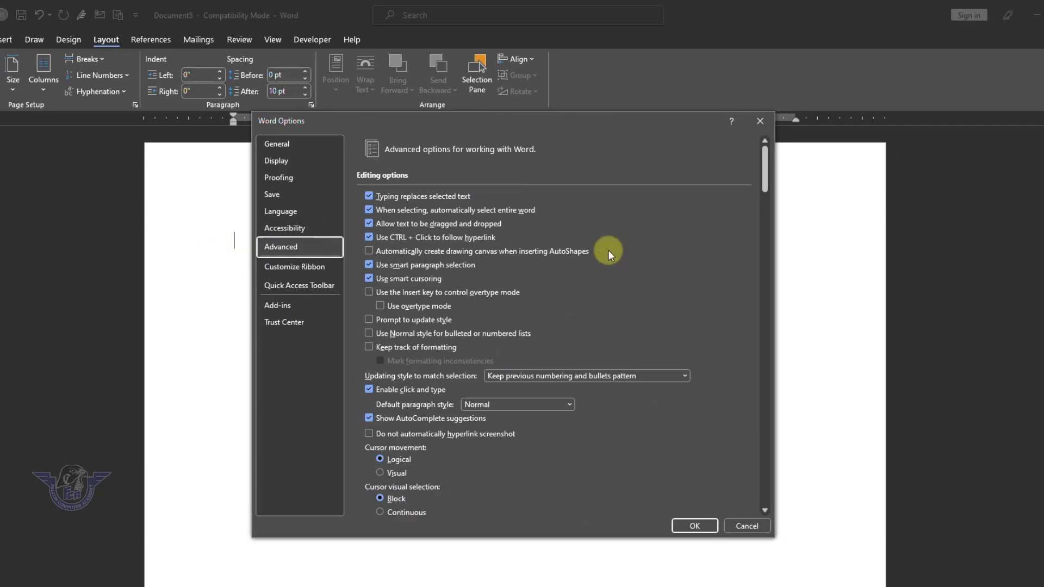
{"action": "left_click_drag", "start_coordinate": [762, 174], "coordinate": [770, 232]}
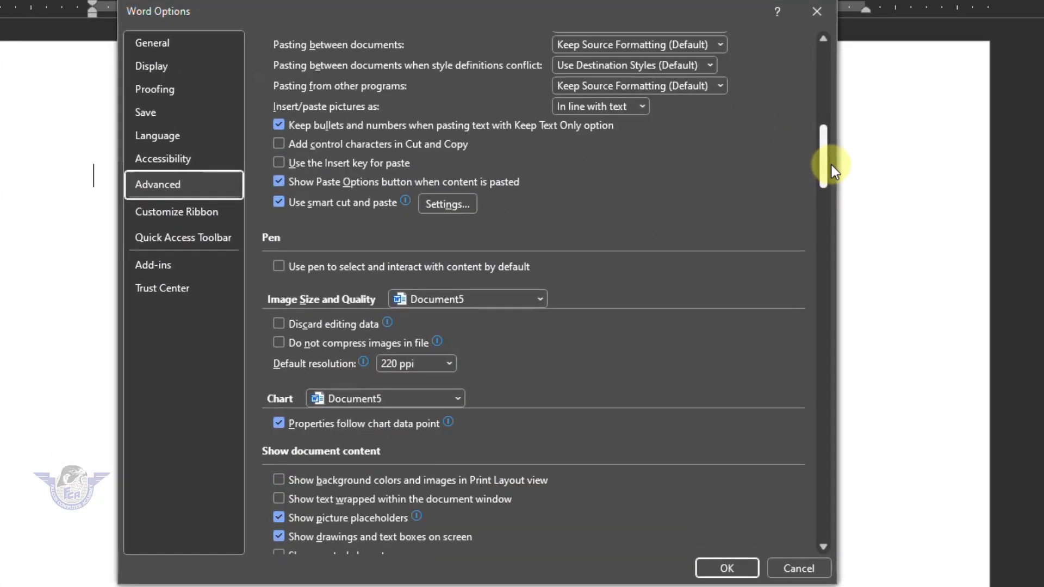
{"action": "left_click_drag", "start_coordinate": [831, 165], "coordinate": [834, 233]}
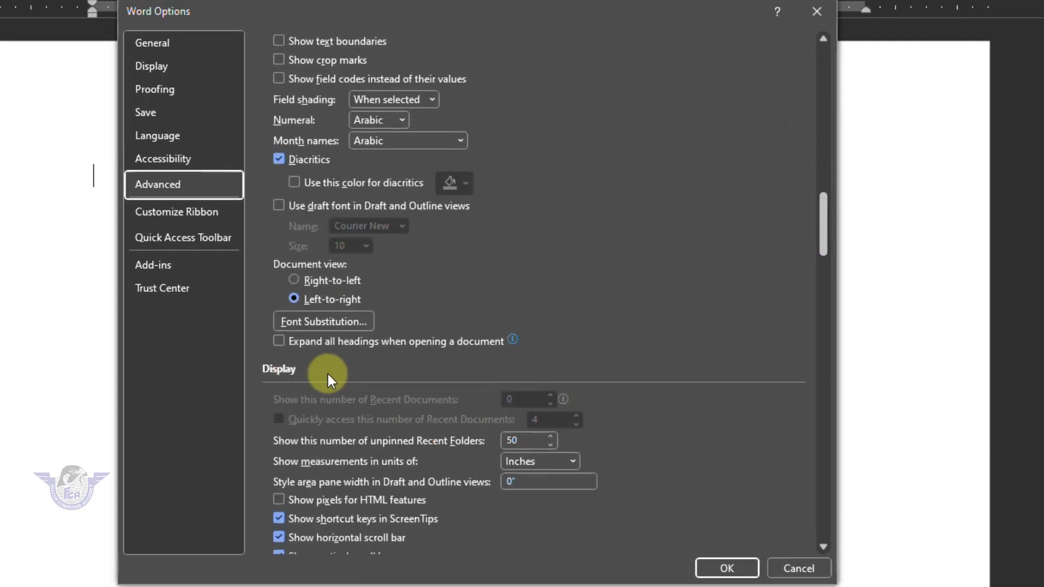
{"action": "left_click", "coordinate": [558, 460]}
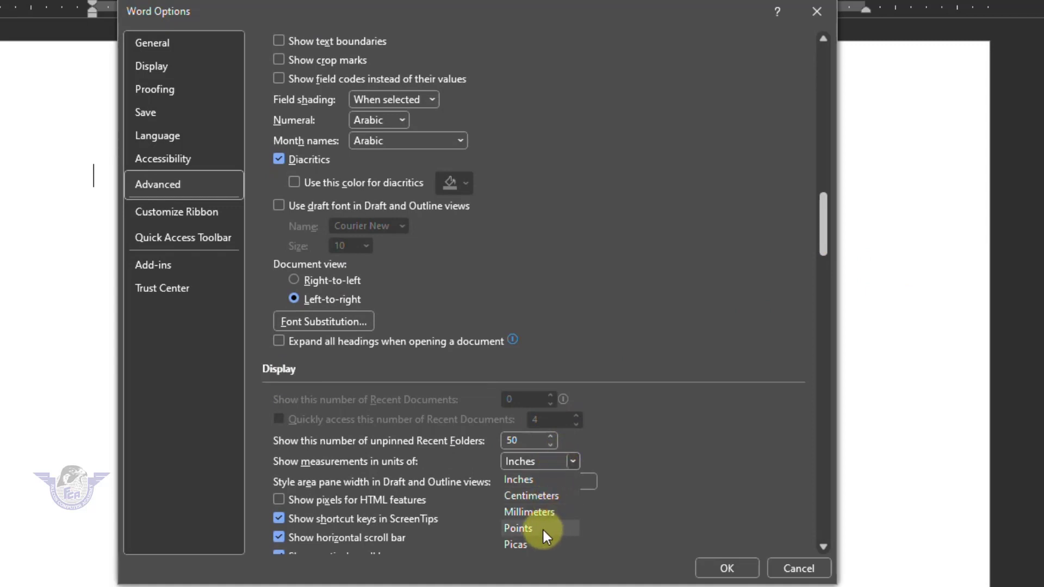
{"action": "left_click", "coordinate": [548, 496]}
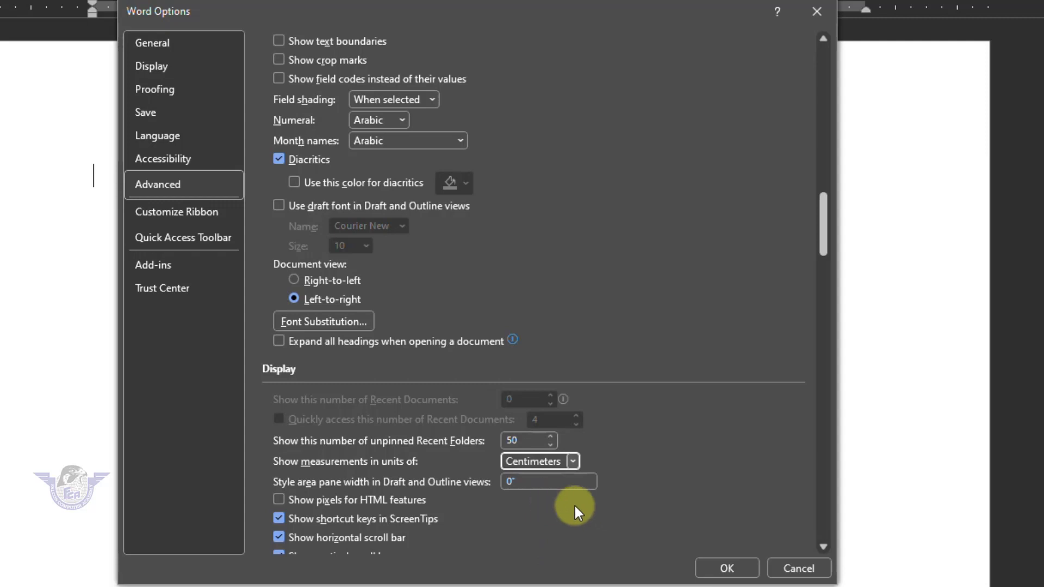
{"action": "left_click", "coordinate": [712, 568]}
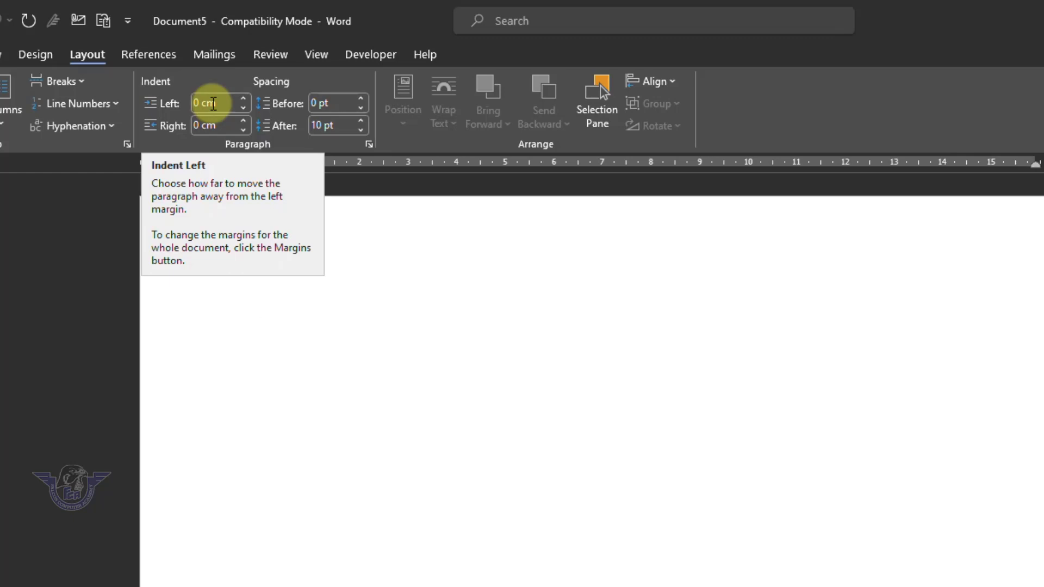
Set the measurement units back to Inches in the advanced display options.
{"action": "left_click", "coordinate": [36, 51]}
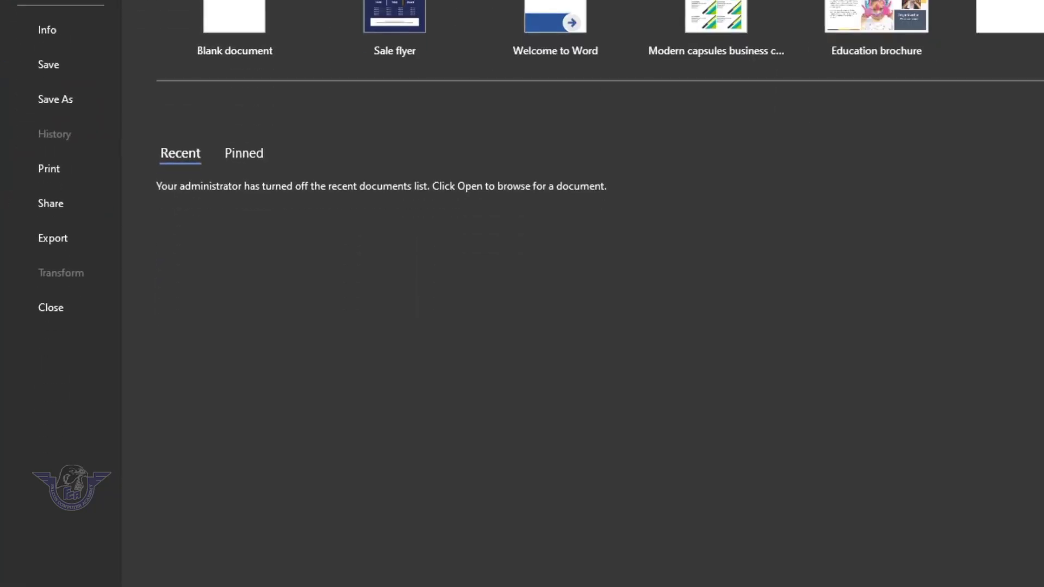
{"action": "left_click", "coordinate": [59, 576]}
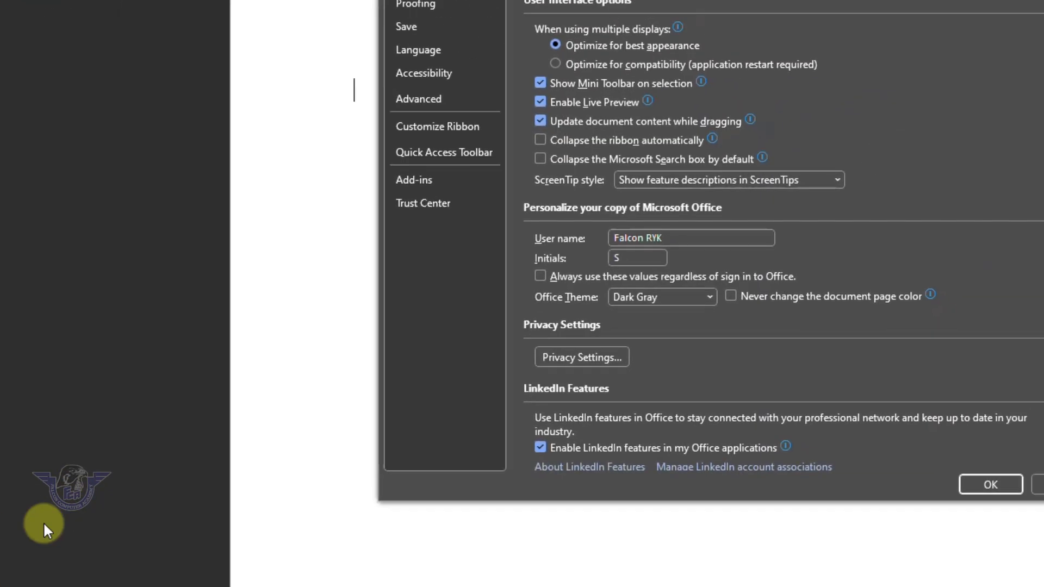
{"action": "left_click", "coordinate": [419, 98]}
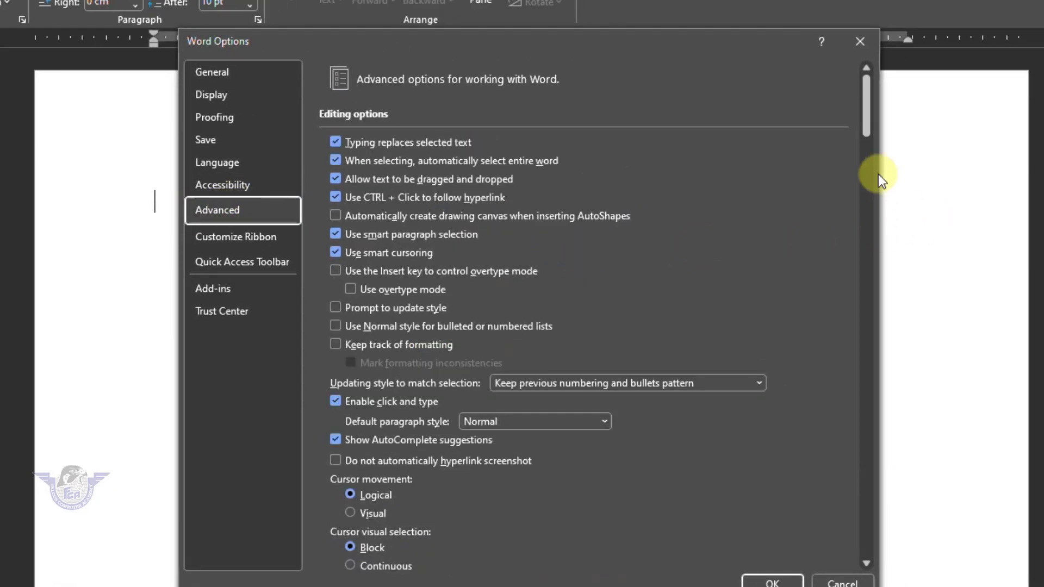
{"action": "left_click_drag", "start_coordinate": [873, 116], "coordinate": [873, 269]}
{"action": "left_click", "coordinate": [625, 419]}
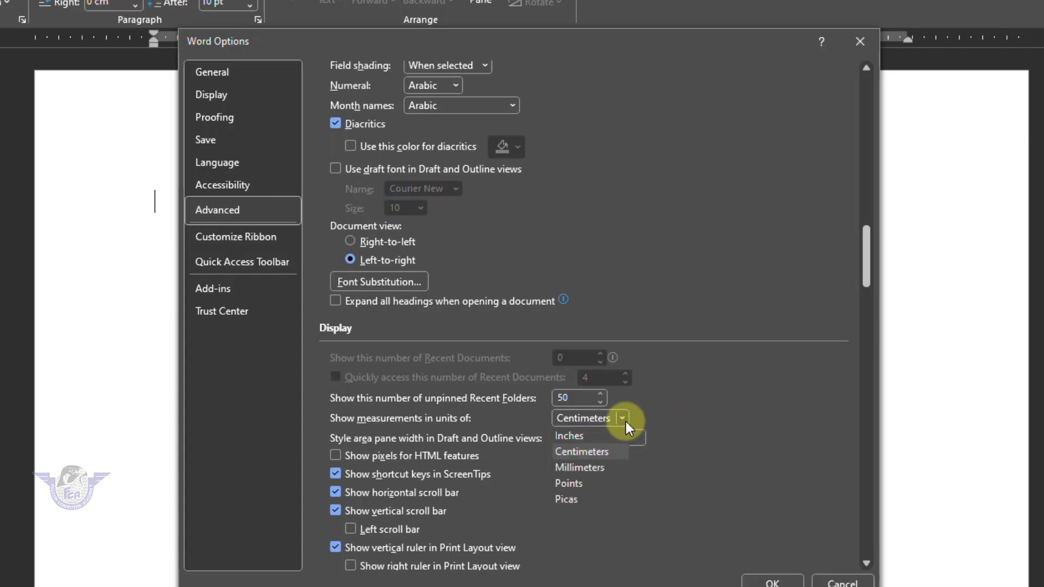
{"action": "left_click", "coordinate": [585, 438]}
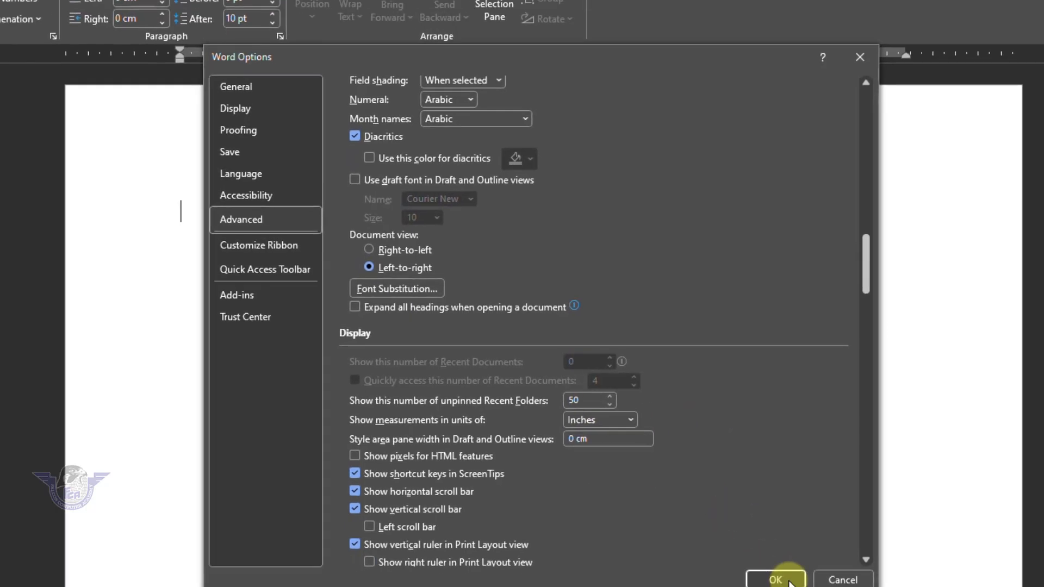
{"action": "left_click", "coordinate": [772, 582]}
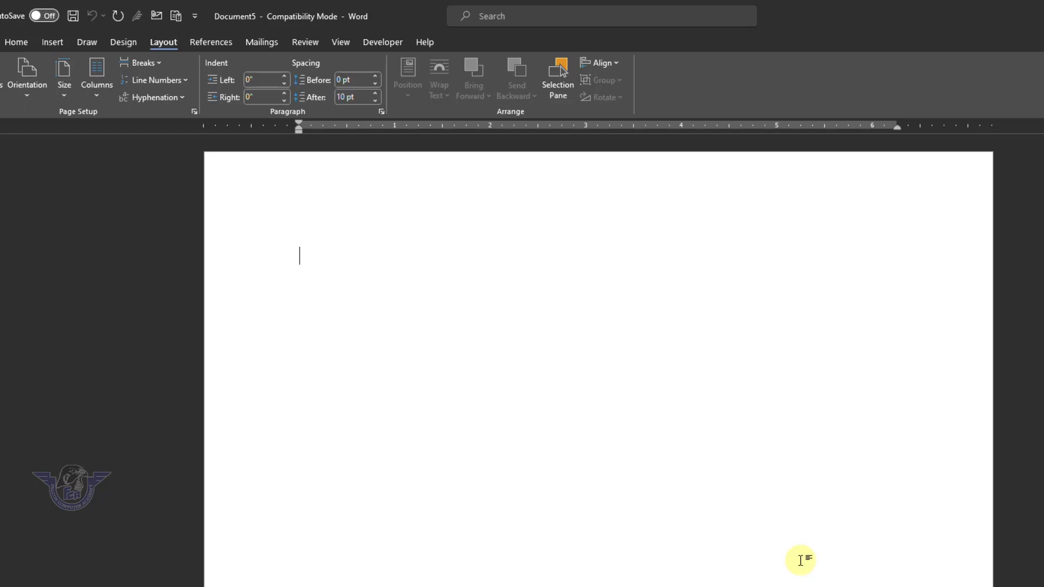
Generate sample paragraphs in the blank document with the =rand() function.
{"action": "type", "text": "=rand)"}
{"action": "key", "text": "BackSpace"}
{"action": "type", "text": "()"}
{"action": "key", "text": "Return"}
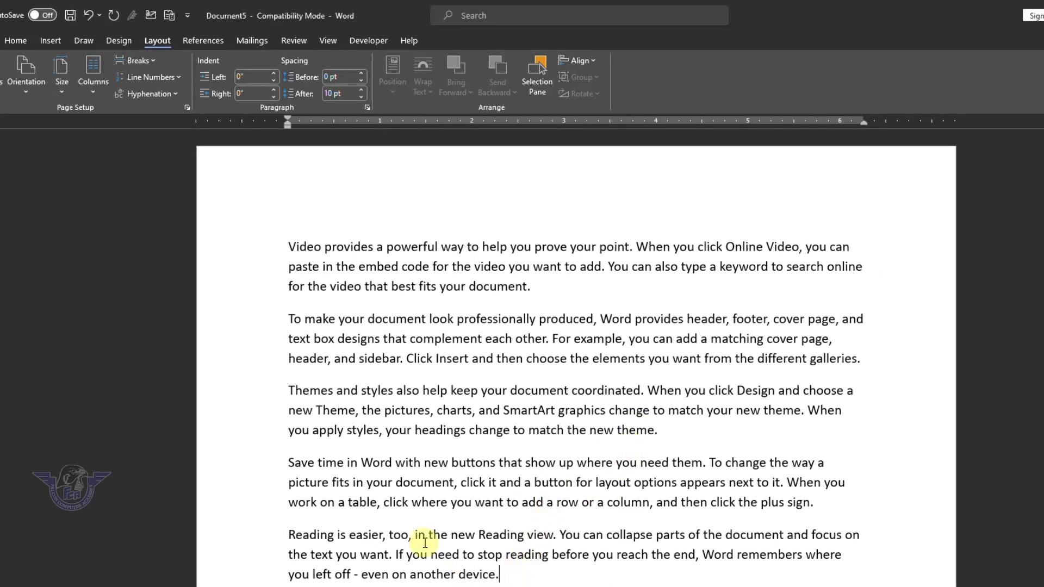
Select all the sample paragraphs and apply the Hidden font effect to them.
{"action": "left_click_drag", "start_coordinate": [500, 574], "coordinate": [249, 244]}
{"action": "right_click", "coordinate": [402, 270]}
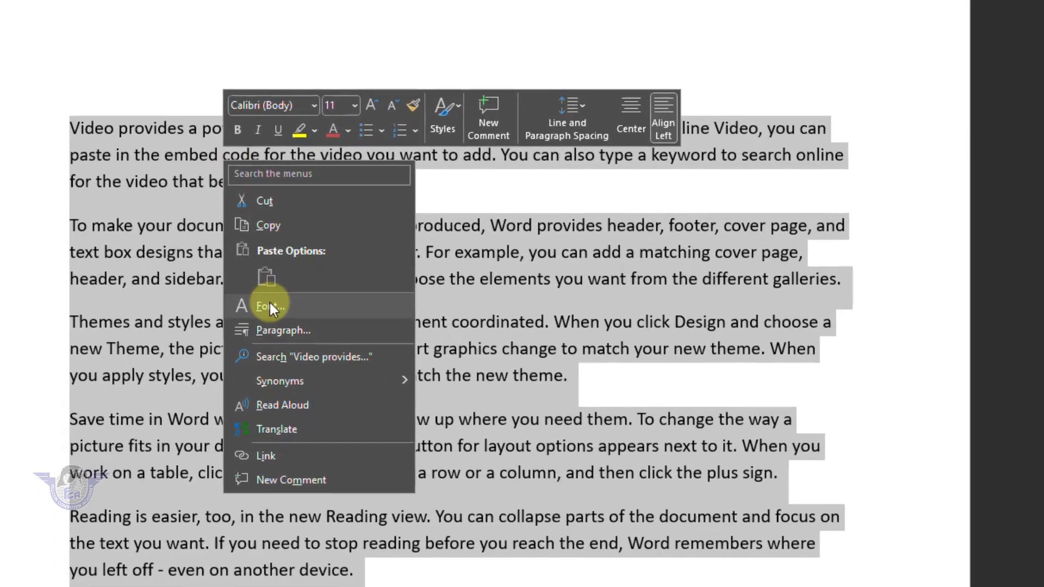
{"action": "left_click", "coordinate": [437, 378]}
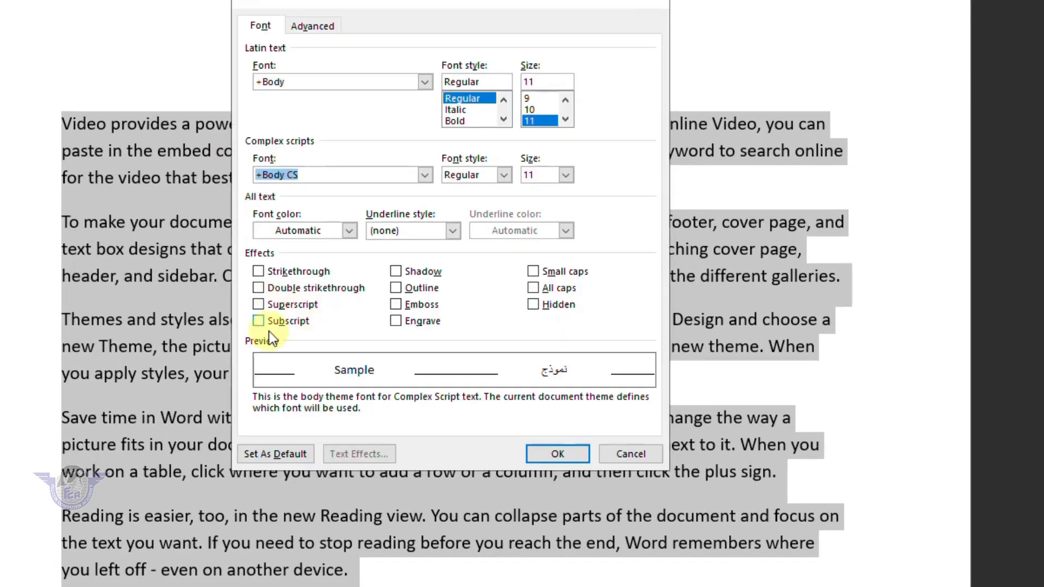
{"action": "left_click", "coordinate": [554, 305]}
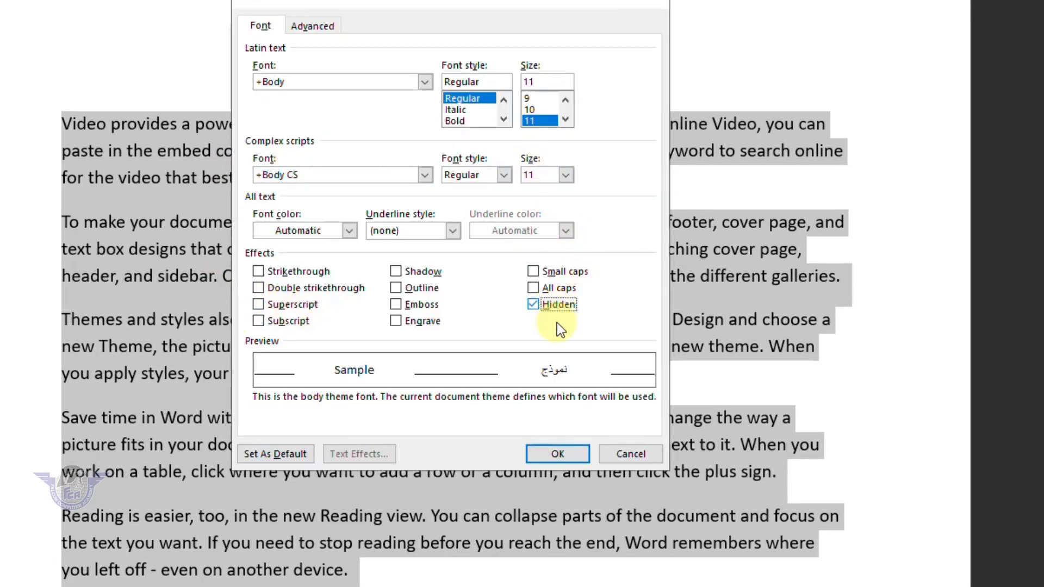
{"action": "left_click", "coordinate": [560, 456]}
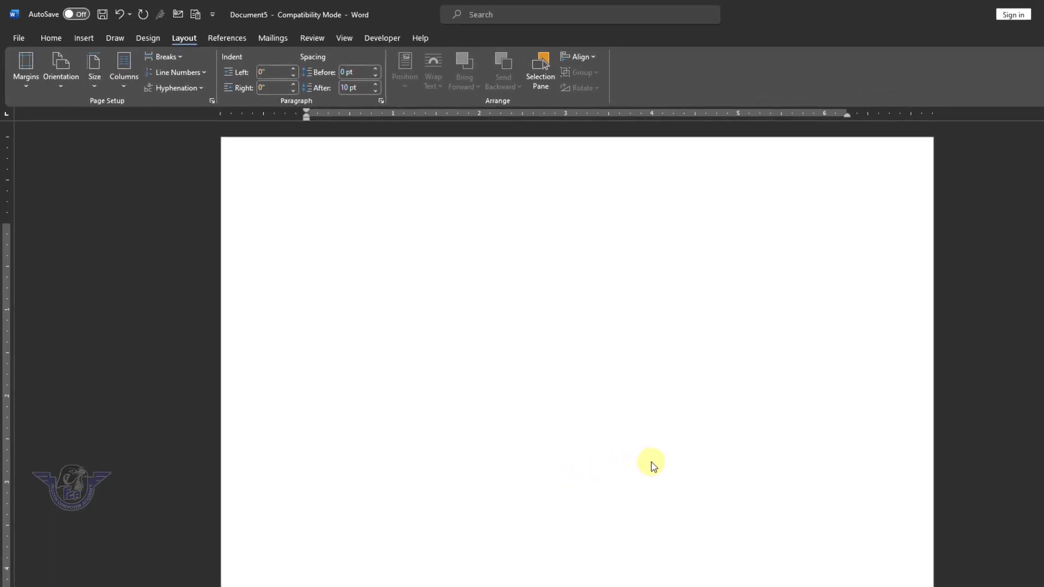
Check the Hidden font effect at the insertion point on the blank page without changing the font settings.
{"action": "right_click", "coordinate": [461, 284]}
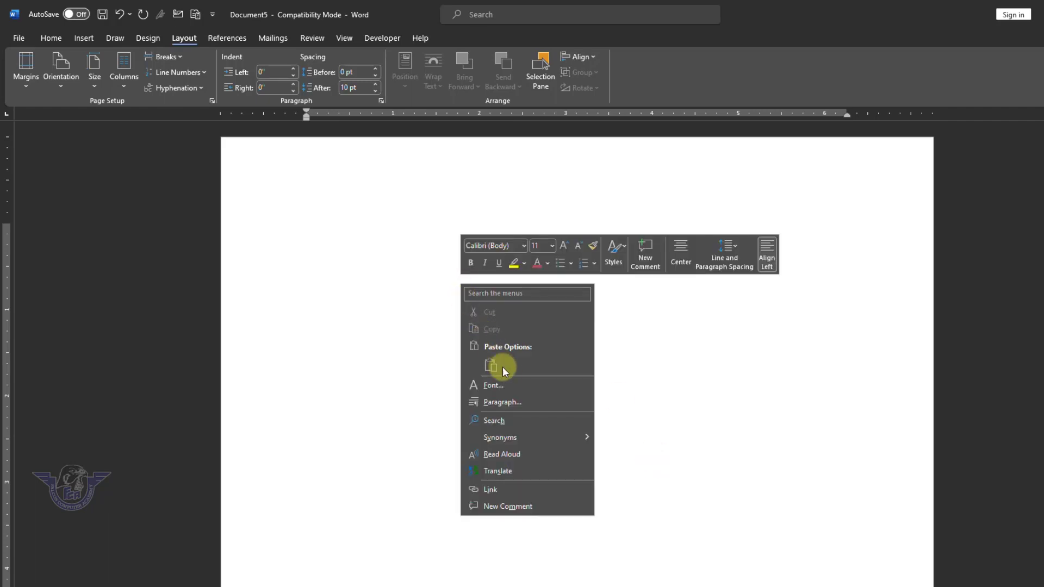
{"action": "left_click", "coordinate": [501, 386]}
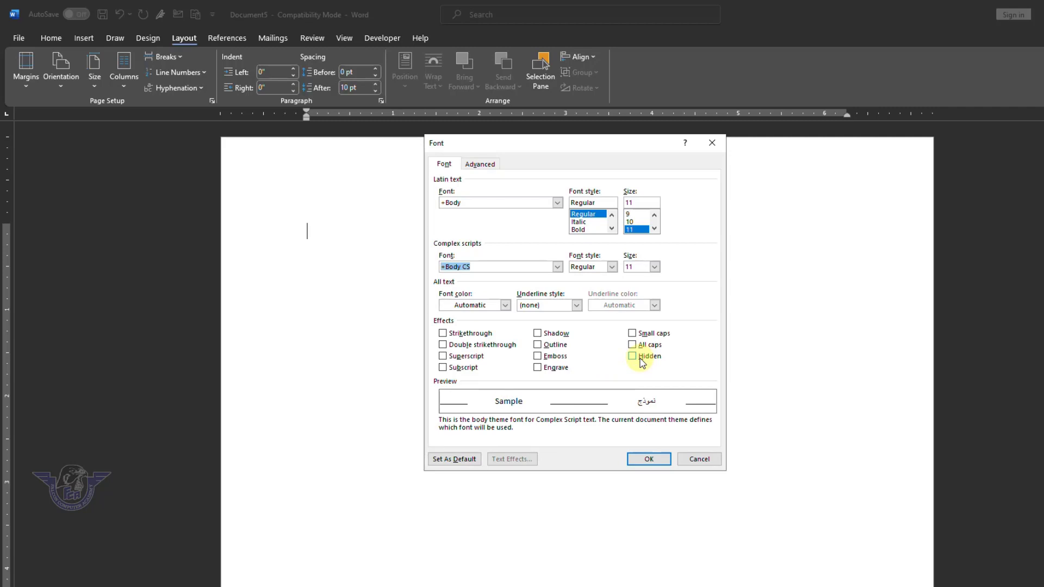
{"action": "left_click", "coordinate": [700, 459]}
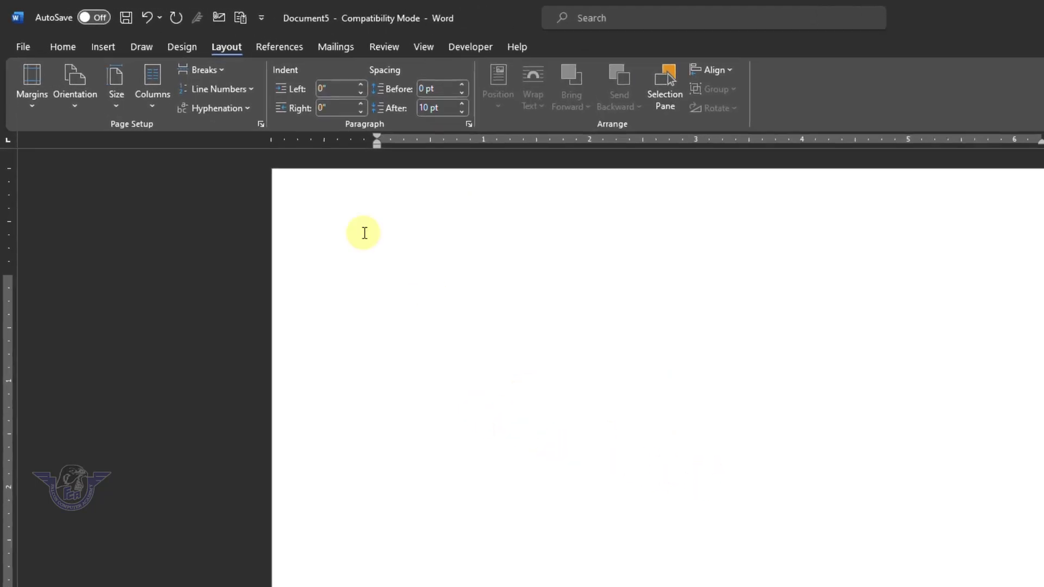
Show paragraph marks and other hidden formatting symbols to reveal the hidden text.
{"action": "left_click", "coordinate": [64, 47]}
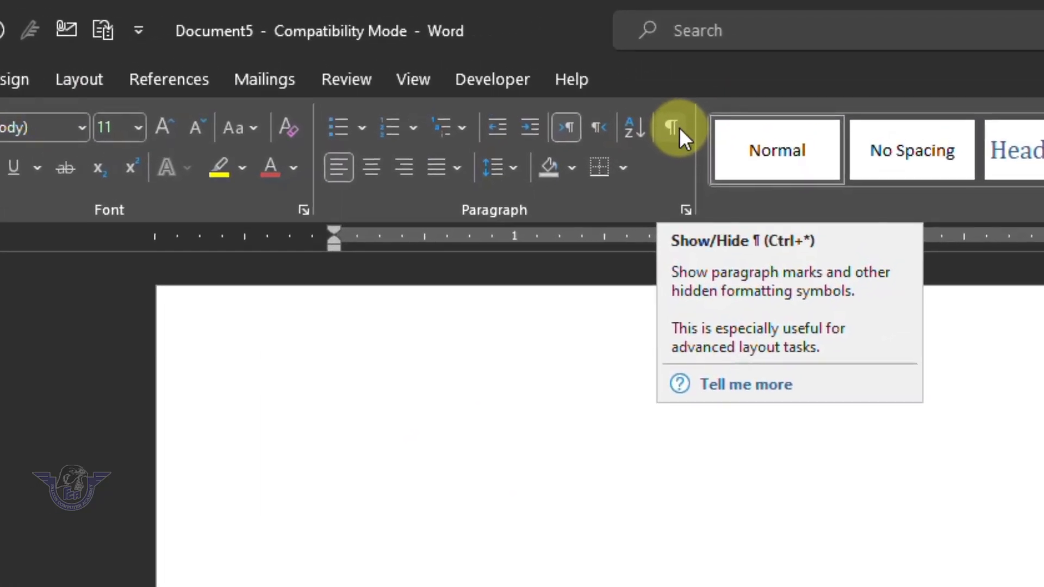
{"action": "left_click", "coordinate": [681, 126]}
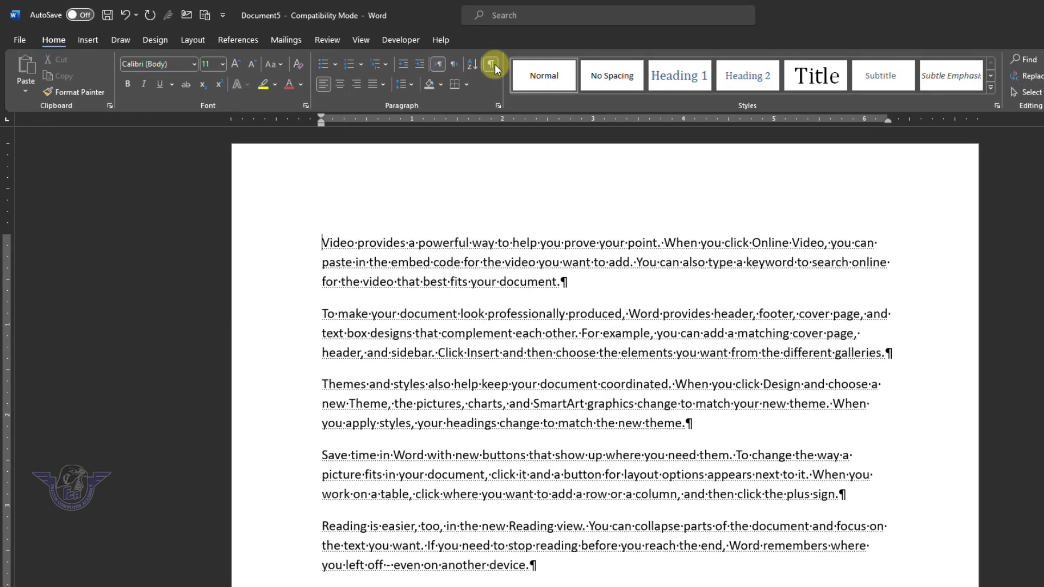
Remove the Hidden font effect from all the sample paragraphs and turn the formatting marks off.
{"action": "left_click_drag", "start_coordinate": [538, 566], "coordinate": [299, 234]}
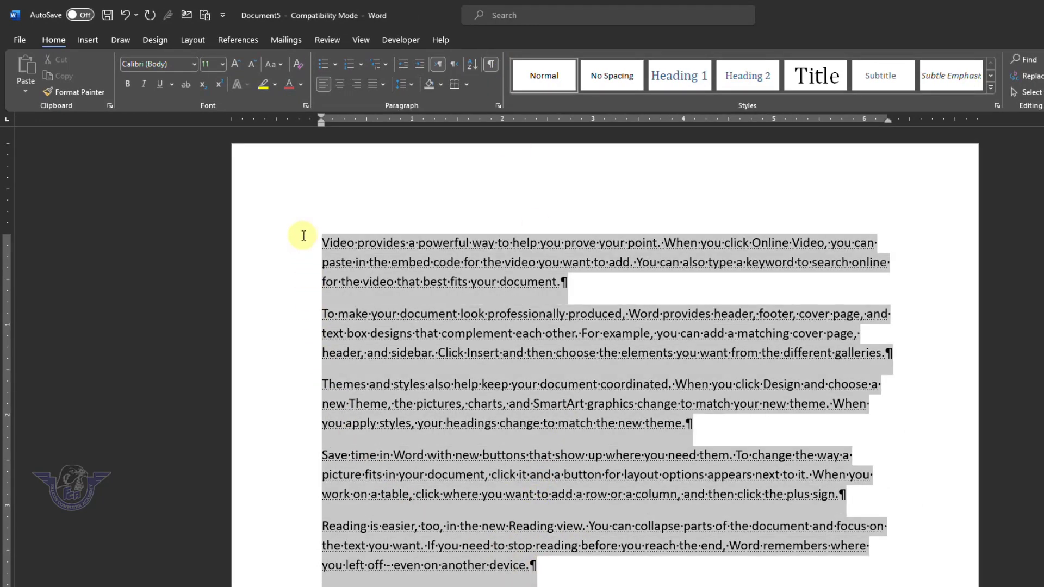
{"action": "right_click", "coordinate": [422, 284]}
{"action": "left_click", "coordinate": [461, 386]}
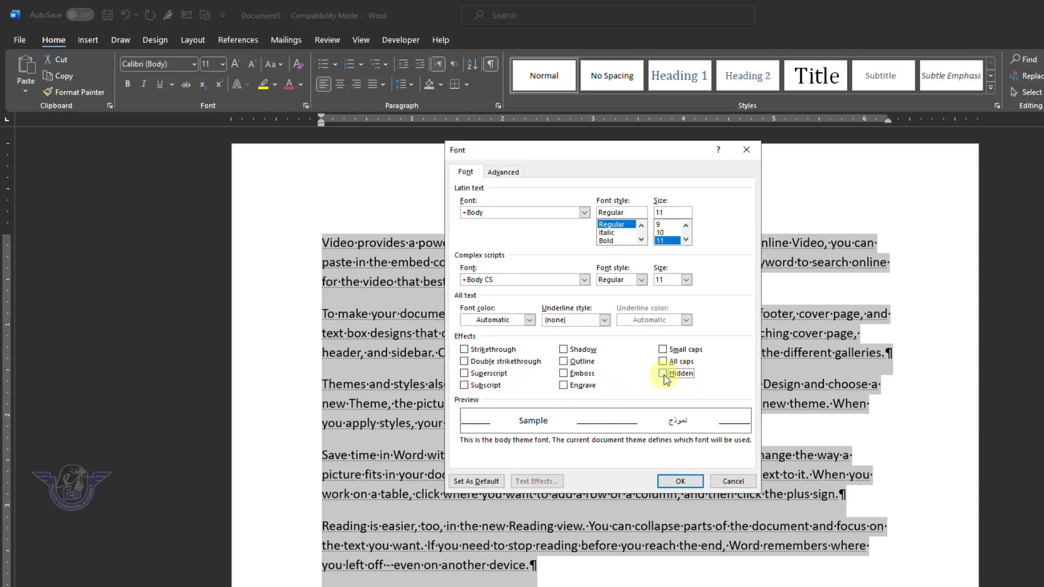
{"action": "left_click", "coordinate": [681, 482]}
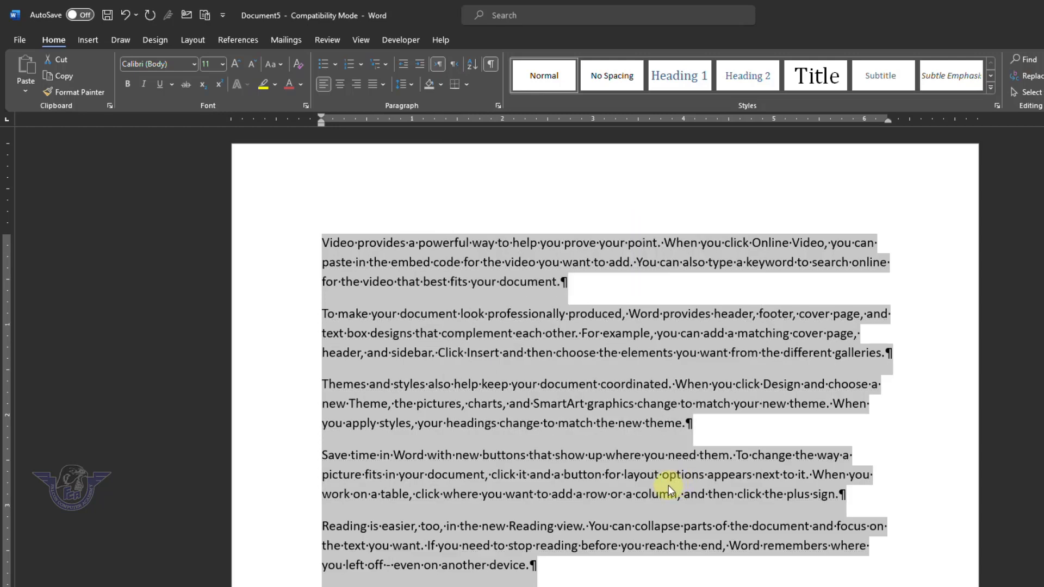
{"action": "left_click", "coordinate": [492, 65]}
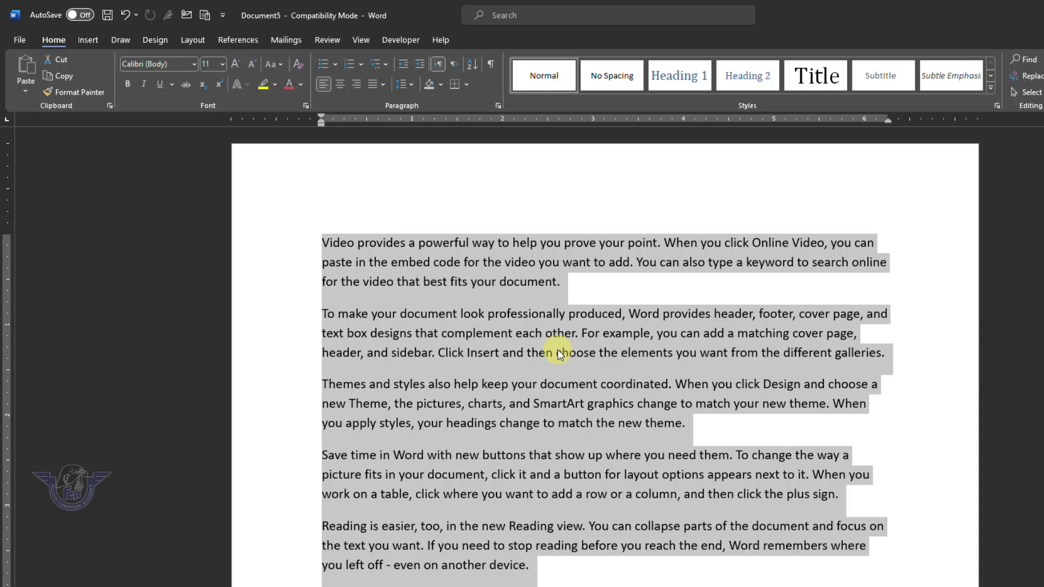
Delete the selected sample paragraphs, insert an Accent Bar 1 page number at the top of the page, and close the header.
{"action": "key", "text": "Delete"}
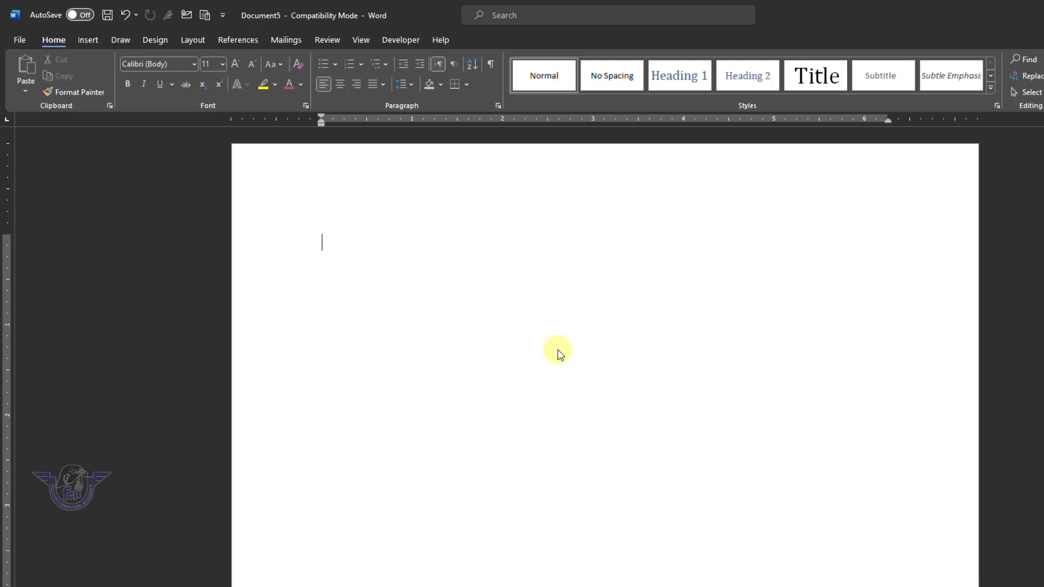
{"action": "left_click", "coordinate": [88, 40]}
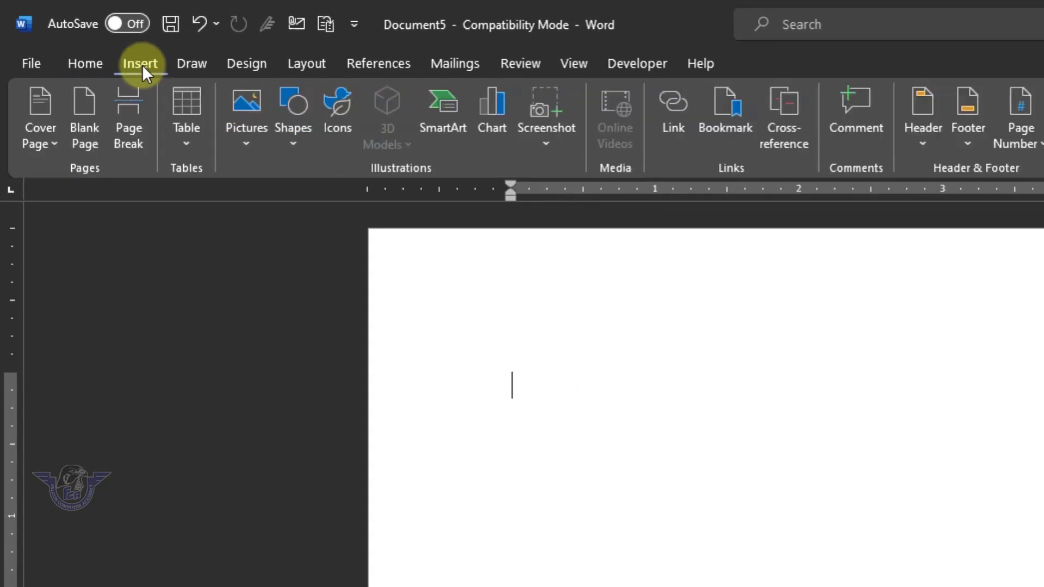
{"action": "left_click", "coordinate": [920, 135]}
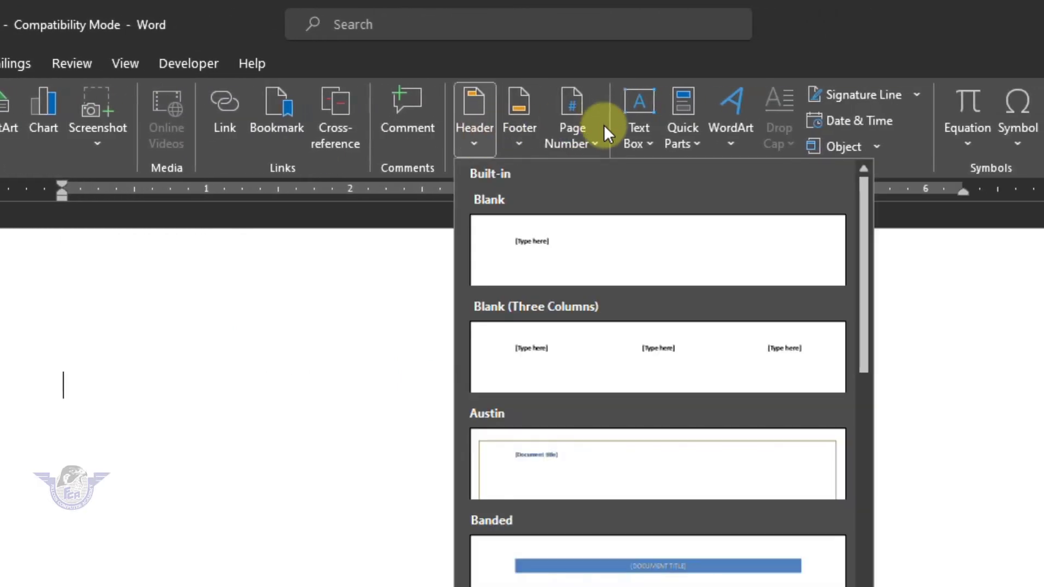
{"action": "left_click", "coordinate": [578, 133]}
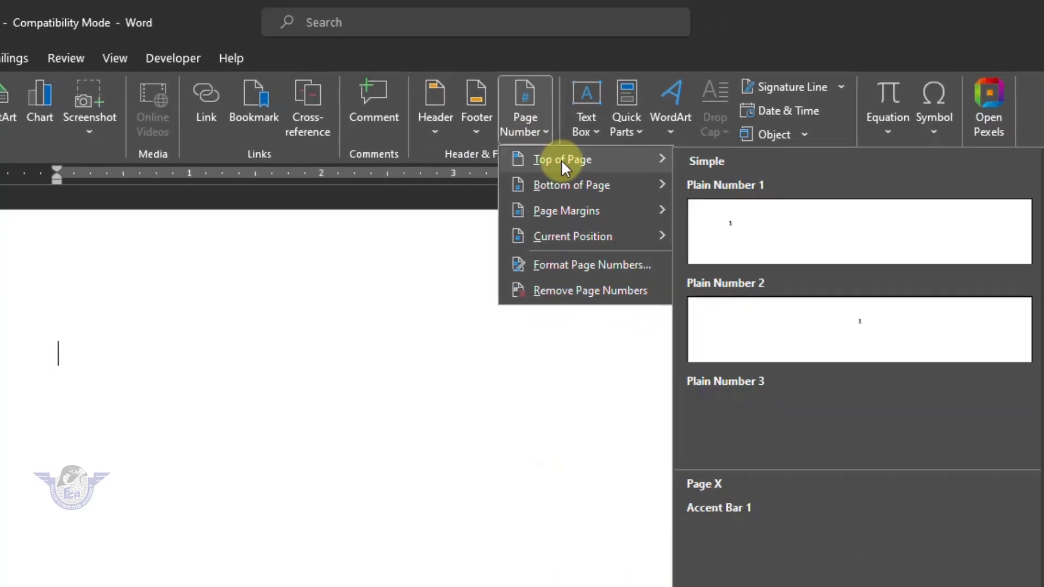
{"action": "mouse_move", "coordinate": [645, 199]}
{"action": "mouse_move", "coordinate": [559, 135]}
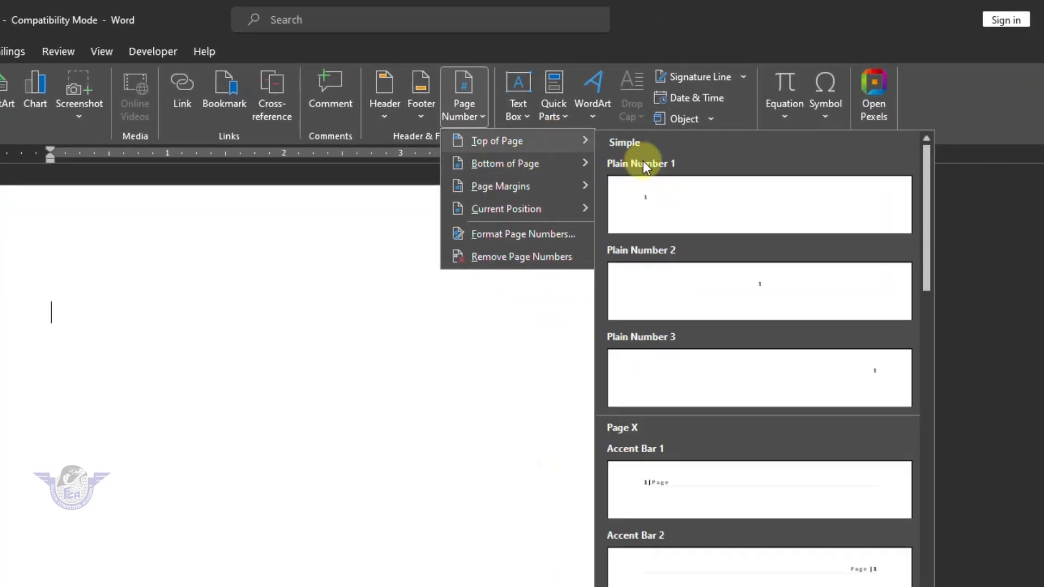
{"action": "left_click", "coordinate": [652, 481]}
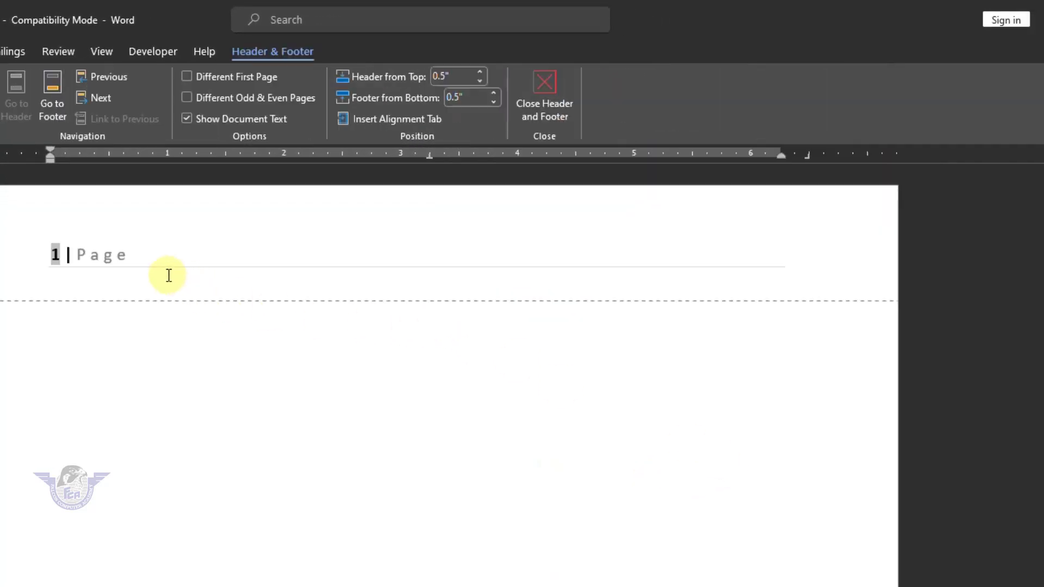
{"action": "left_click", "coordinate": [560, 105]}
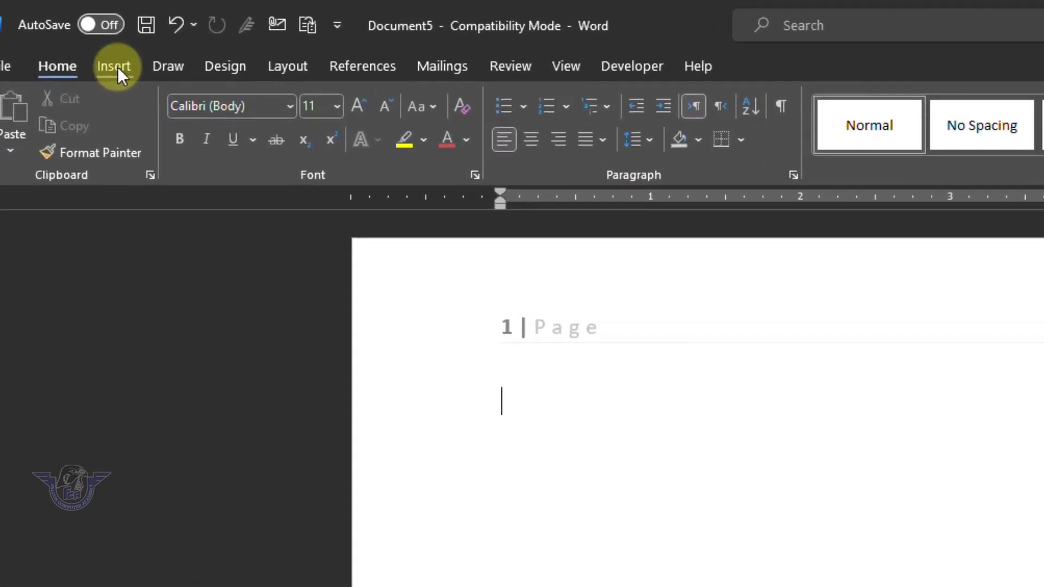
Format the page numbers so that the page numbering starts at 6.
{"action": "left_click", "coordinate": [62, 36]}
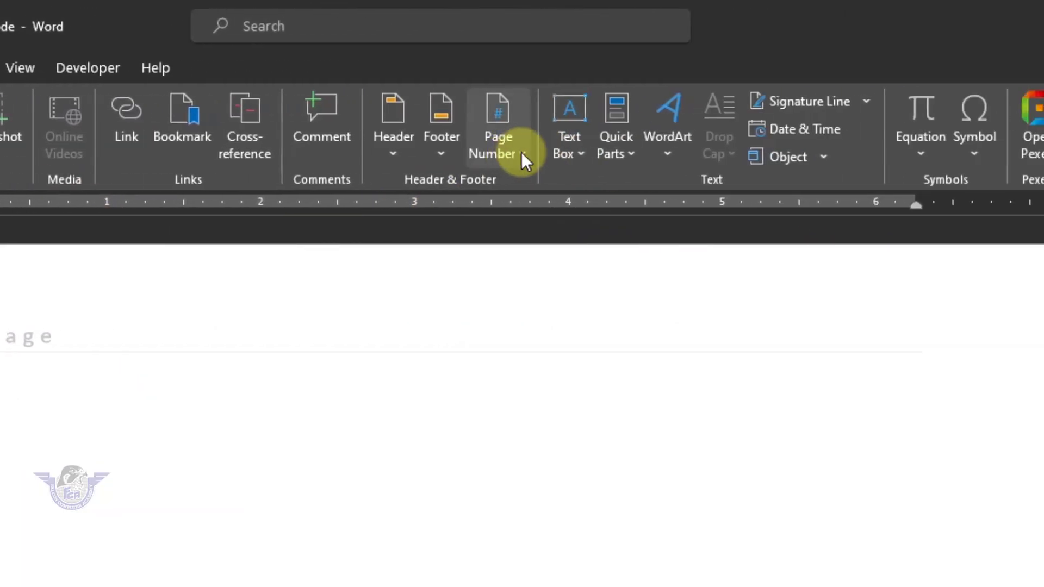
{"action": "left_click", "coordinate": [521, 152]}
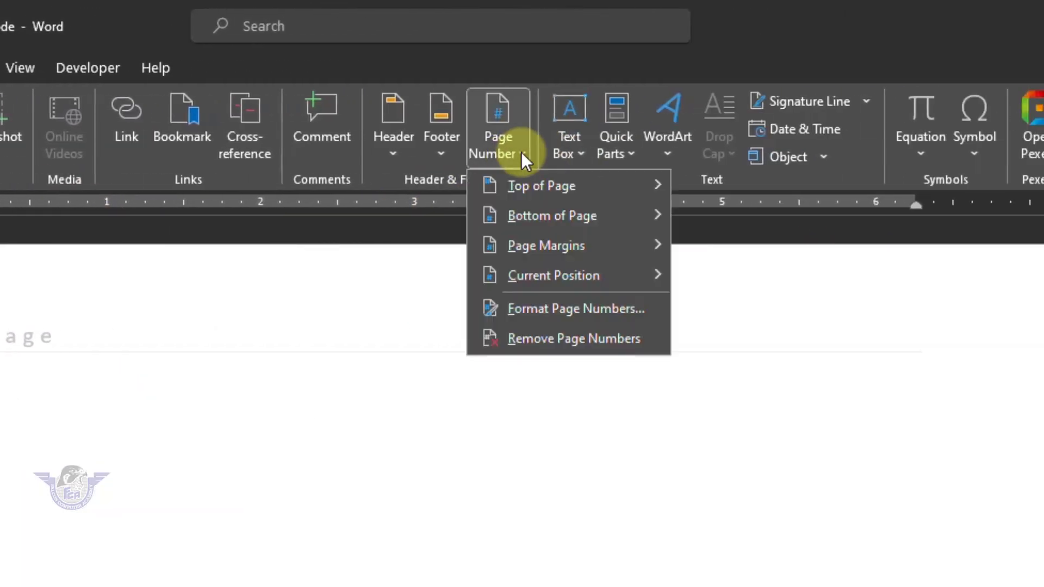
{"action": "left_click", "coordinate": [581, 310]}
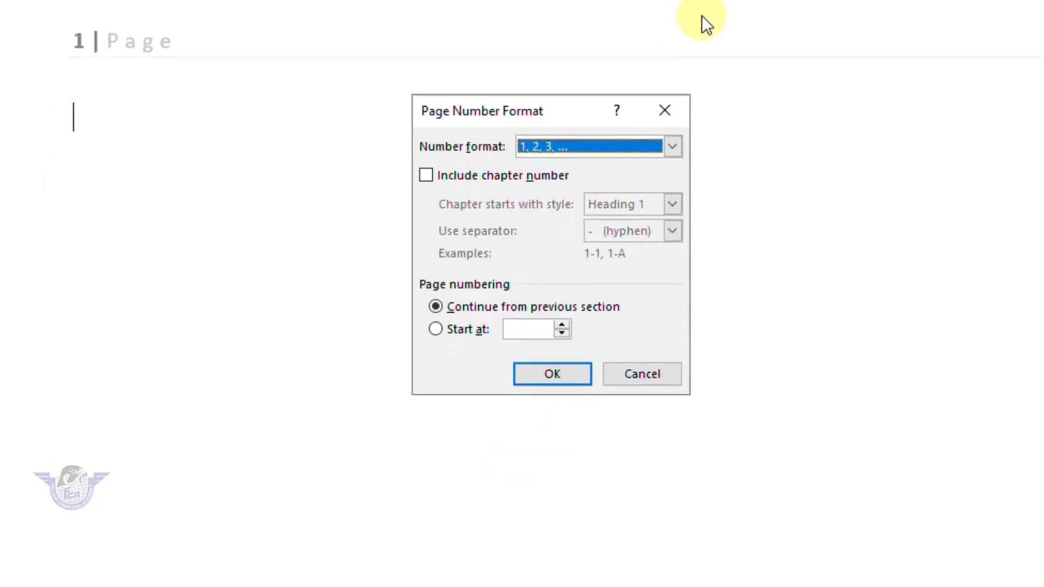
{"action": "left_click_drag", "start_coordinate": [547, 104], "coordinate": [383, 48]}
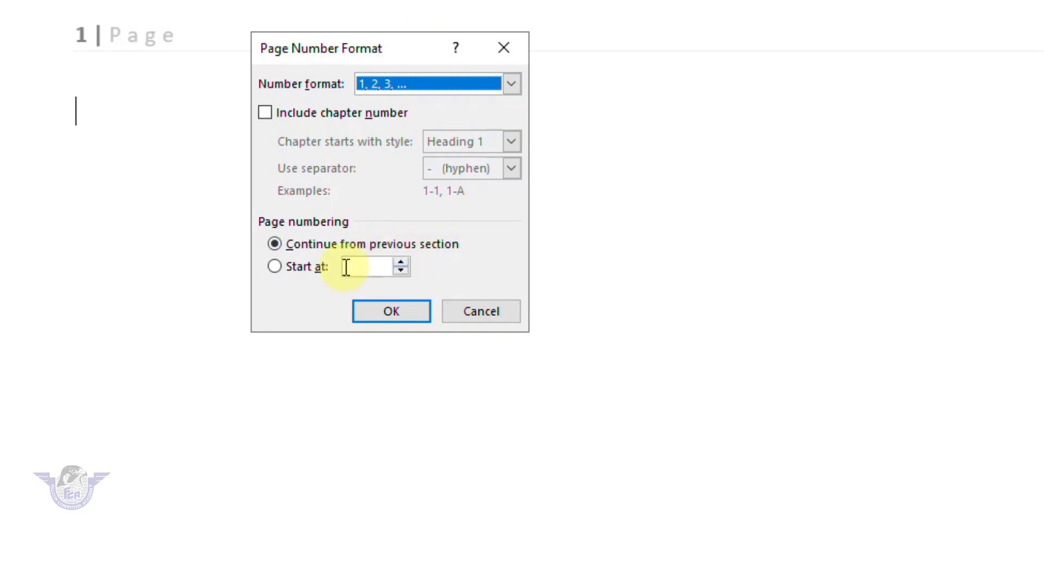
{"action": "left_click", "coordinate": [309, 268]}
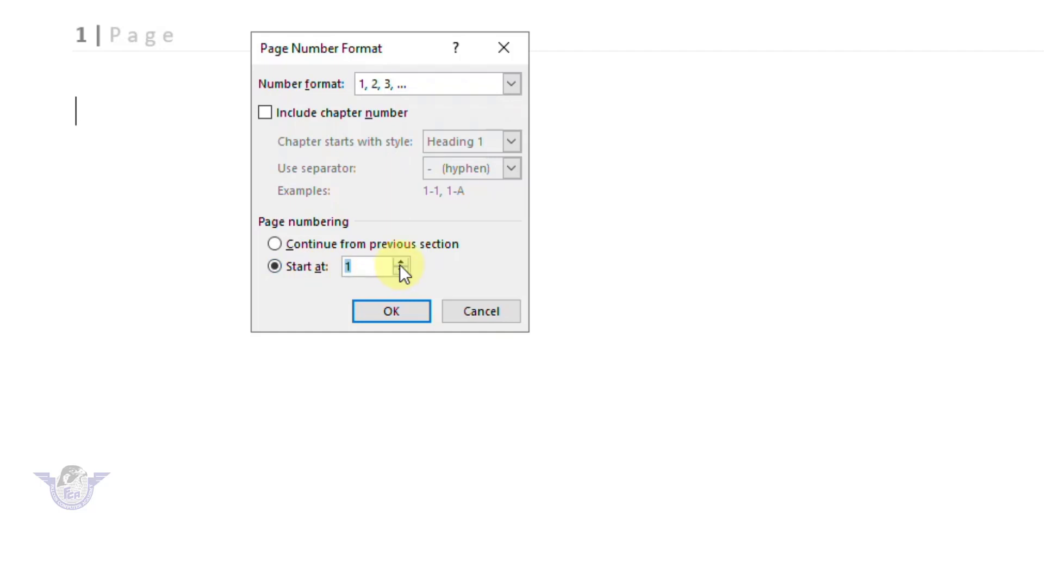
{"action": "left_click", "coordinate": [400, 260]}
{"action": "left_click", "coordinate": [402, 260]}
{"action": "left_click", "coordinate": [402, 260]}
{"action": "left_click", "coordinate": [402, 259]}
{"action": "left_click", "coordinate": [402, 259]}
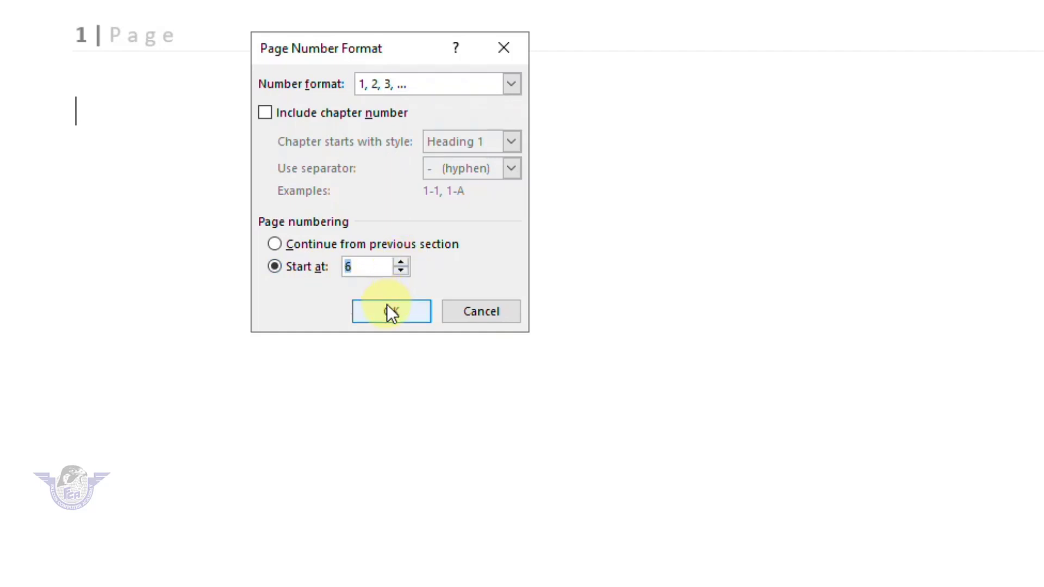
{"action": "left_click", "coordinate": [387, 304]}
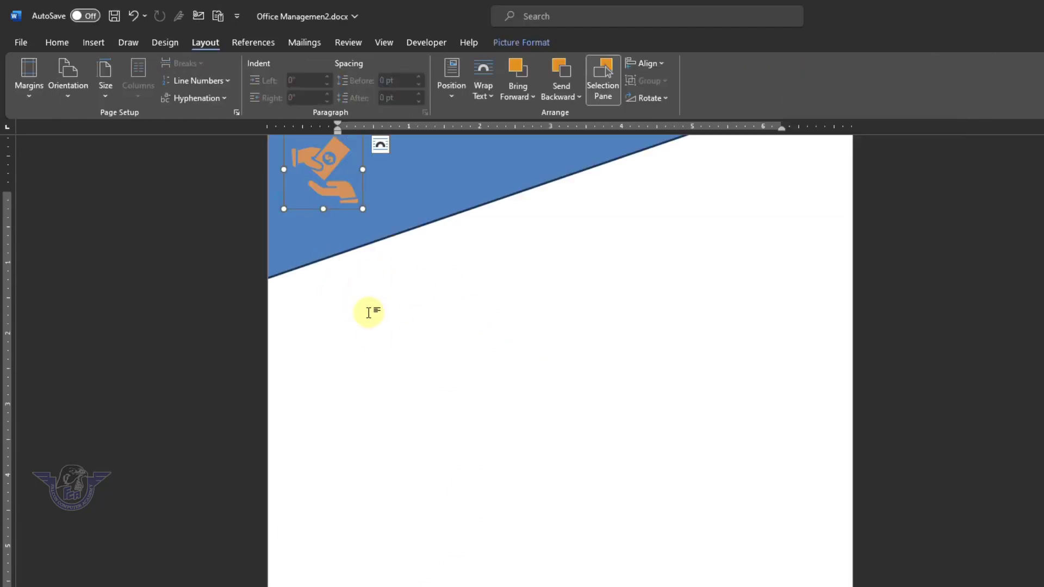
Move the orange hands-and-money picture slightly down within the blue triangle.
{"action": "left_click", "coordinate": [381, 232]}
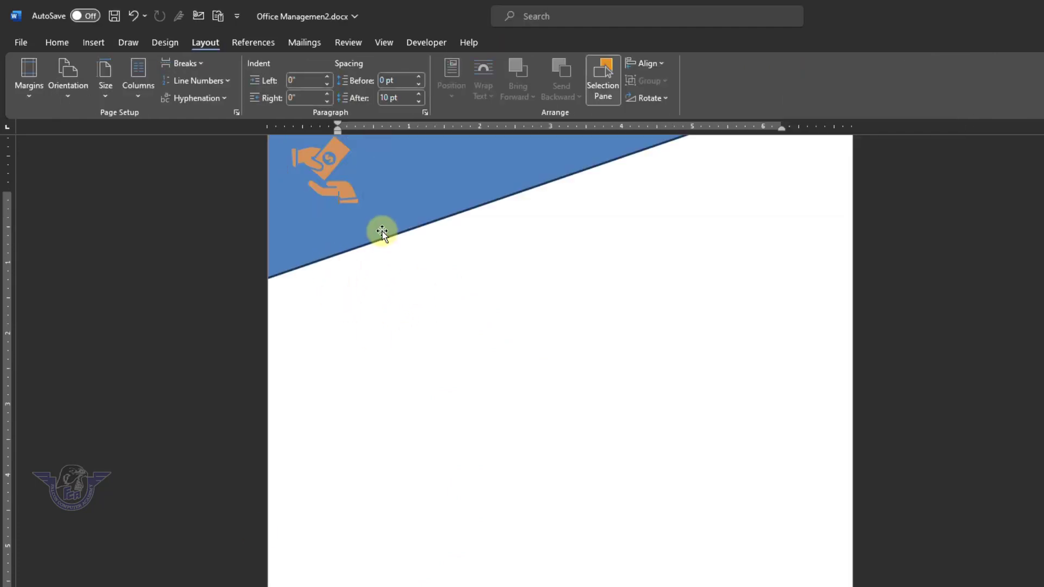
{"action": "left_click", "coordinate": [346, 197]}
{"action": "left_click_drag", "start_coordinate": [345, 197], "coordinate": [345, 215]}
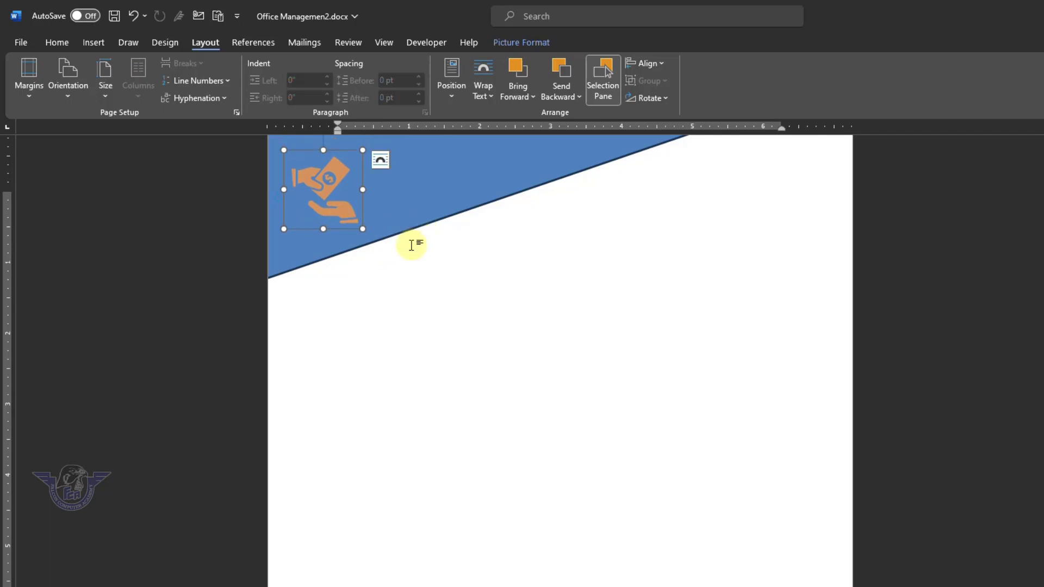
Try adding a series of blank paragraphs on the page with the blue triangle, and undo them.
{"action": "left_click", "coordinate": [447, 262]}
{"action": "key", "text": "Return"}
{"action": "key", "text": "Return"}
{"action": "key", "text": "Return"}
{"action": "key", "text": "Return"}
{"action": "key", "text": "Return"}
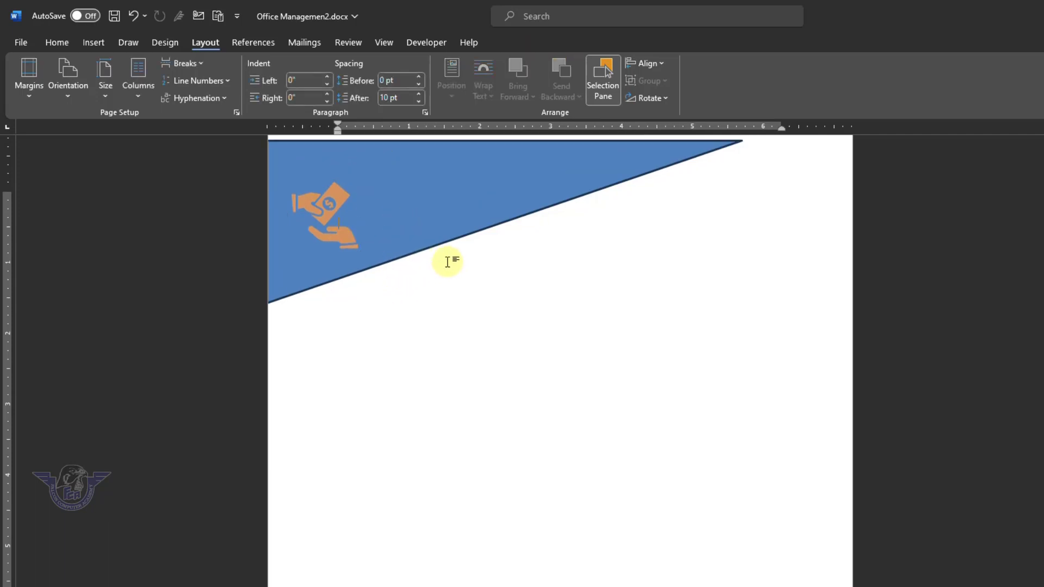
{"action": "key", "text": "Return"}
{"action": "key", "text": "Return"}
{"action": "key", "text": "Return"}
{"action": "key", "text": "Return"}
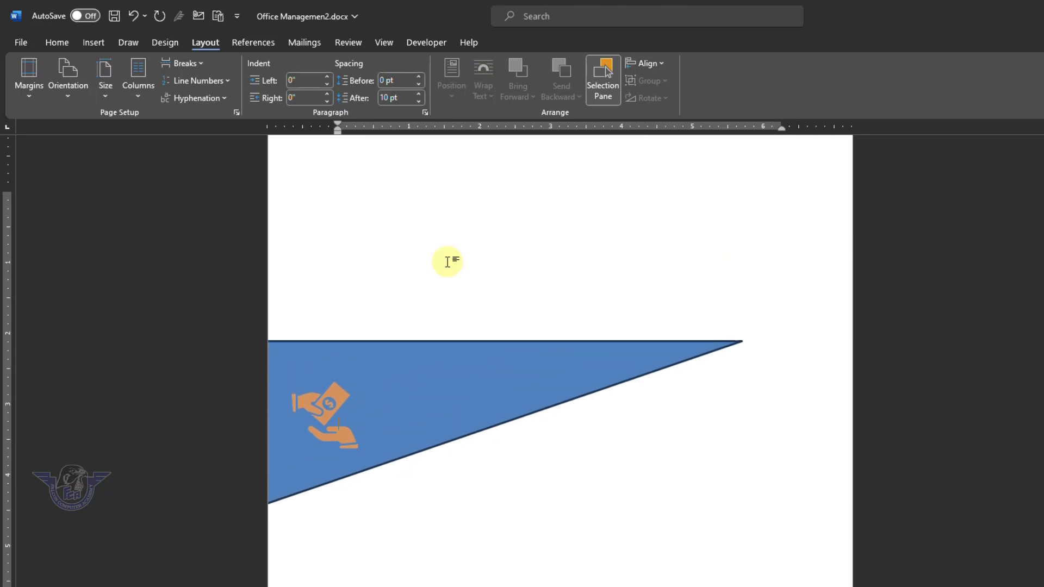
{"action": "key", "text": "ctrl+z"}
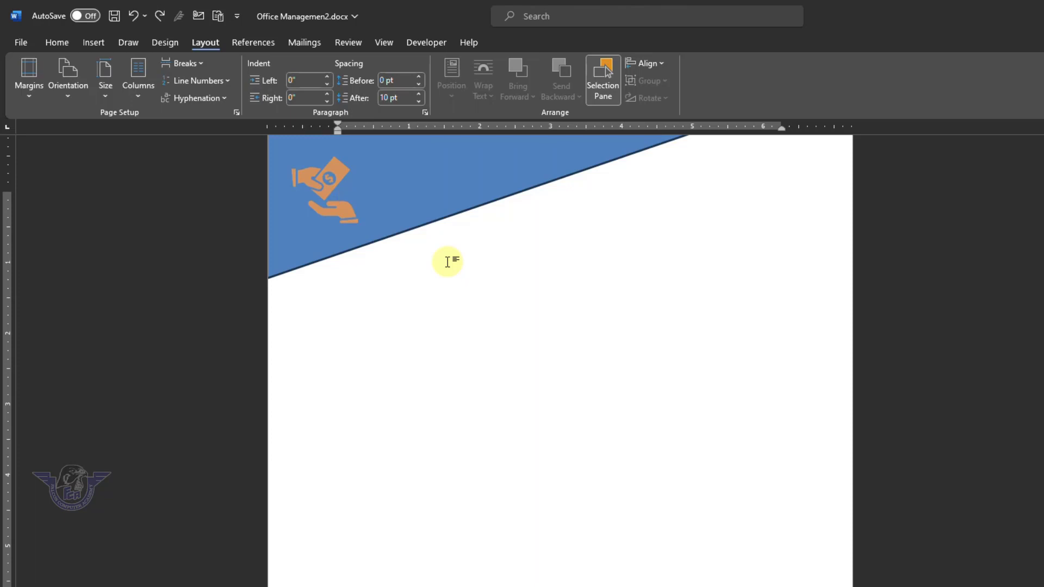
{"action": "key", "text": "End"}
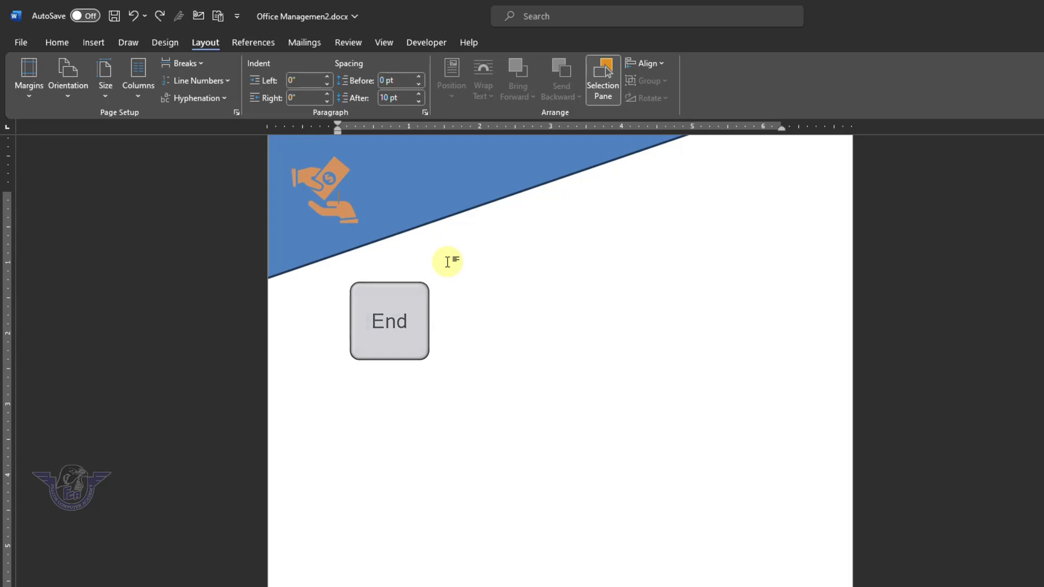
{"action": "key", "text": "End"}
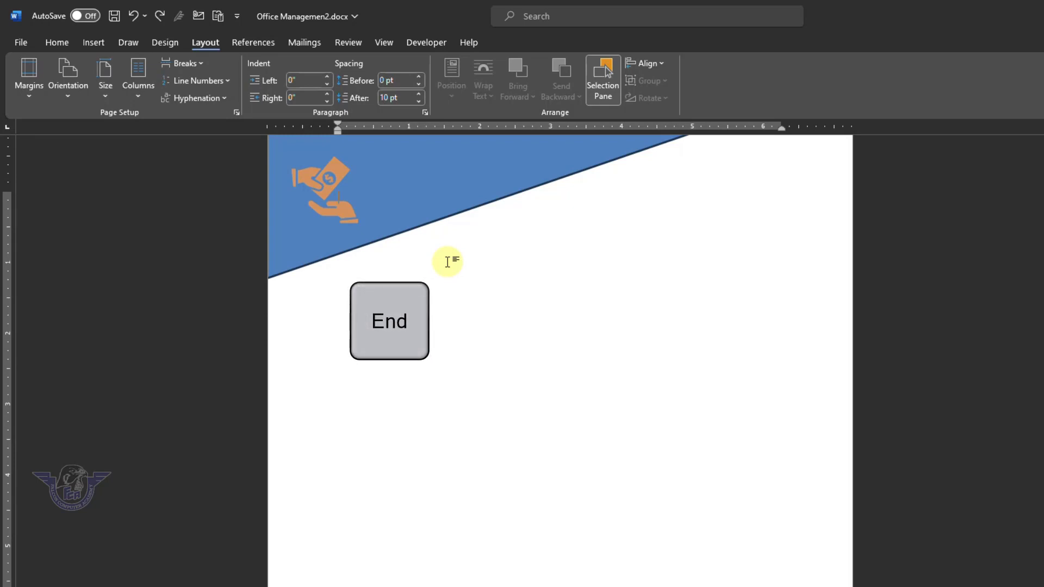
{"action": "key", "text": "End"}
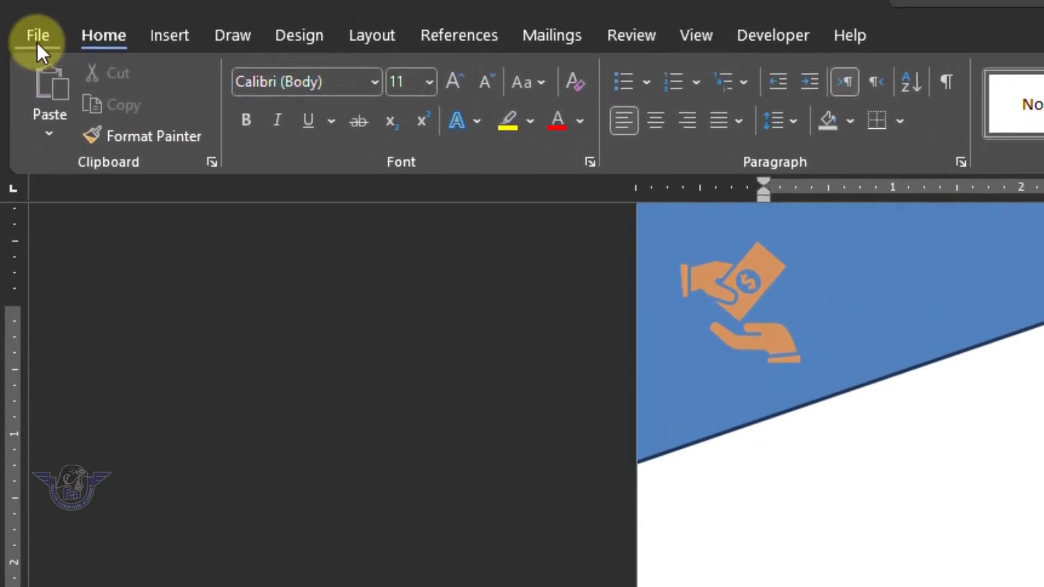
Open the Save settings in Word Options.
{"action": "left_click", "coordinate": [20, 42]}
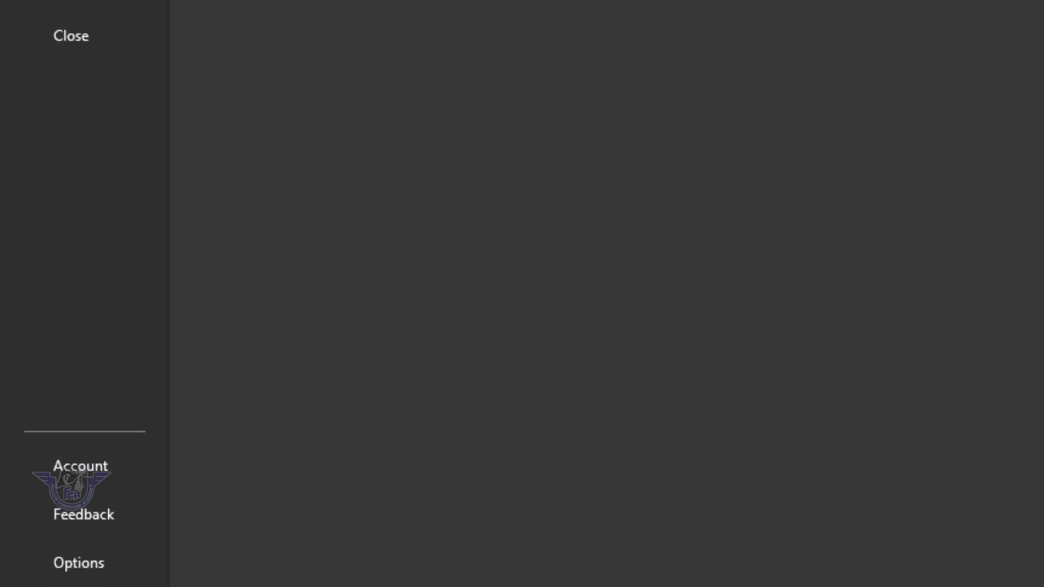
{"action": "left_click", "coordinate": [82, 566]}
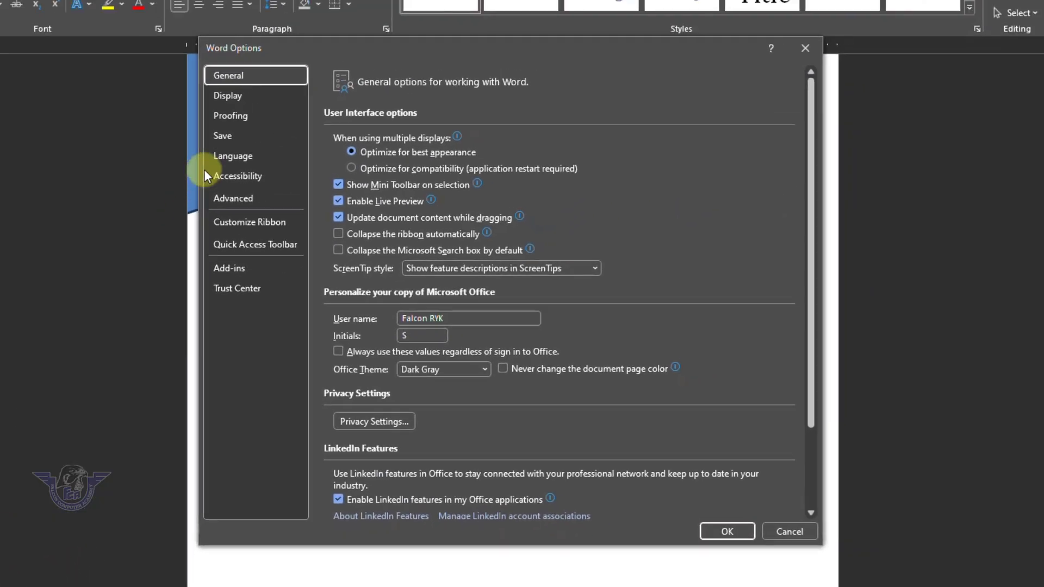
{"action": "left_click", "coordinate": [228, 137]}
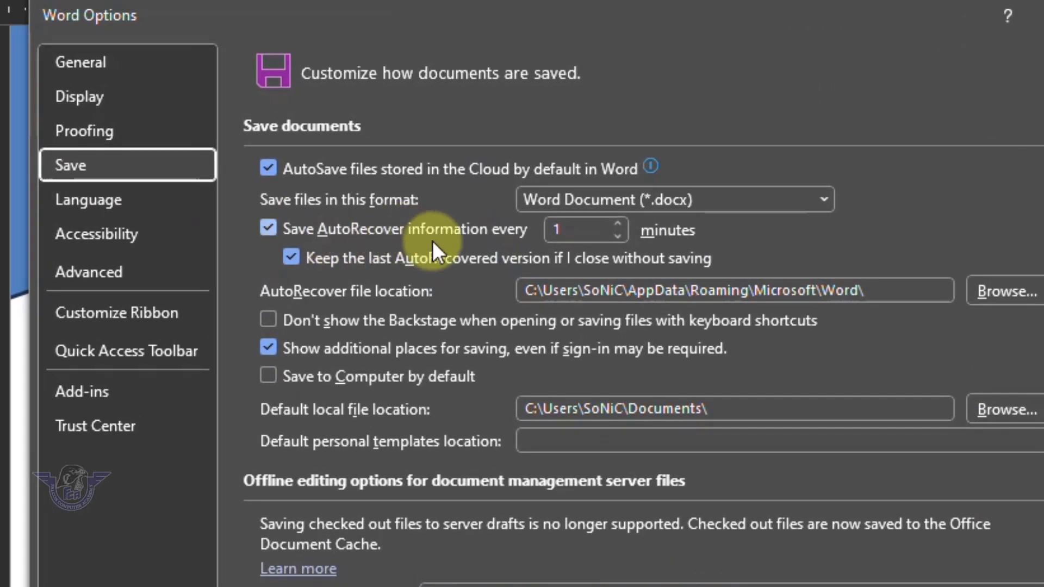
Raise the AutoRecover save interval to 11 minutes.
{"action": "left_click", "coordinate": [619, 240]}
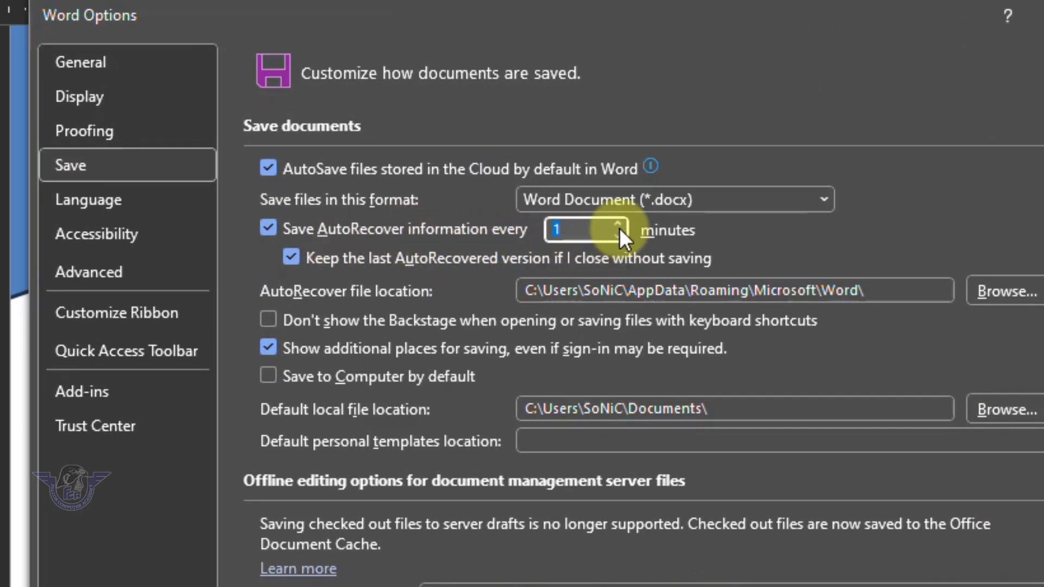
{"action": "left_click", "coordinate": [619, 226]}
{"action": "left_click", "coordinate": [619, 226]}
{"action": "left_click", "coordinate": [619, 226]}
{"action": "left_click", "coordinate": [618, 226]}
{"action": "left_click", "coordinate": [619, 226]}
{"action": "left_click", "coordinate": [619, 226]}
{"action": "left_click", "coordinate": [619, 226]}
{"action": "left_click", "coordinate": [619, 226]}
{"action": "left_click", "coordinate": [619, 227]}
{"action": "left_click", "coordinate": [619, 226]}
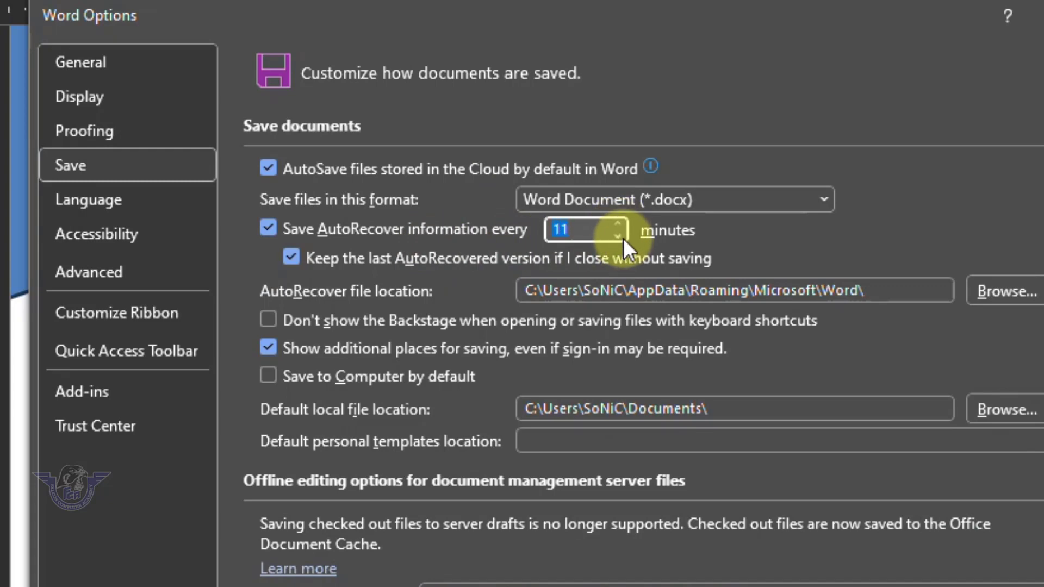
Set the AutoRecover save interval to 1 minute and apply the options.
{"action": "left_click", "coordinate": [623, 238]}
{"action": "left_click", "coordinate": [623, 238]}
{"action": "left_click", "coordinate": [623, 238]}
{"action": "left_click", "coordinate": [623, 238]}
{"action": "left_click", "coordinate": [623, 238]}
{"action": "left_click", "coordinate": [623, 238]}
{"action": "left_click", "coordinate": [623, 238]}
{"action": "left_click", "coordinate": [623, 238]}
{"action": "left_click", "coordinate": [623, 238]}
{"action": "left_click", "coordinate": [623, 238]}
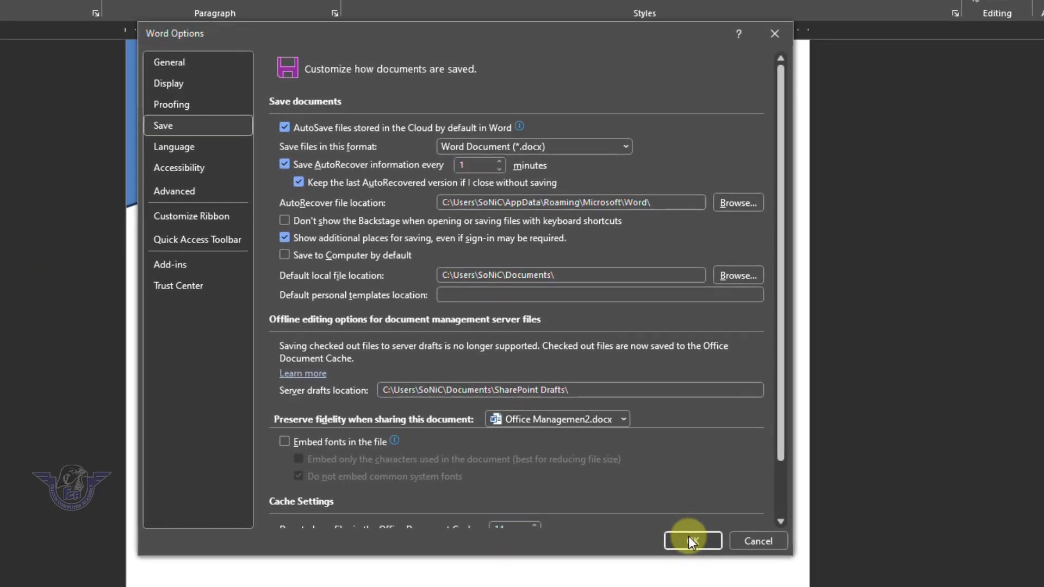
{"action": "left_click", "coordinate": [764, 586]}
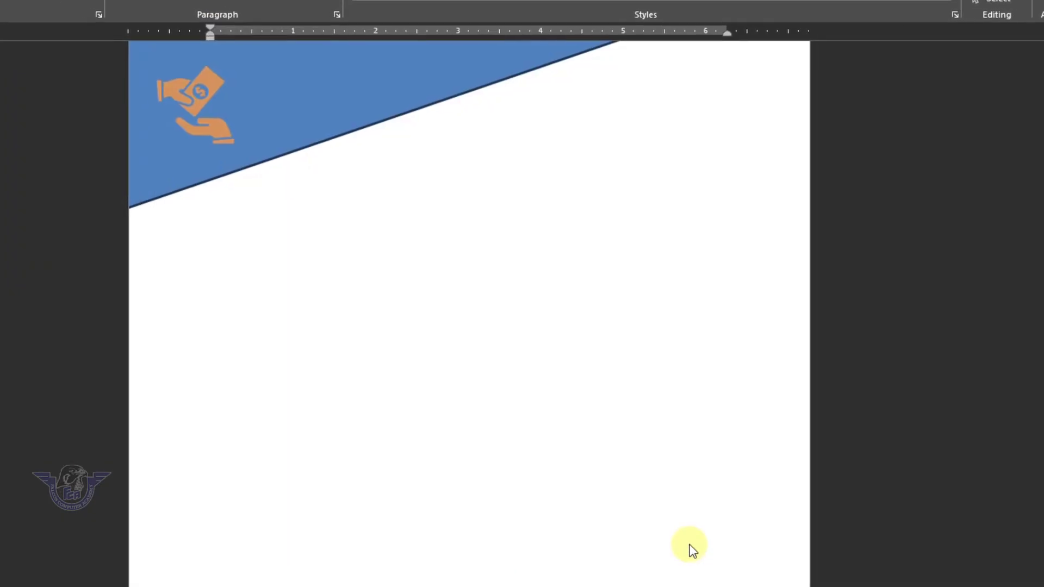